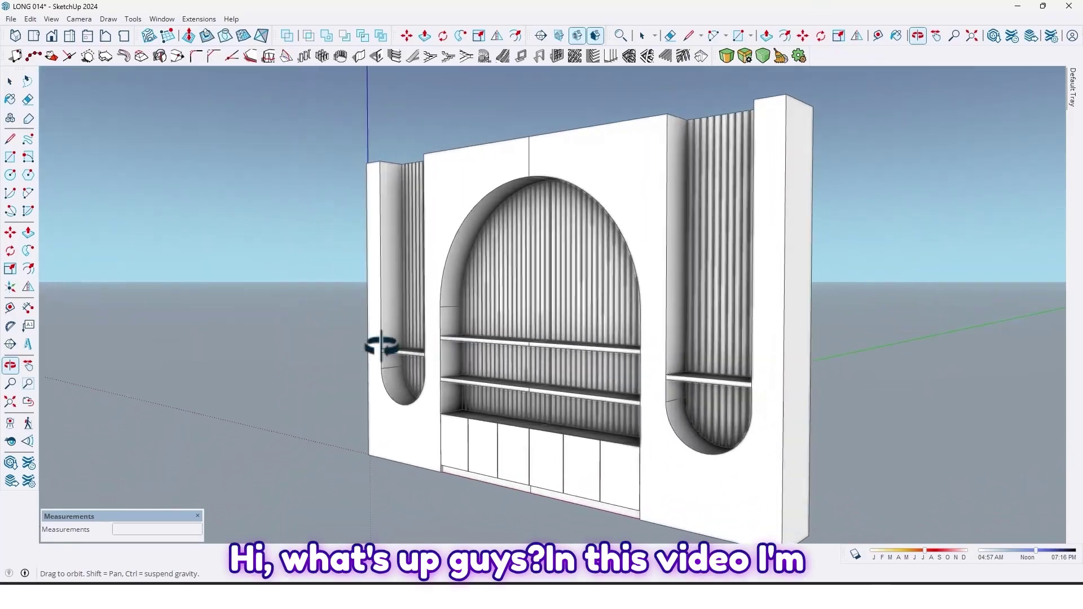
middle_drag(382, 345, 556, 405)
scroll(558, 350, up, 3)
middle_drag(563, 348, 353, 290)
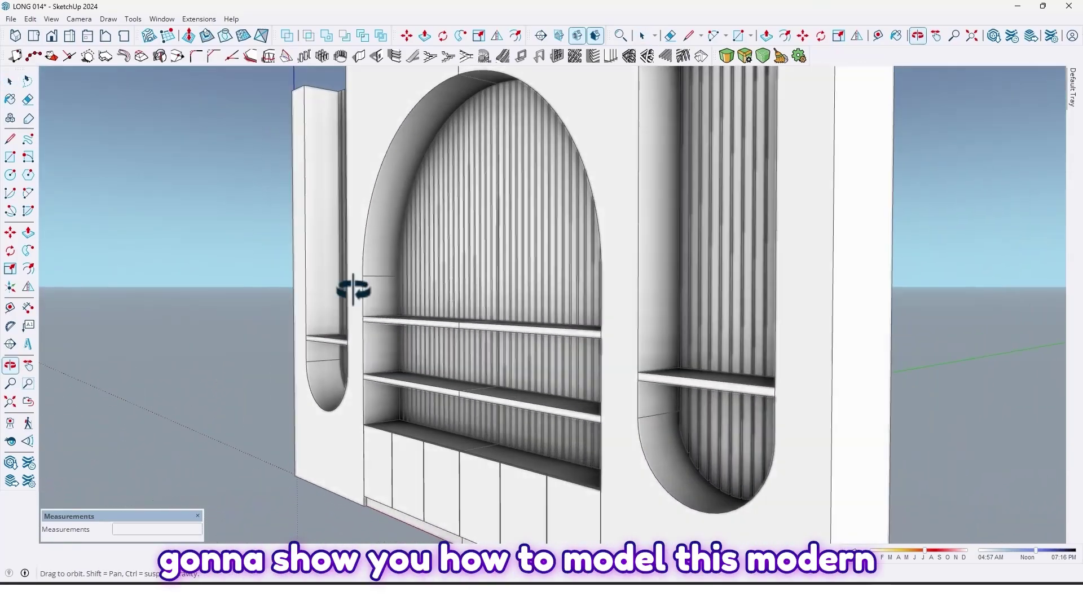
drag(353, 289, 468, 333)
key(space)
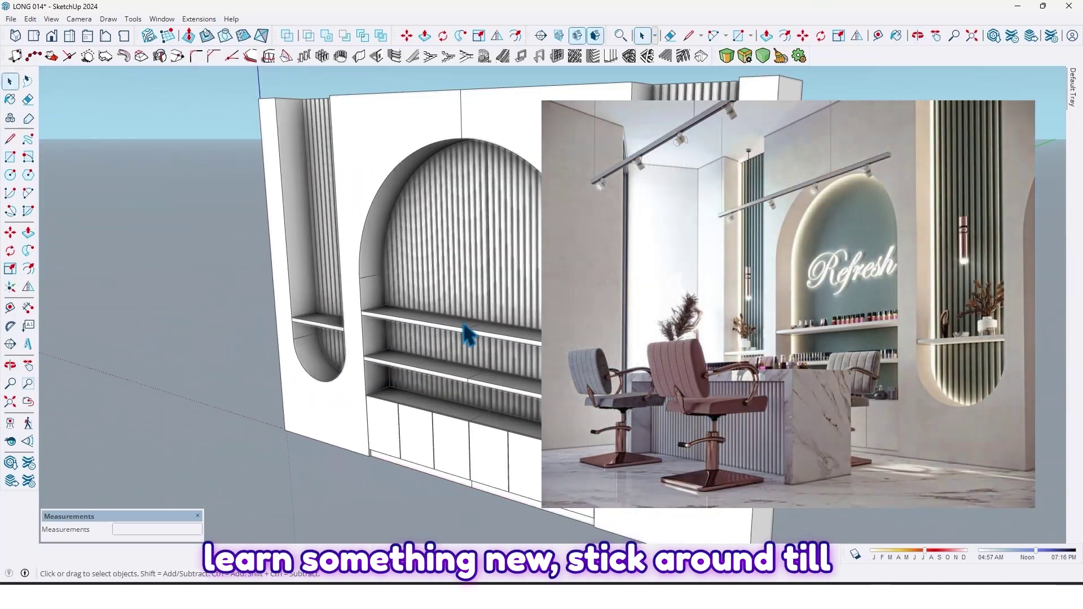
mouse_move(466, 335)
middle_down()
mouse_move(299, 367)
mouse_move(356, 476)
mouse_move(533, 353)
mouse_move(527, 314)
mouse_move(443, 307)
mouse_move(592, 293)
mouse_move(716, 331)
mouse_move(446, 341)
middle_up()
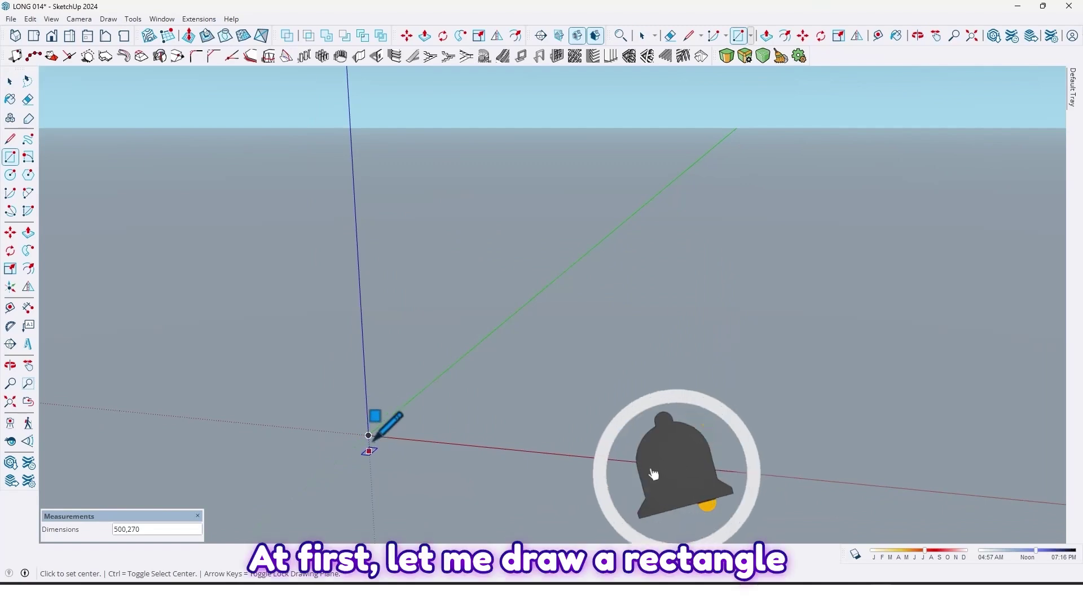
- Draw an upright 400 by 270 cm rectangle standing on the red axis, starting at the origin
key(ctrl)
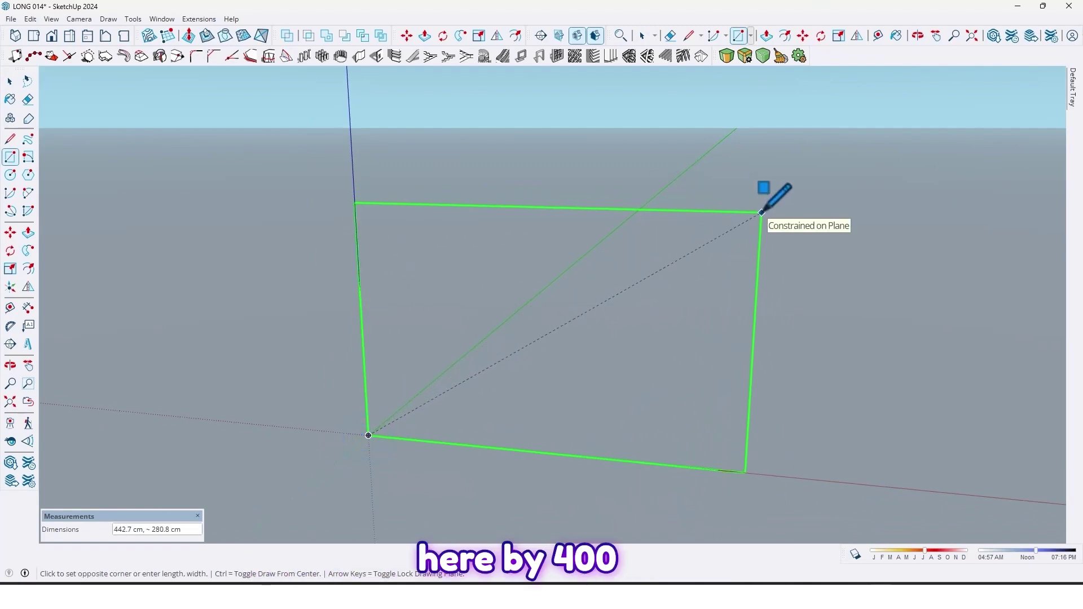
text(400)
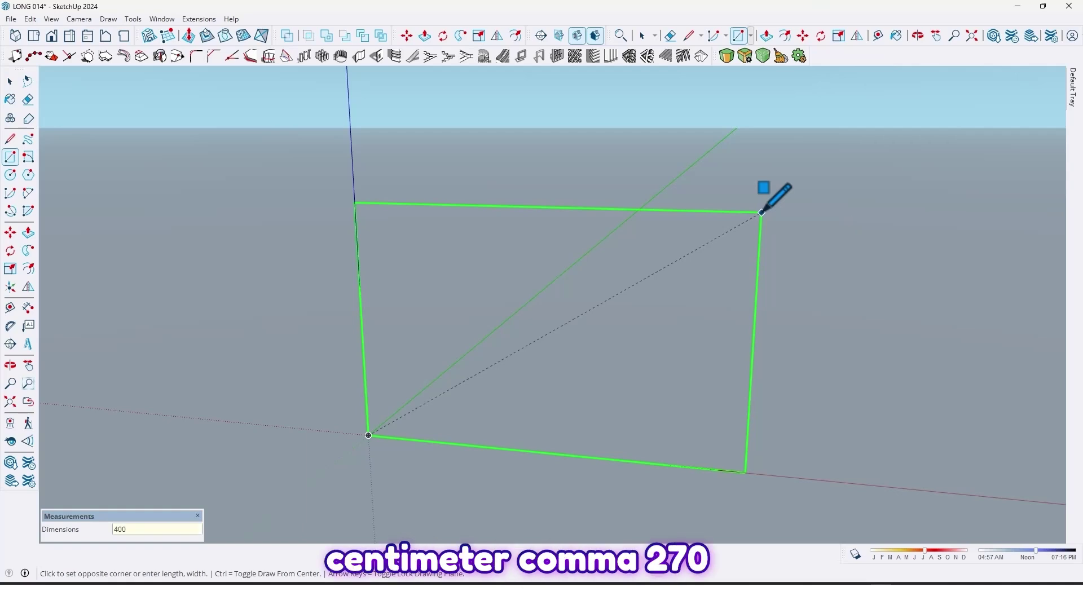
text(,270)
key(Return)
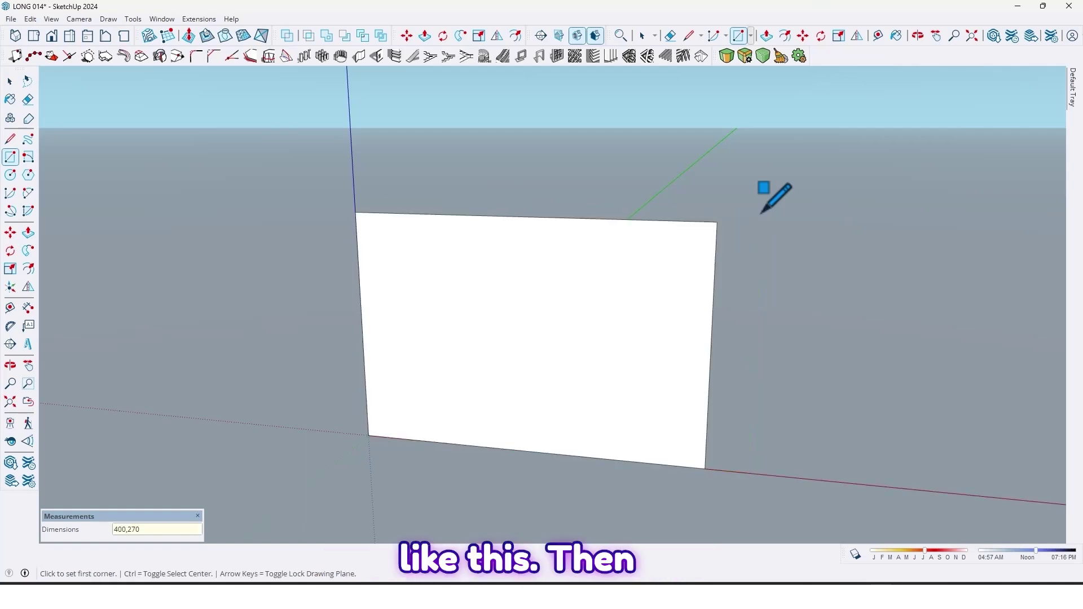
- Extrude the rectangle backwards 40 cm with Push/Pull to form a solid wall
middle_drag(477, 350, 448, 314)
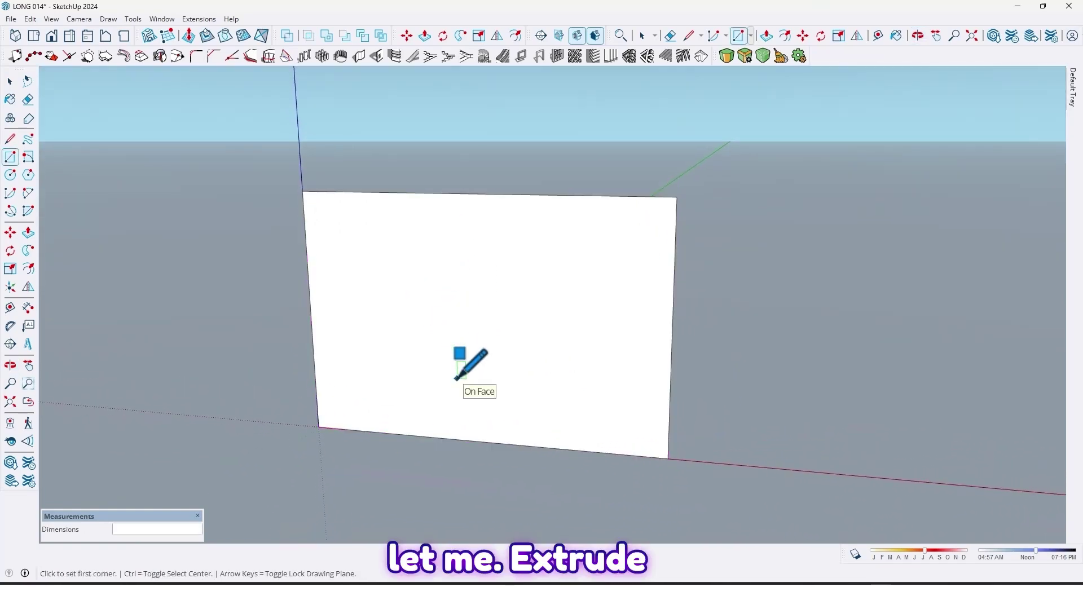
scroll(461, 384, up, 2)
middle_drag(496, 456, 534, 435)
key(p)
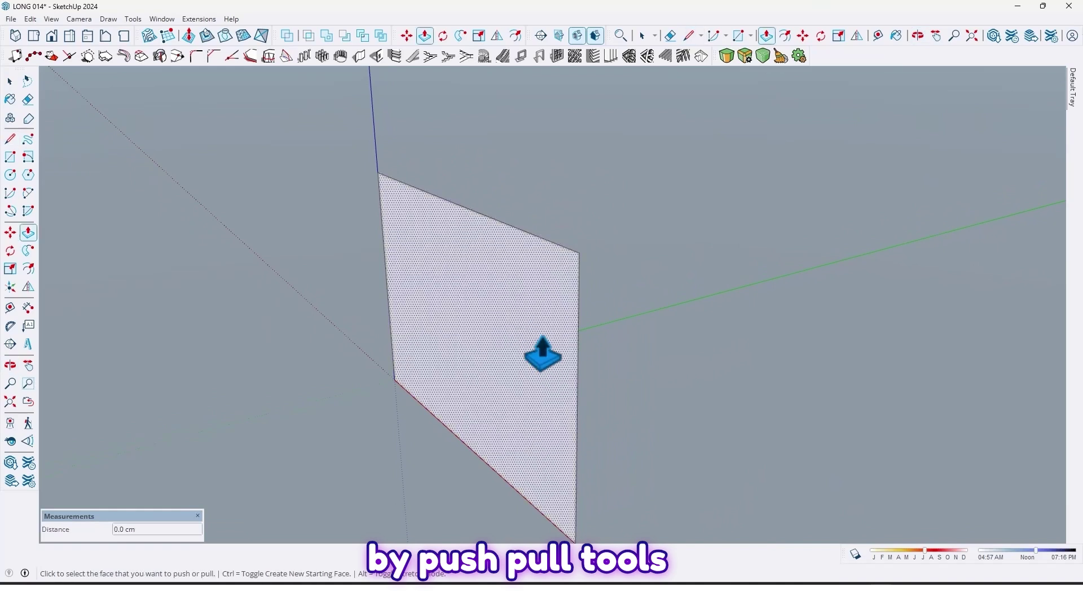
click(543, 354)
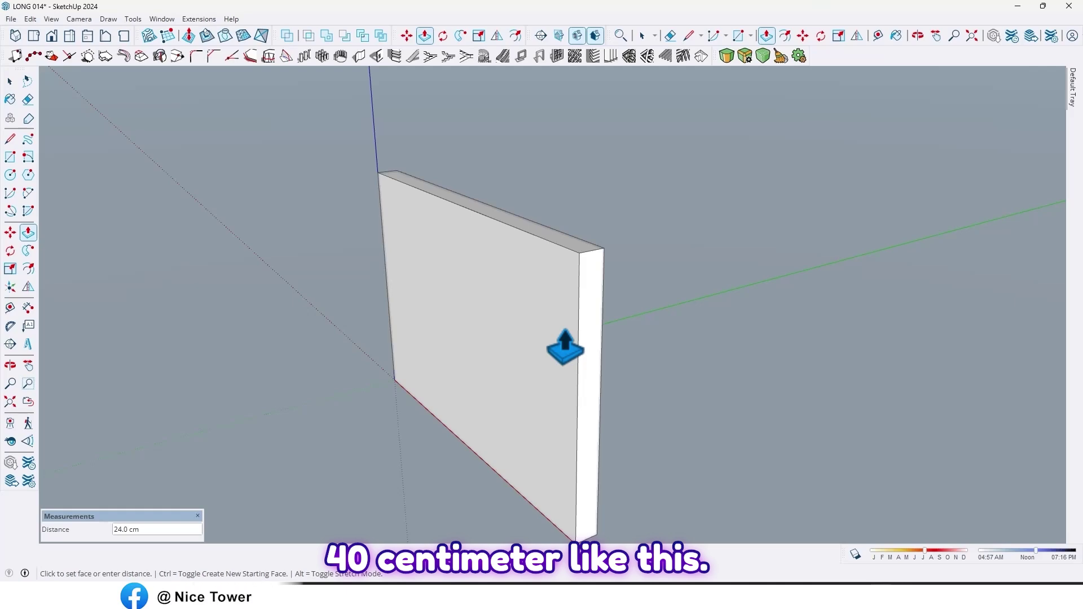
key(Return)
- Draw a vertical line on the wall's front face from the bottom edge's midpoint to the top edge's midpoint
middle_drag(460, 379, 587, 343)
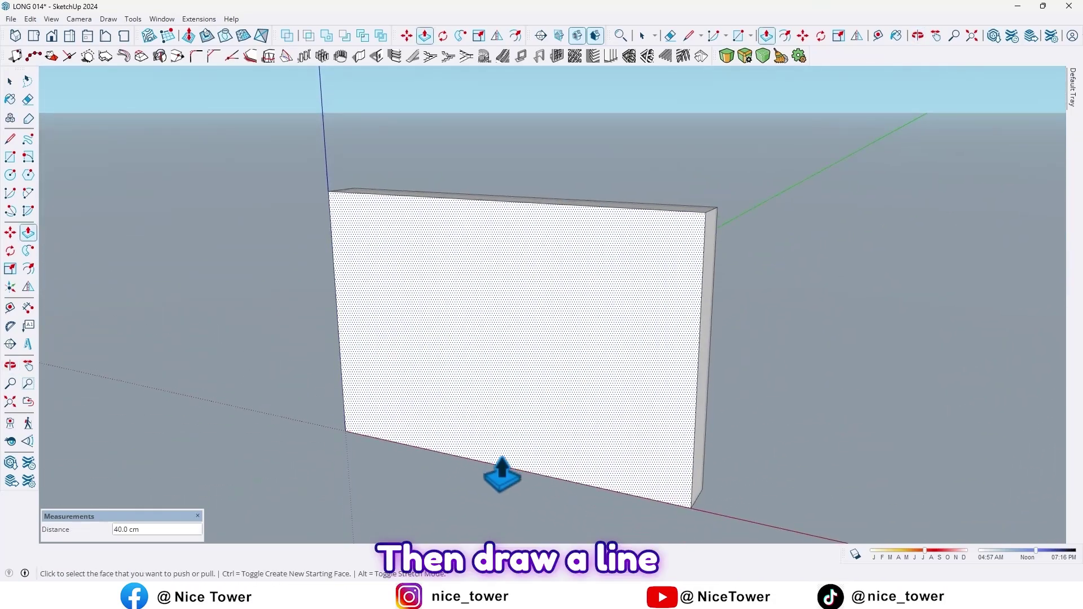
middle_drag(491, 472, 496, 454)
key(l)
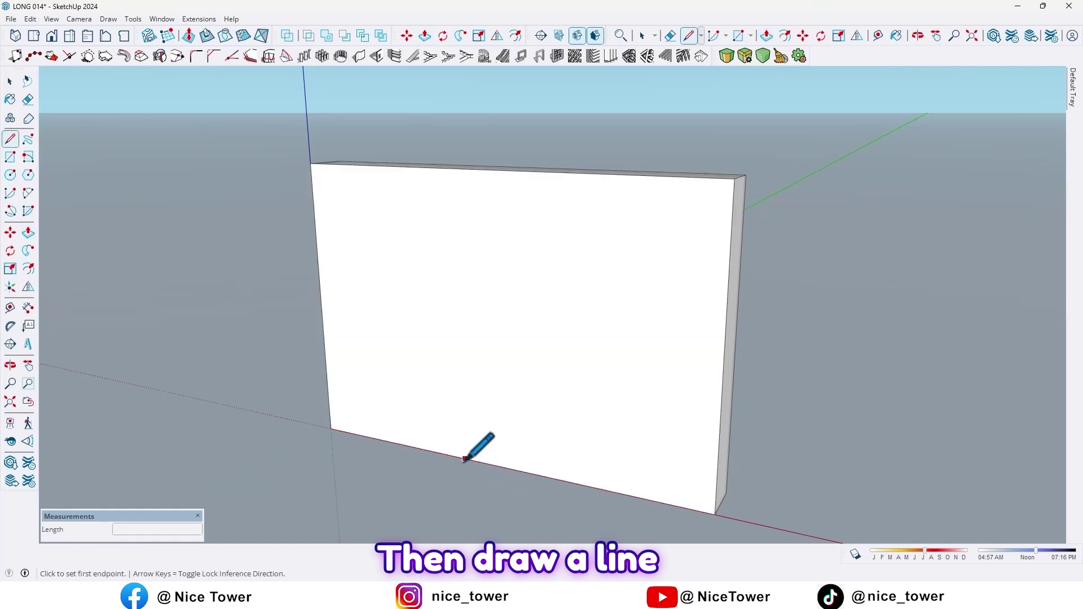
click(500, 467)
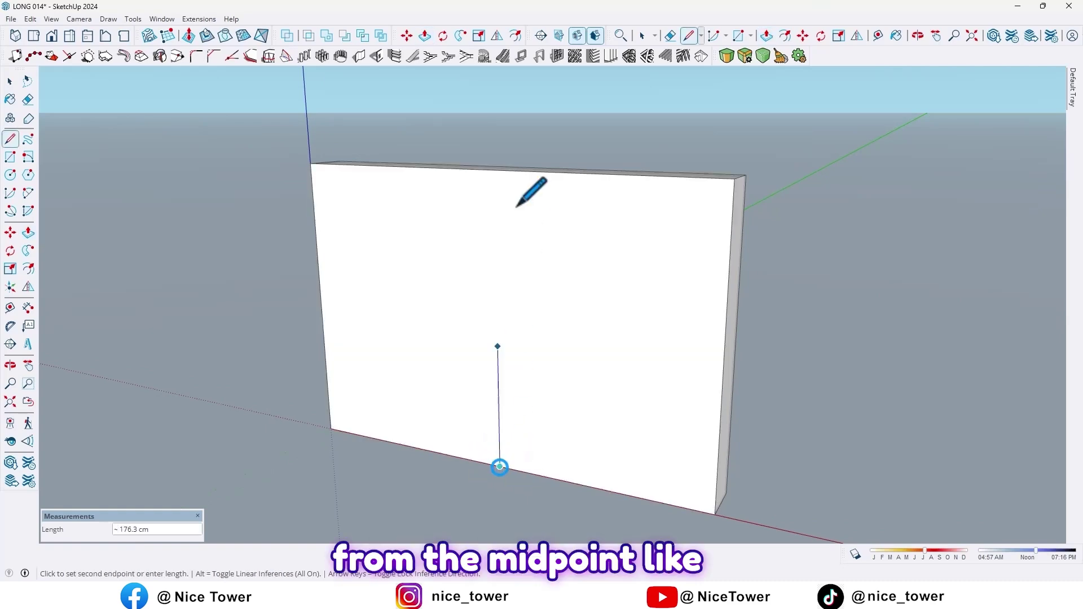
click(495, 169)
key(space)
- Copy the front face's left vertical edge 100 cm inward to mark off a side section
middle_drag(462, 327, 359, 388)
key(m)
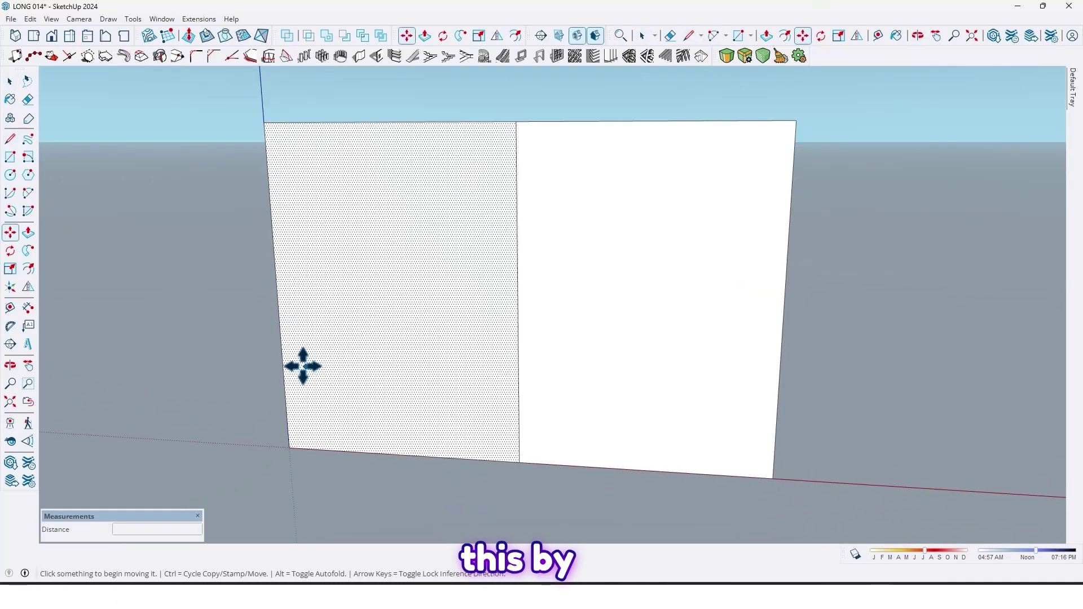
click(283, 365)
key(ctrl)
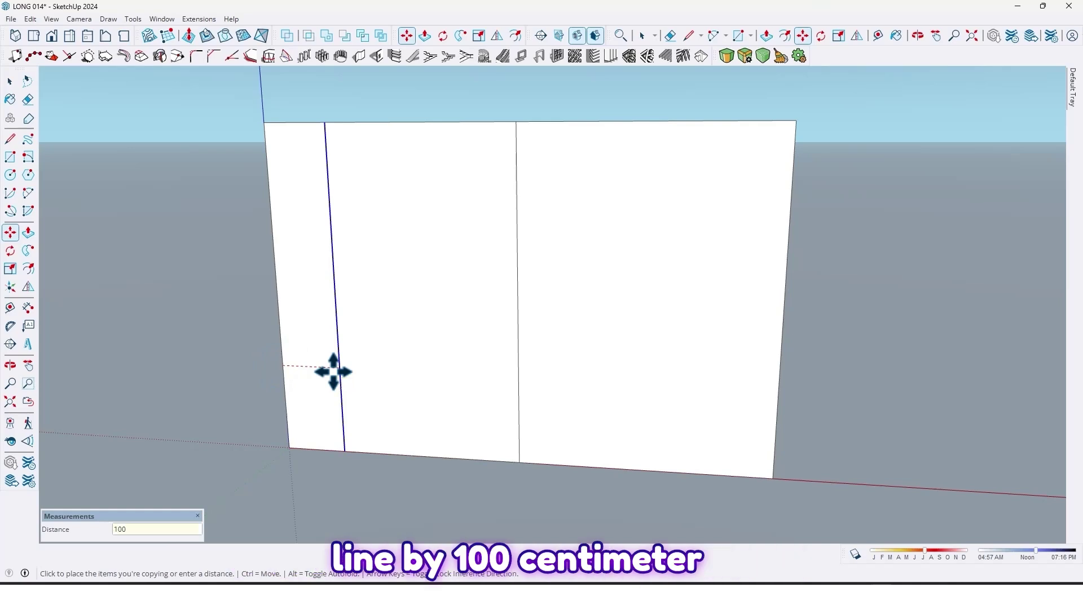
key(Return)
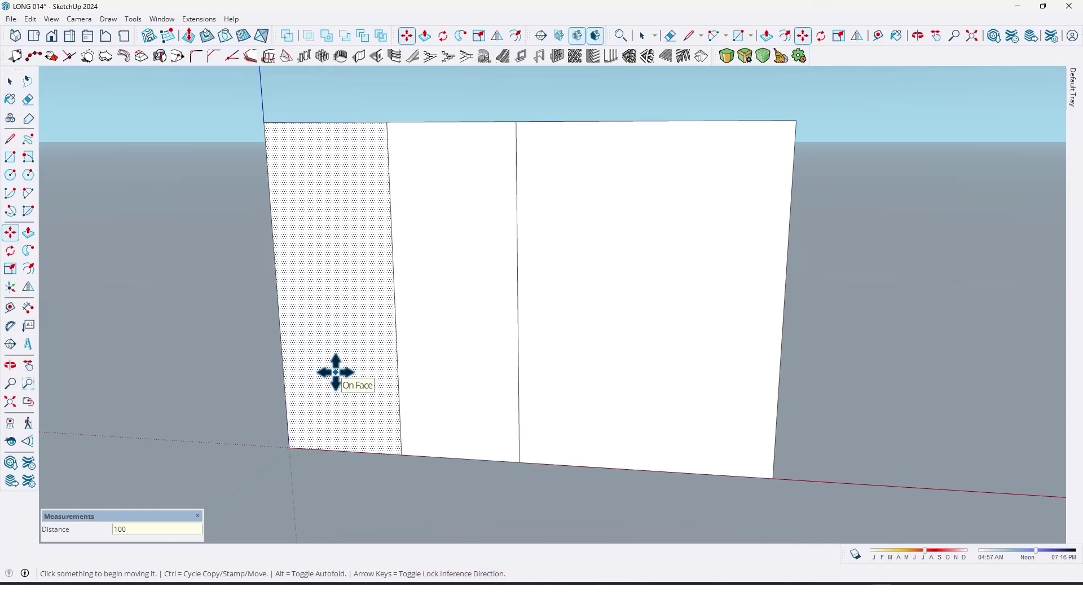
- Offset the outline of the left side section 20 cm inward
key(f)
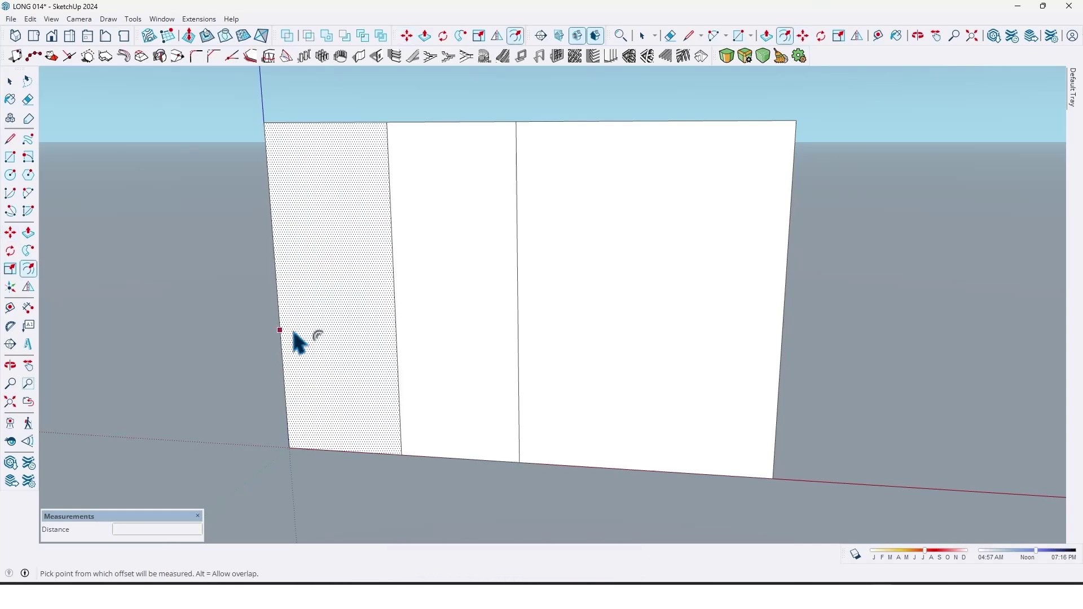
click(291, 334)
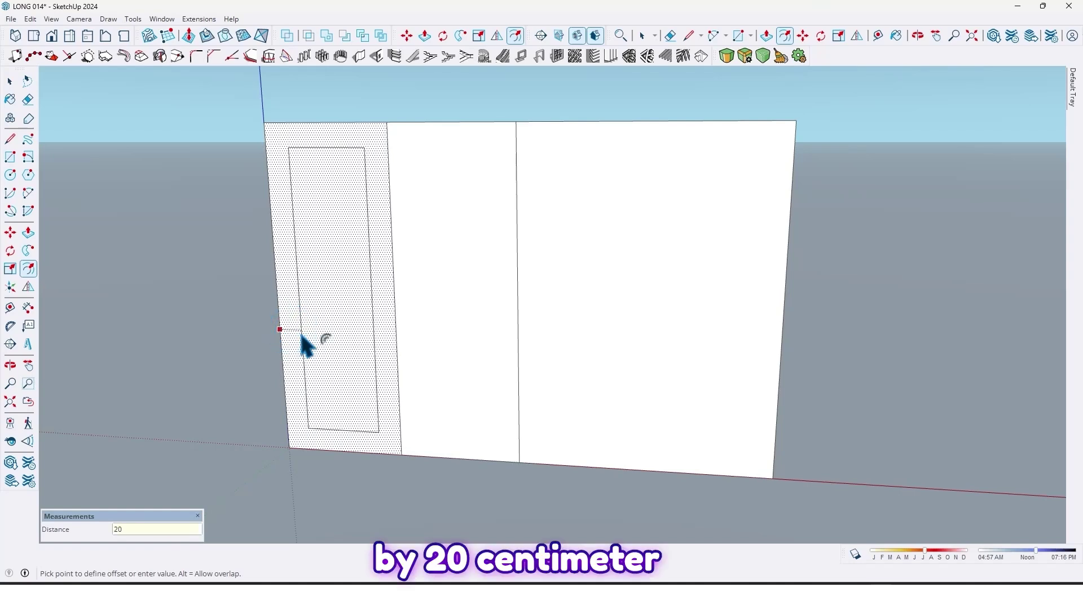
key(Return)
key(space)
- Scale the inner rectangle's bottom upward by about 0.86 and stretch its top to the wall's top edge
click(336, 385)
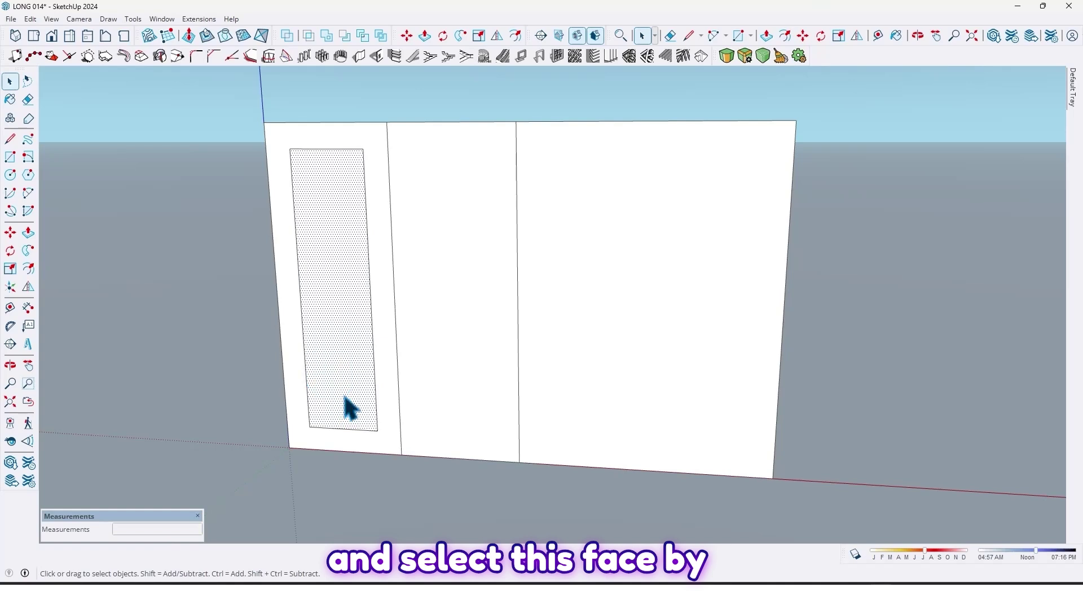
key(s)
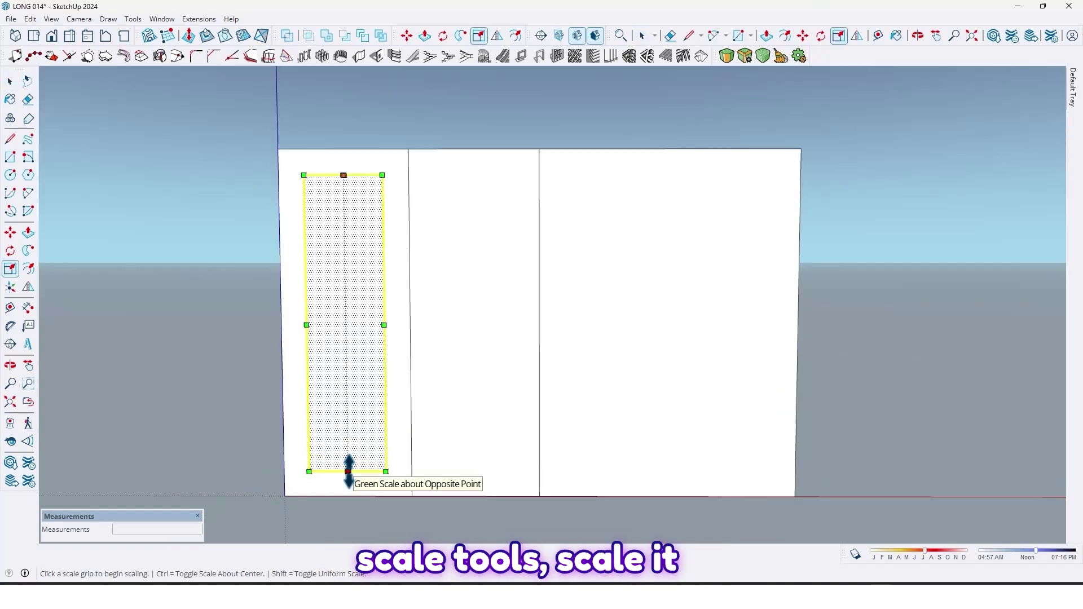
drag(350, 467, 350, 433)
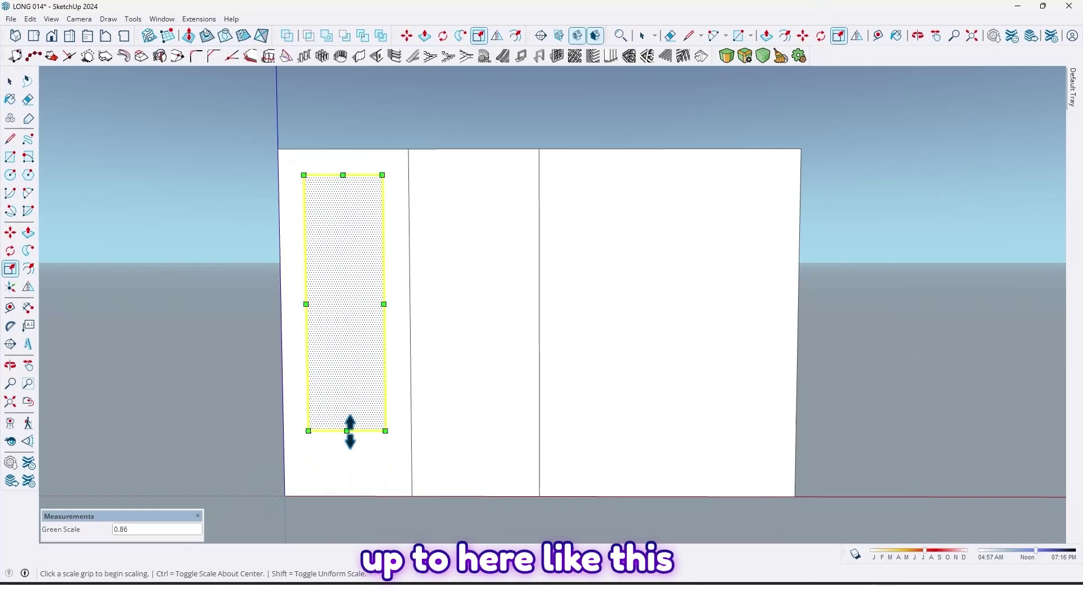
middle_drag(350, 432, 516, 389)
drag(334, 179, 346, 146)
- Round both bottom corners of the inner rectangle with tangent arcs from its bottom midpoint, forming a semicircular end
middle_drag(423, 379, 358, 393)
key(a)
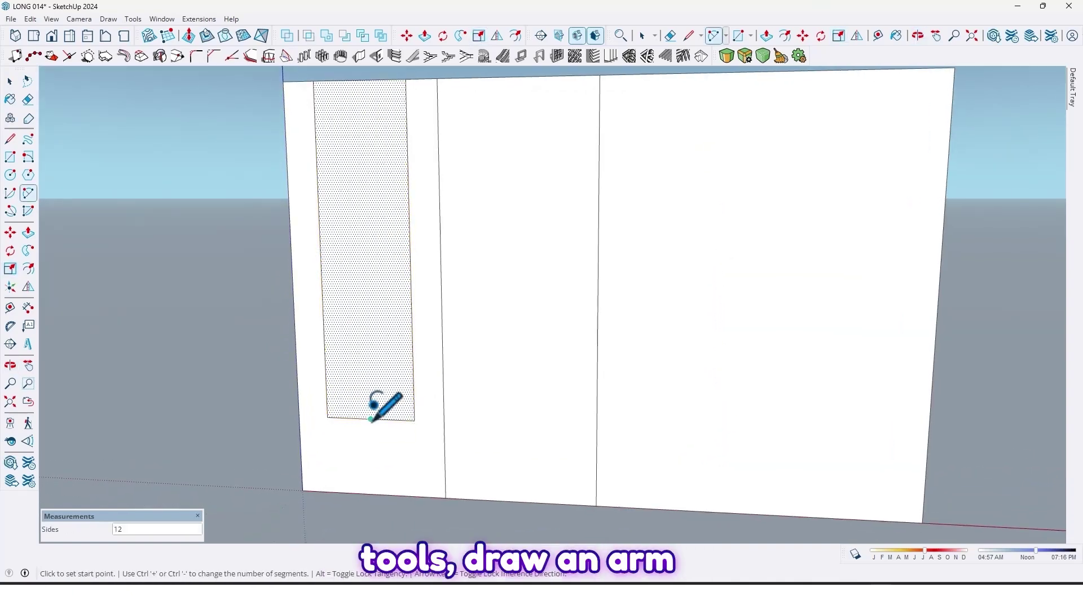
click(369, 418)
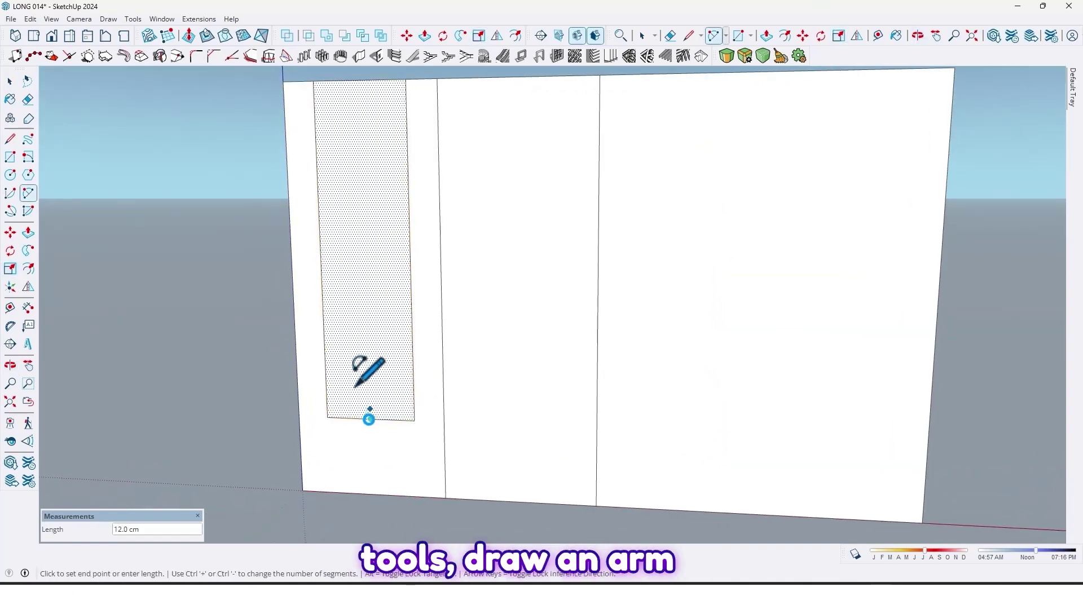
click(324, 373)
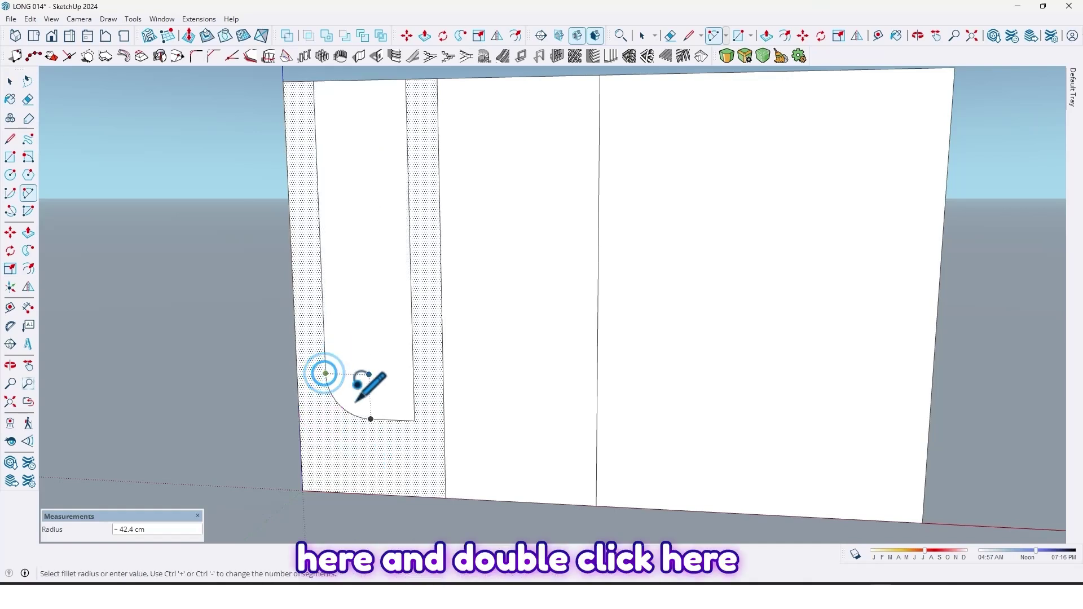
double_click(413, 402)
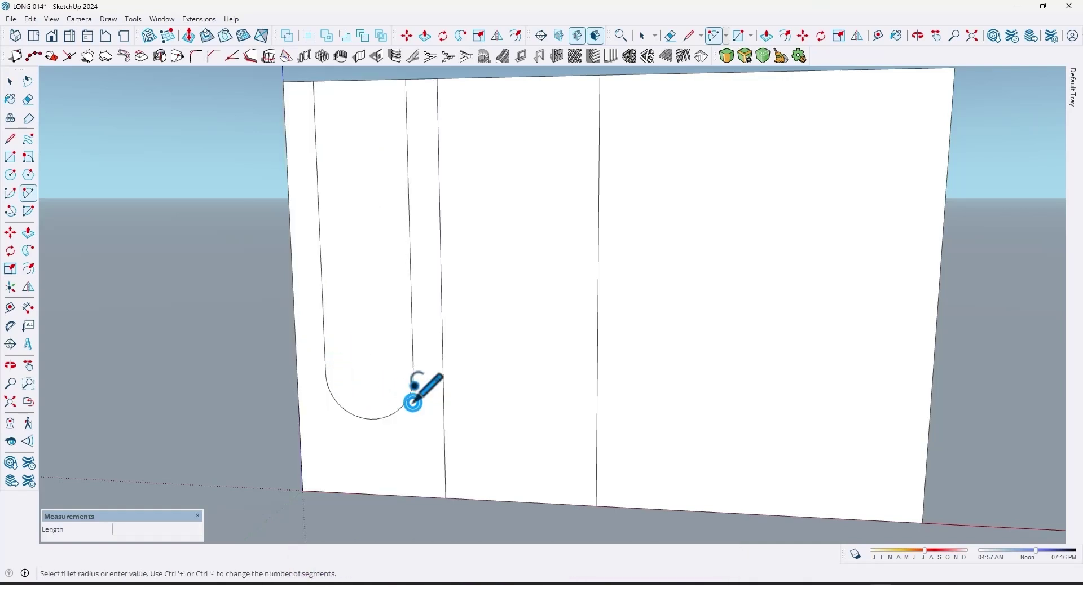
- Copy the top edge between the side section and the center line 30 cm downward
middle_drag(332, 424, 464, 308)
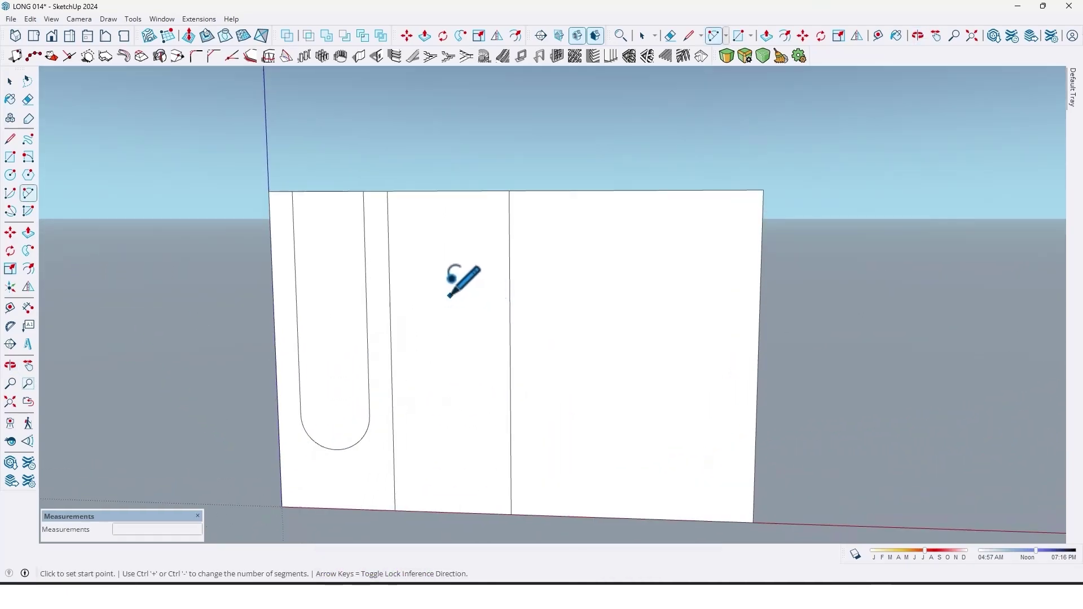
key(m)
click(458, 193)
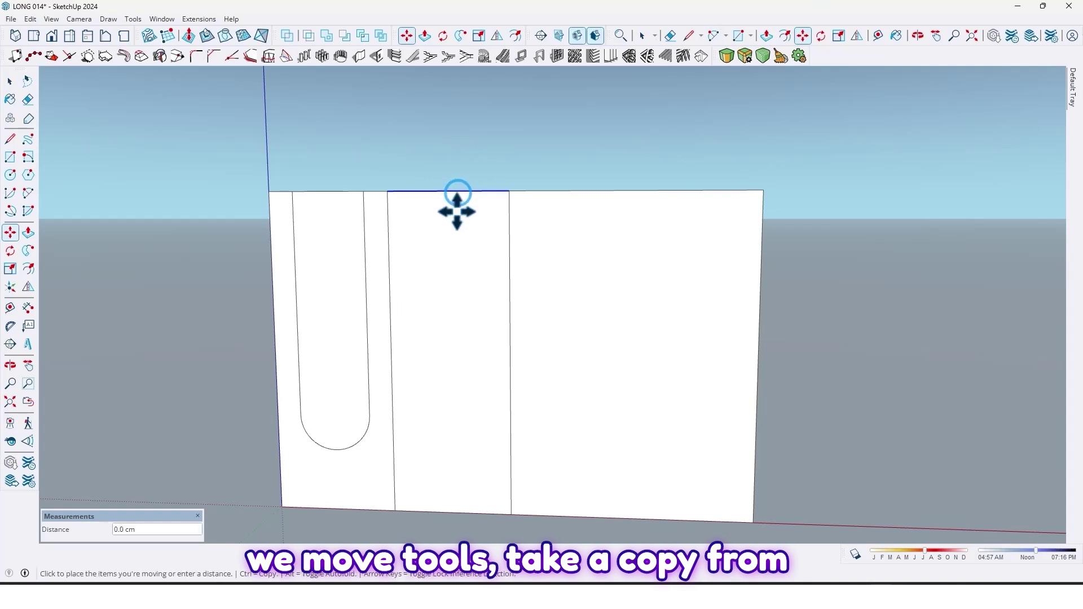
key(ctrl)
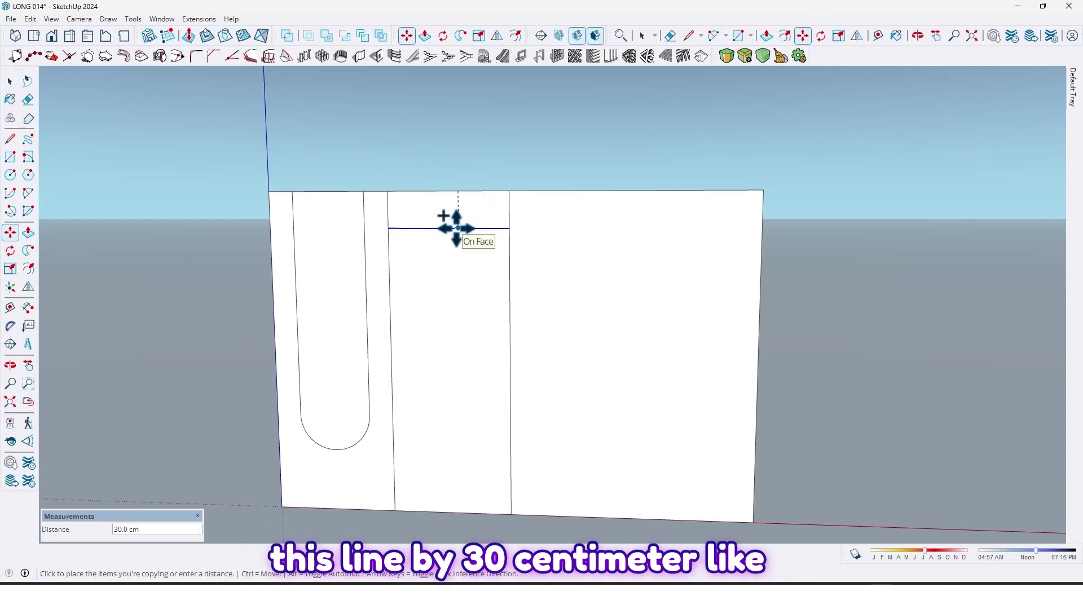
text(30)
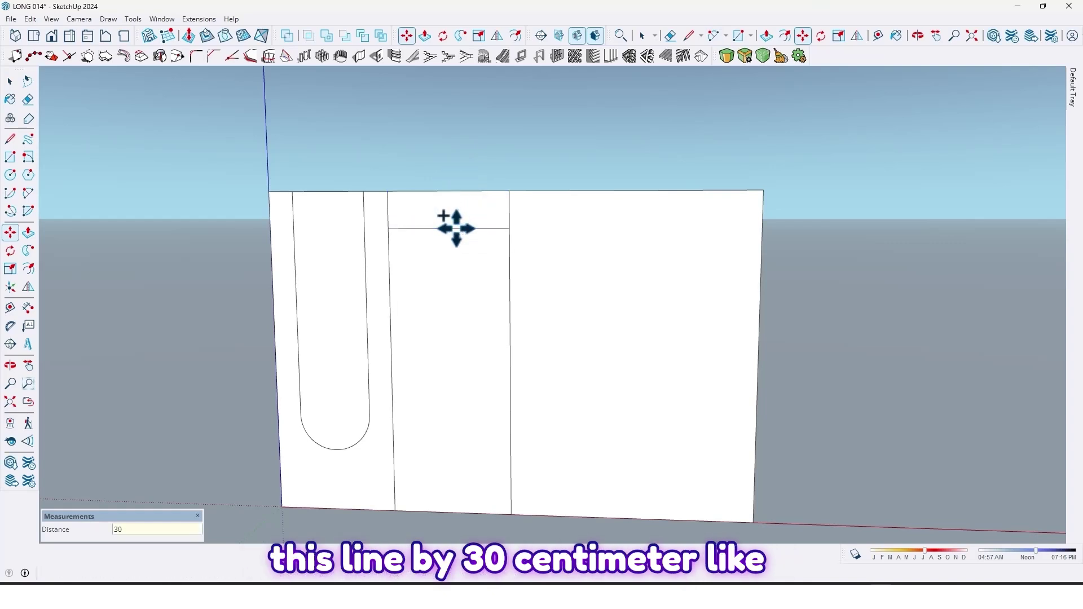
key(Return)
- Draw a tangent quarter arc from the copied line's end on the center line to the middle section's left edge
key(a)
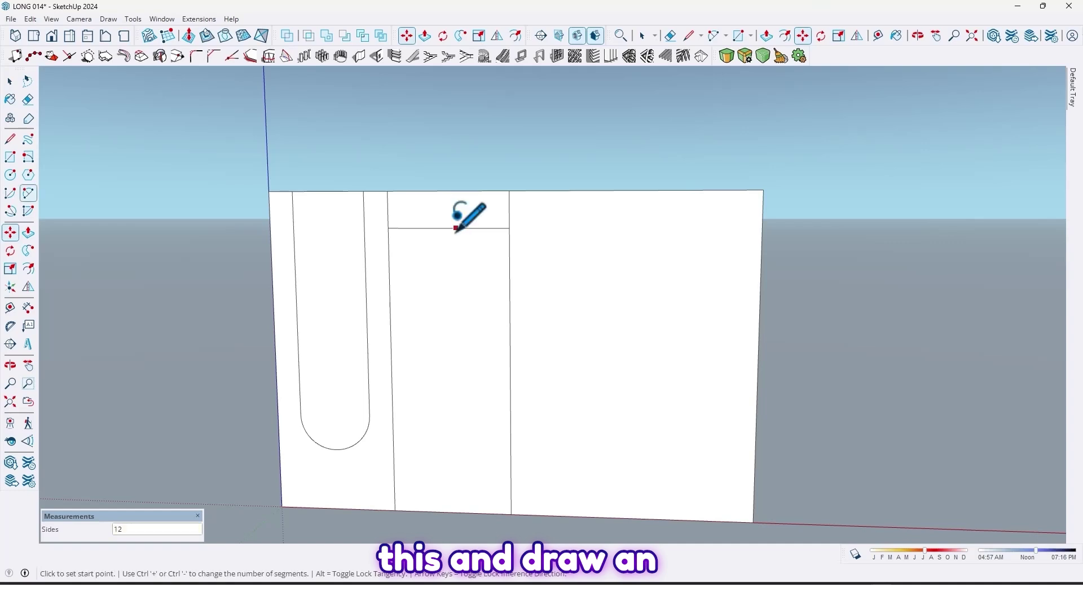
click(509, 228)
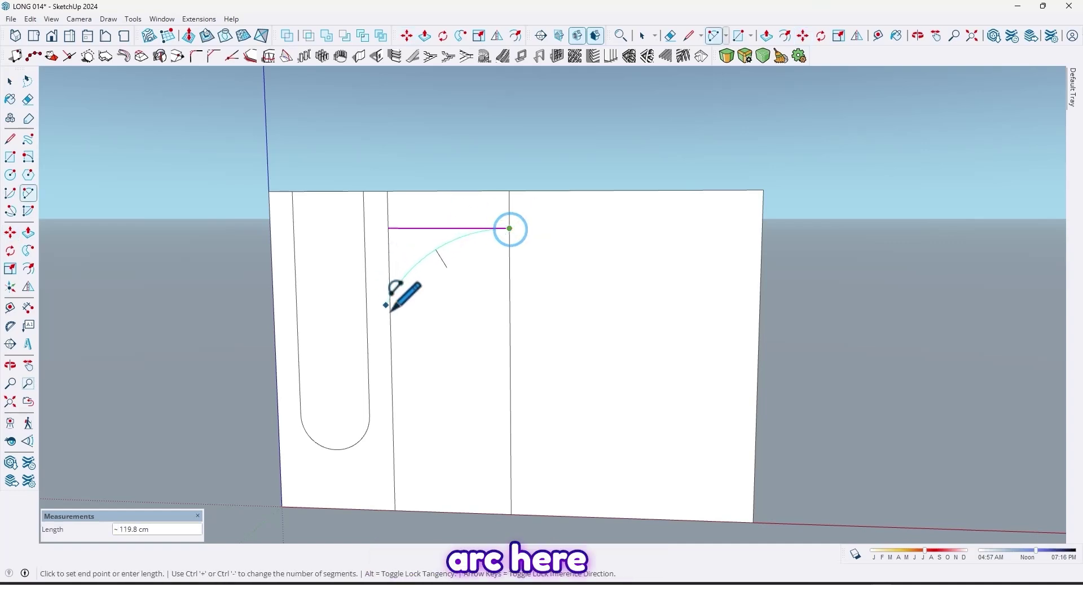
click(390, 348)
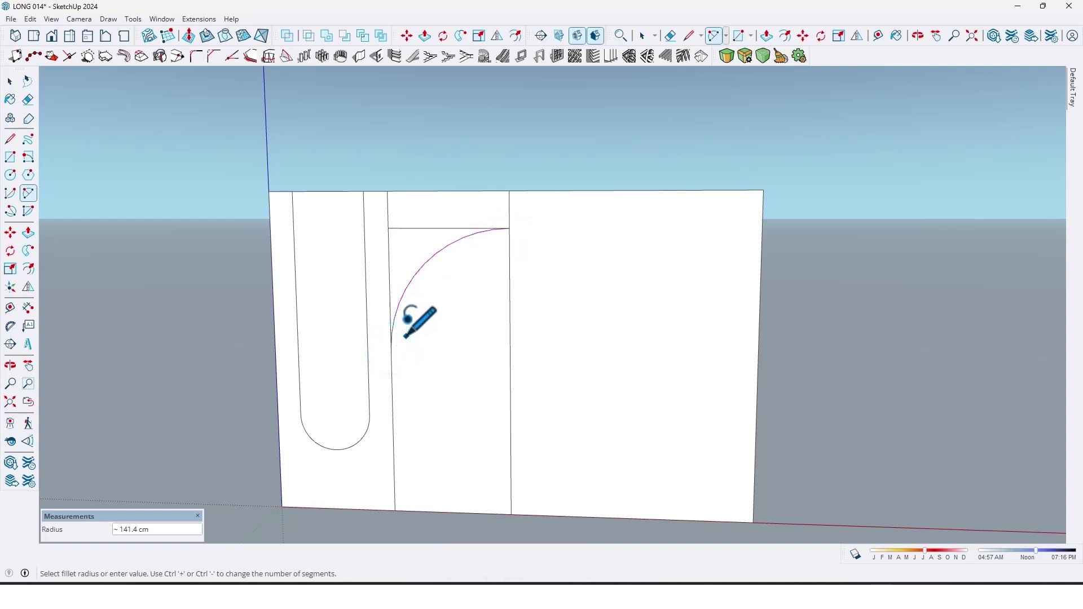
- Examine the quarter arc up close to check how smooth its segments are
scroll(419, 246, up, 4)
mouse_move(467, 273)
middle_down()
mouse_move(375, 306)
mouse_move(389, 282)
mouse_move(623, 254)
mouse_move(851, 174)
mouse_move(679, 111)
mouse_move(399, 298)
mouse_move(569, 255)
mouse_move(498, 287)
mouse_move(459, 275)
mouse_move(455, 310)
mouse_move(473, 310)
mouse_move(459, 273)
middle_up()
scroll(428, 254, up, 3)
scroll(498, 287, down, 4)
scroll(498, 287, down, 2)
scroll(454, 310, down, 2)
scroll(455, 310, down, 1)
scroll(469, 273, up, 2)
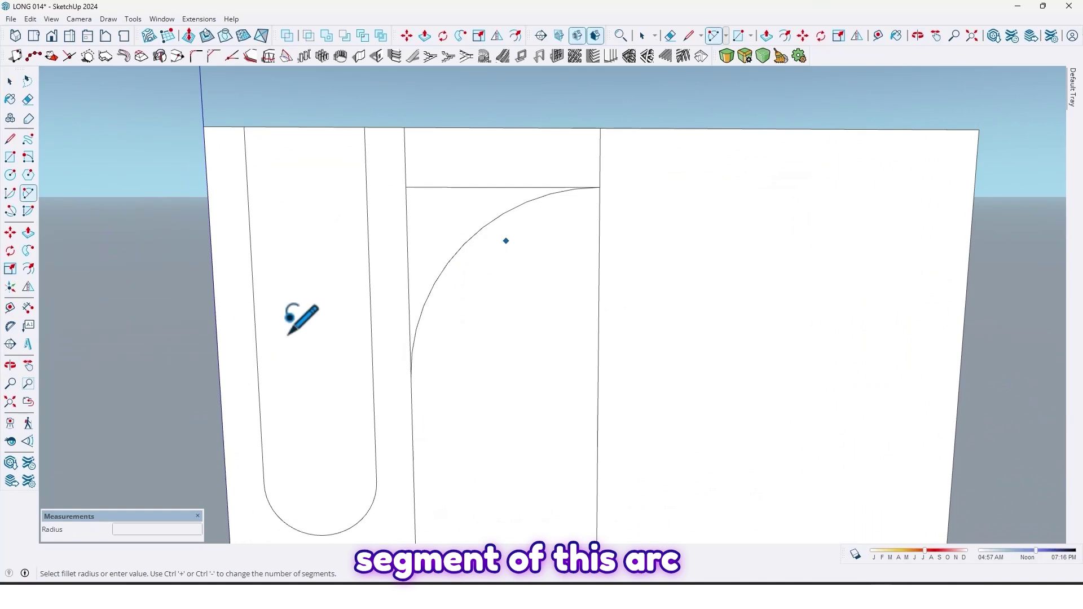
scroll(435, 339, down, 2)
middle_drag(463, 370, 430, 353)
- Replace the quarter arc with a smoother 100-sided tangent arc from the copied line's end to the middle section's left edge
key(space)
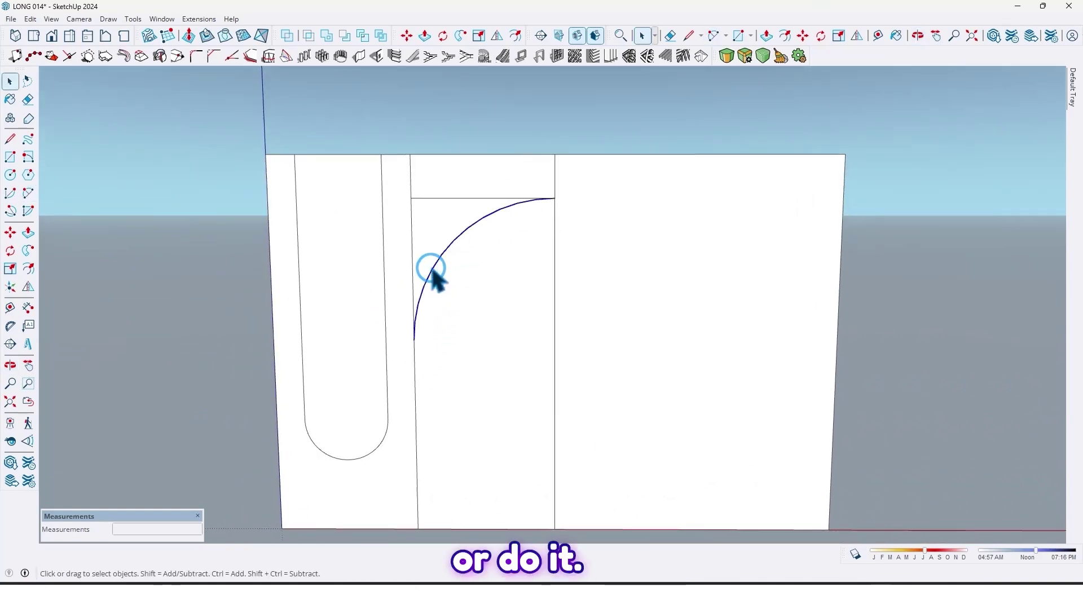
click(30, 194)
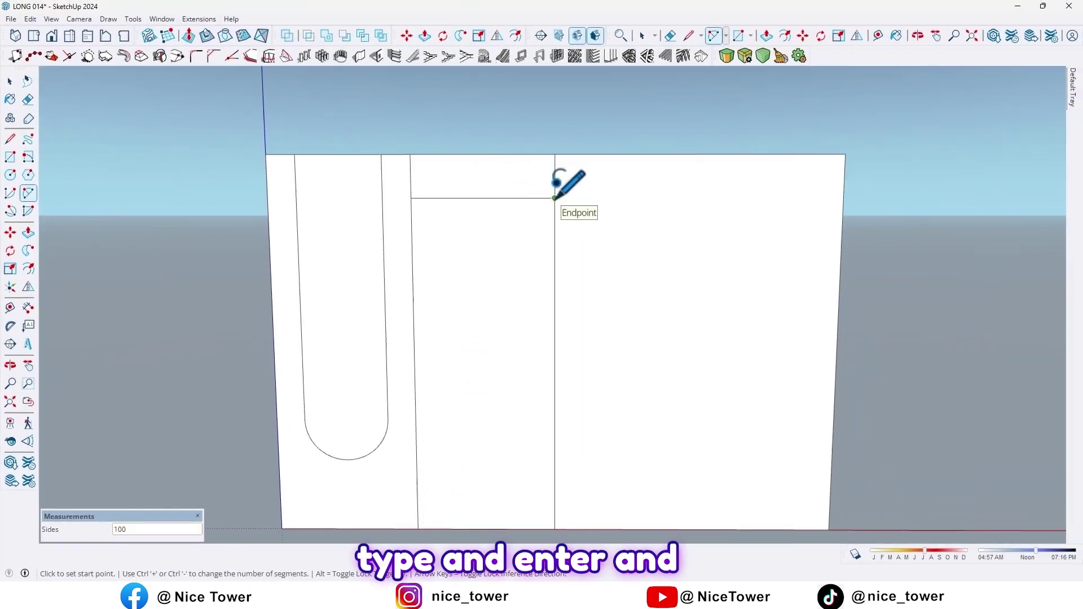
click(554, 198)
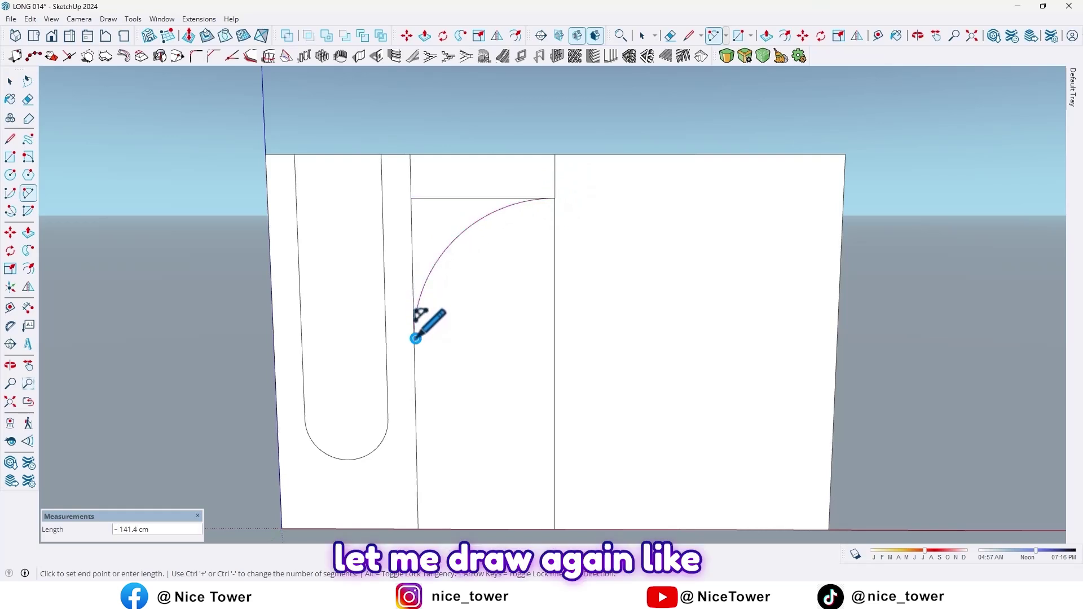
double_click(415, 339)
middle_drag(539, 310, 486, 288)
scroll(454, 236, up, 2)
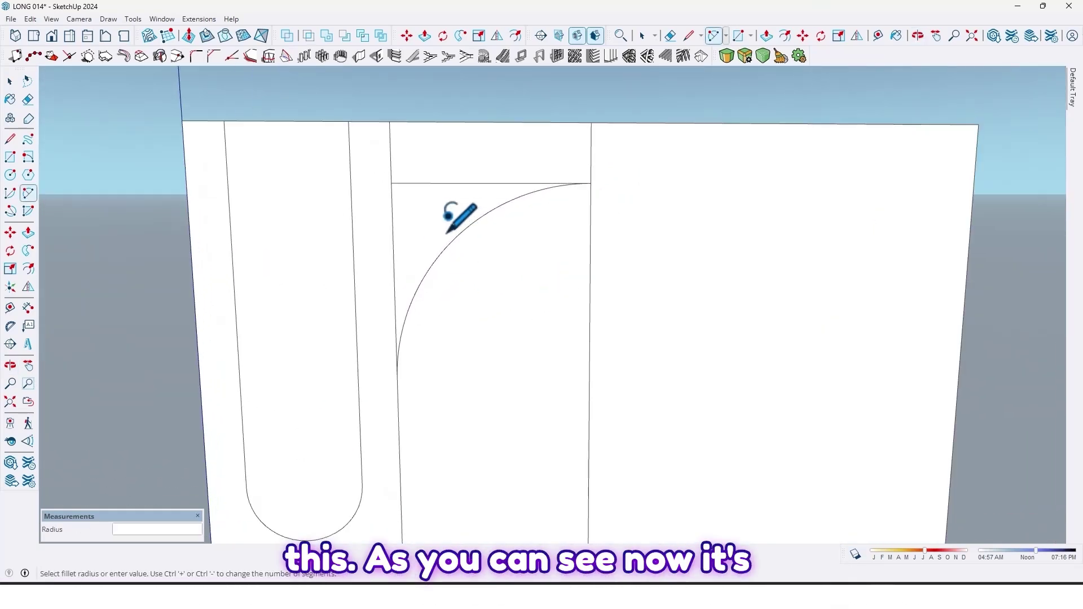
middle_drag(449, 232, 496, 208)
scroll(476, 239, up, 4)
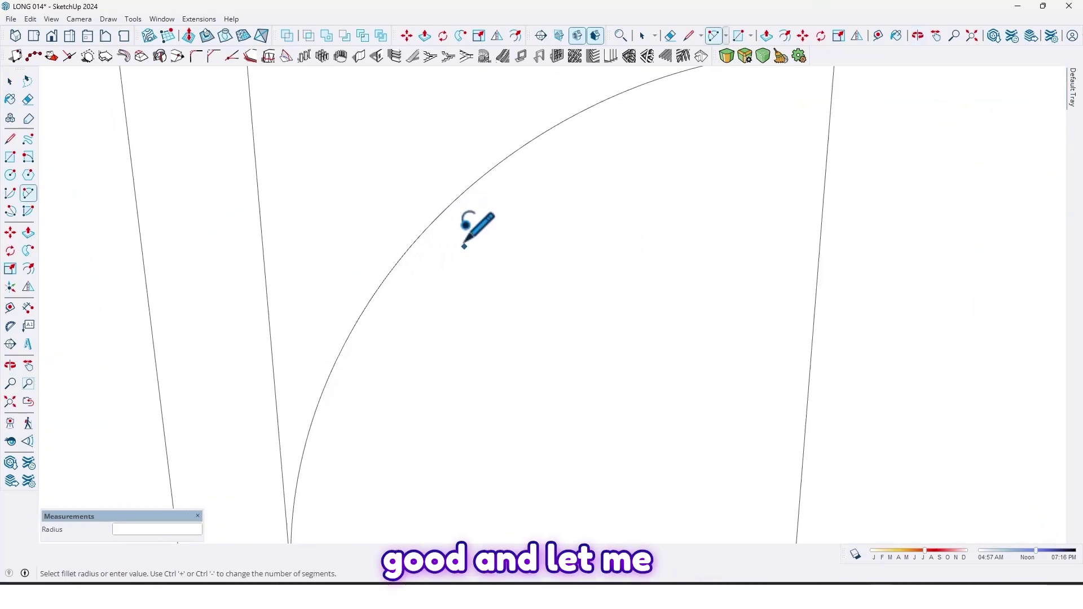
- Erase the leftover horizontal guide line above the quarter arc
scroll(463, 242, down, 4)
mouse_move(462, 240)
middle_down()
mouse_move(476, 233)
mouse_move(450, 231)
middle_up()
scroll(449, 232, down, 1)
middle_drag(420, 327, 443, 331)
key(e)
mouse_move(450, 183)
mouse_down()
mouse_move(416, 206)
mouse_move(427, 177)
mouse_move(412, 189)
mouse_up()
- Push the undivided right half of the wall back 40 cm to remove it, keeping only the detailed left half
scroll(411, 279, down, 3)
mouse_move(341, 422)
shift+middle_down()
mouse_move(346, 396)
mouse_move(193, 384)
mouse_move(388, 366)
mouse_move(438, 393)
mouse_move(355, 459)
mouse_move(387, 406)
mouse_move(486, 370)
shift+middle_up()
key(p)
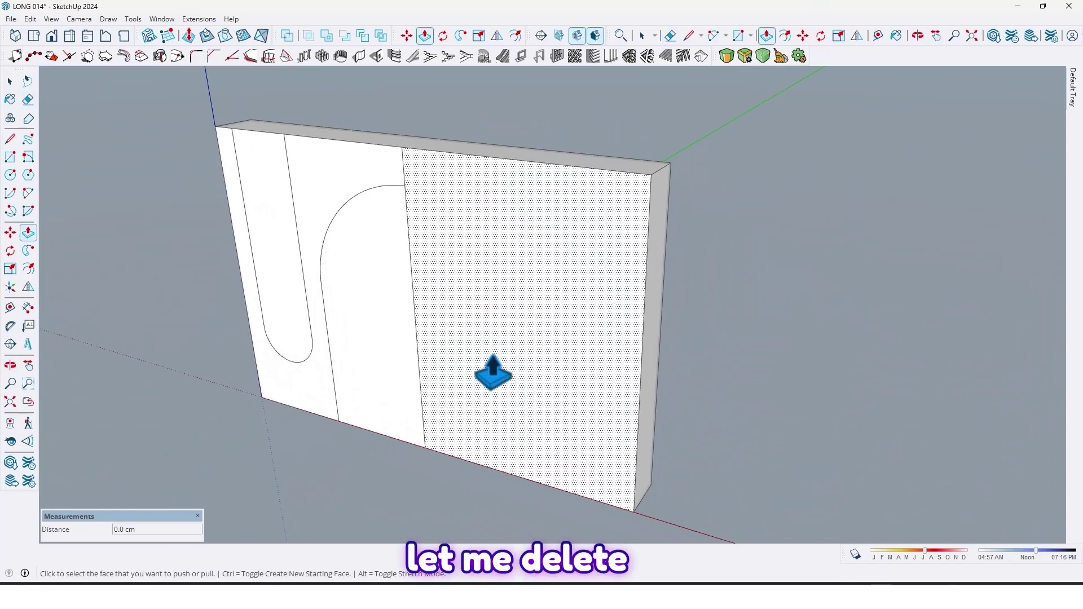
click(489, 360)
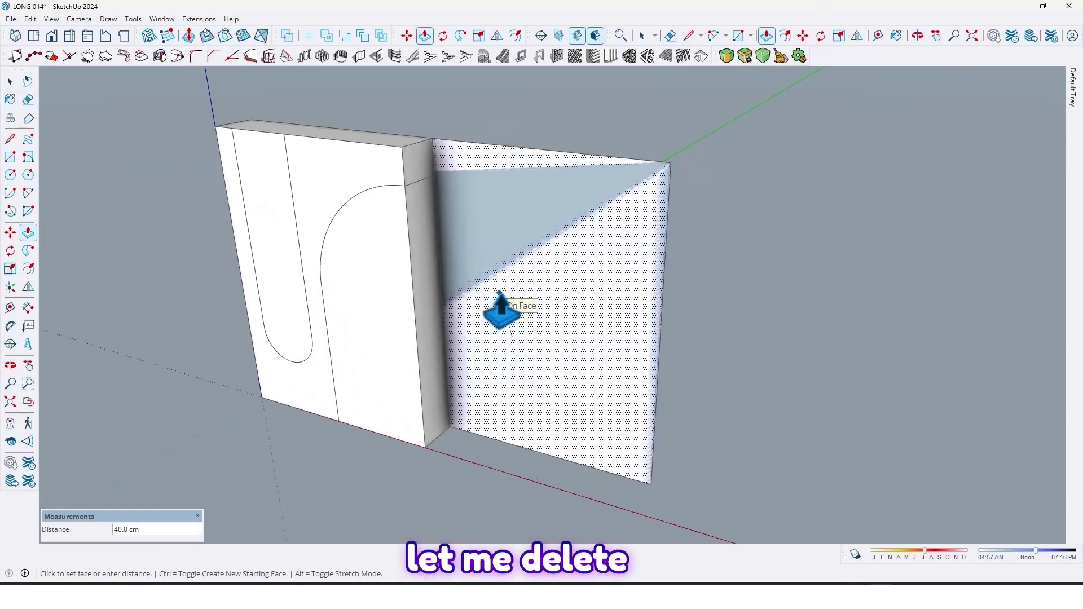
key(Escape)
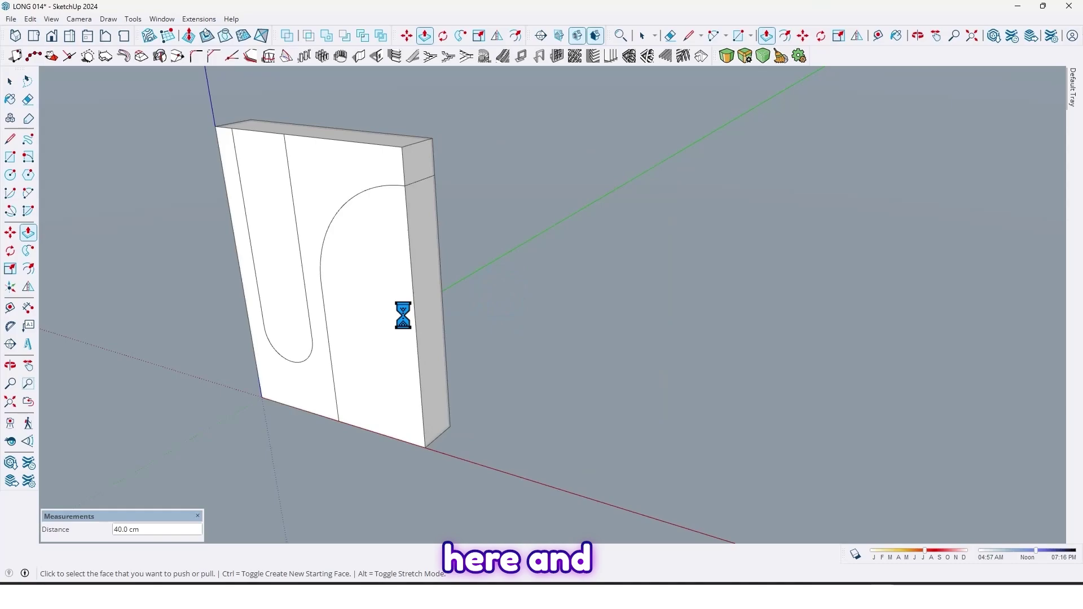
- Select all the geometry of the remaining half wall and make it a component
middle_drag(365, 345, 537, 283)
key(space)
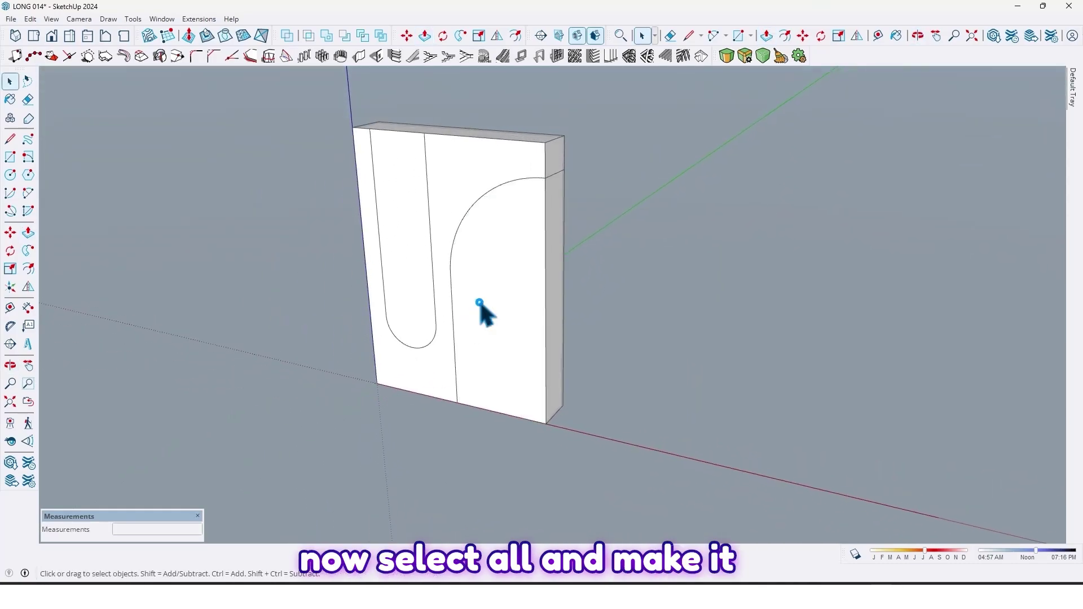
triple_click(479, 304)
right_click(479, 305)
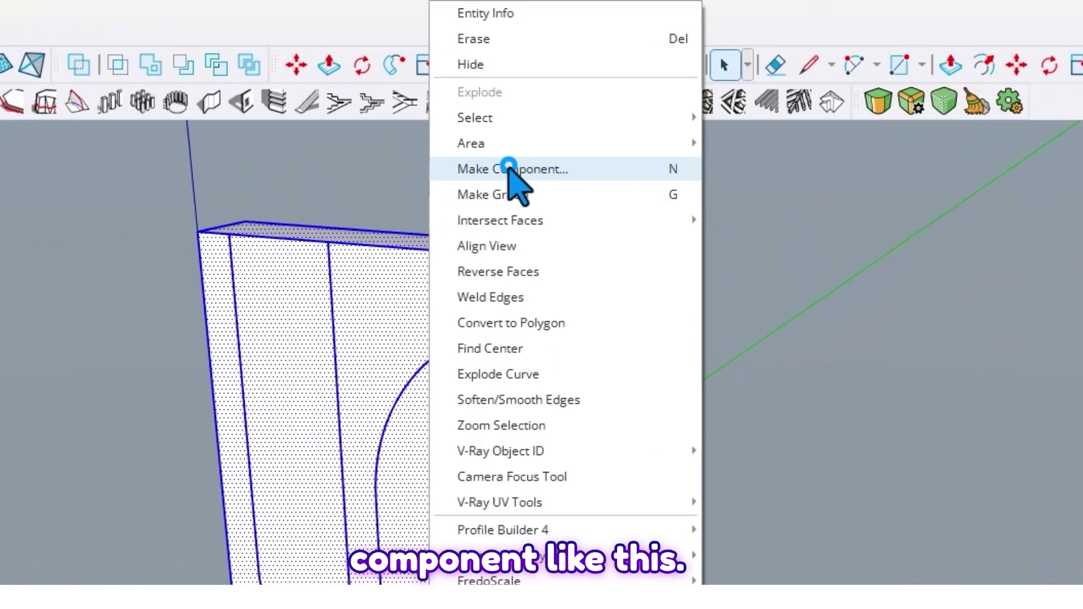
click(509, 169)
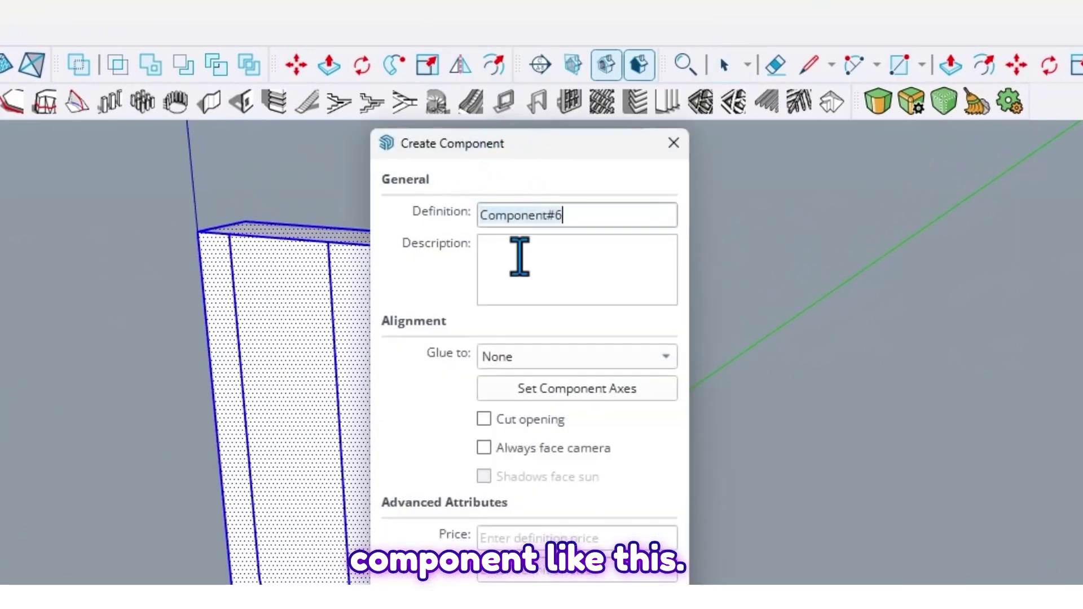
click(551, 536)
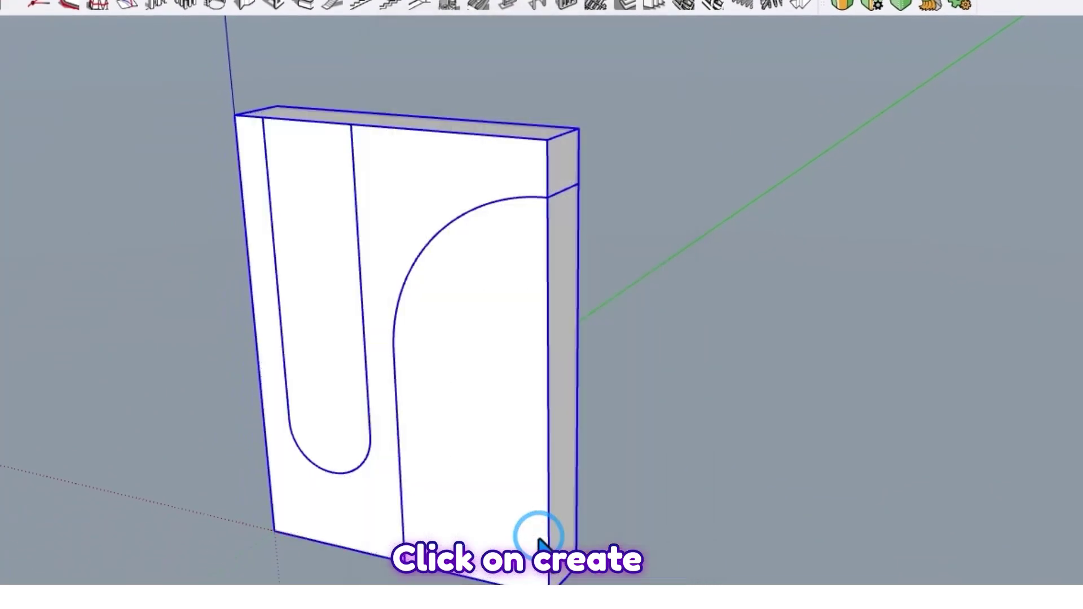
- Flip a copy of the component across the vertical plane at its arch-side edge to complete the full arch
key(o)
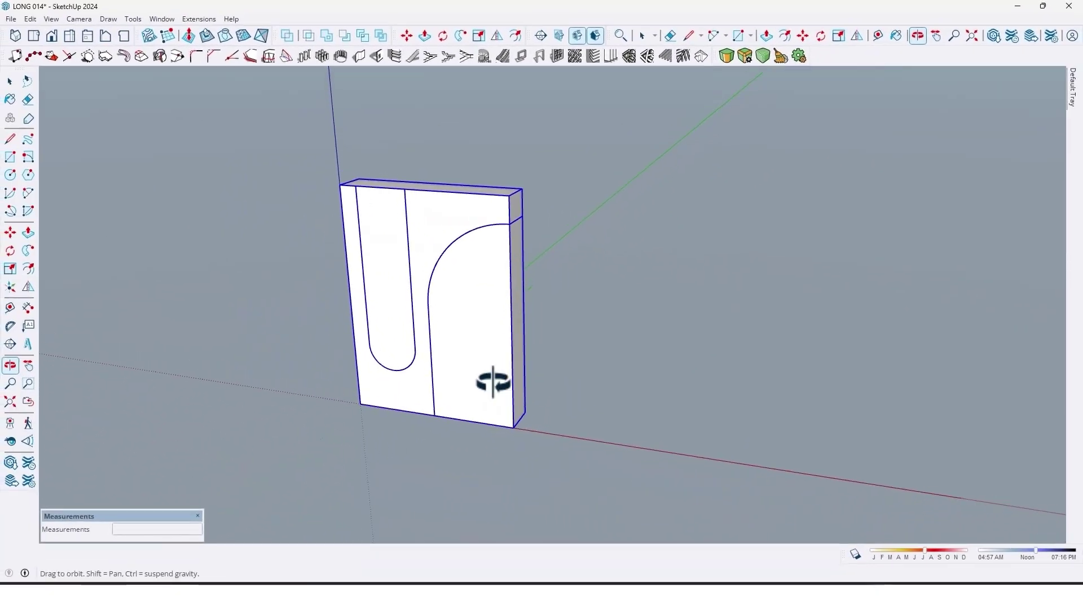
key(space)
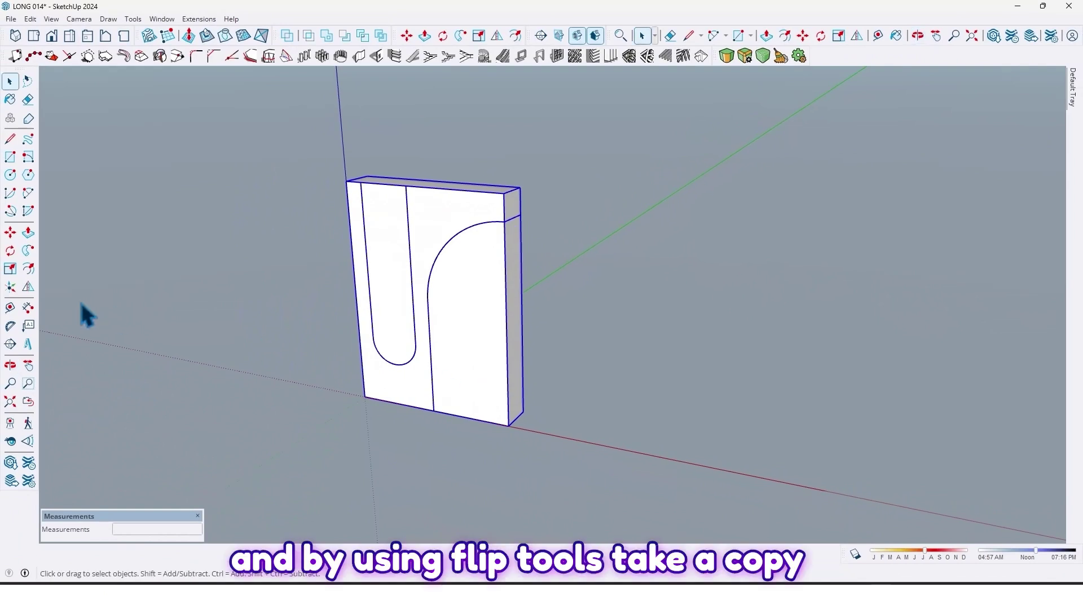
click(29, 287)
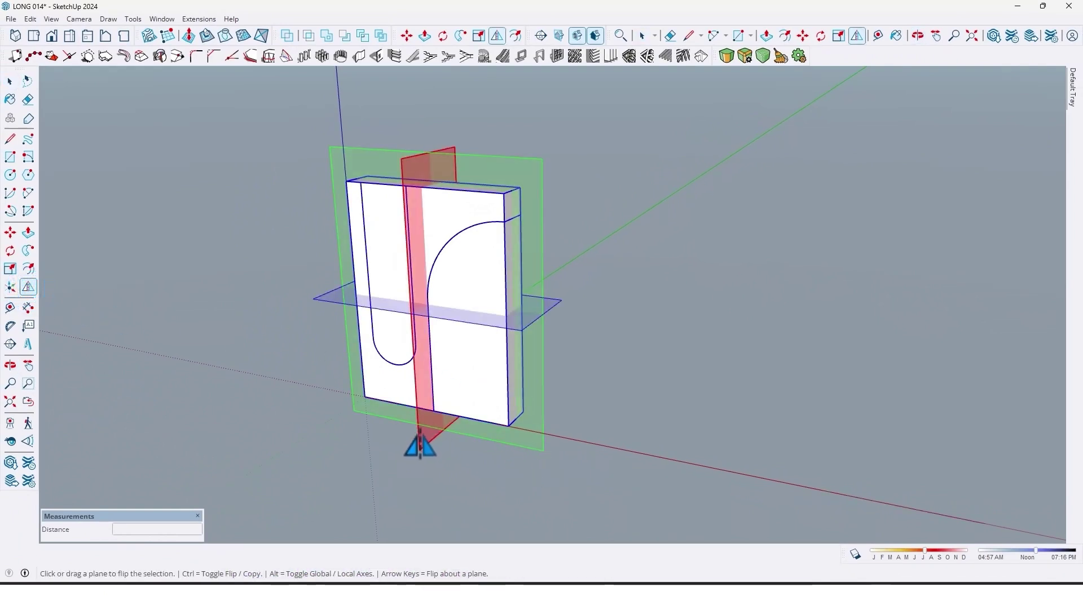
drag(424, 448, 504, 439)
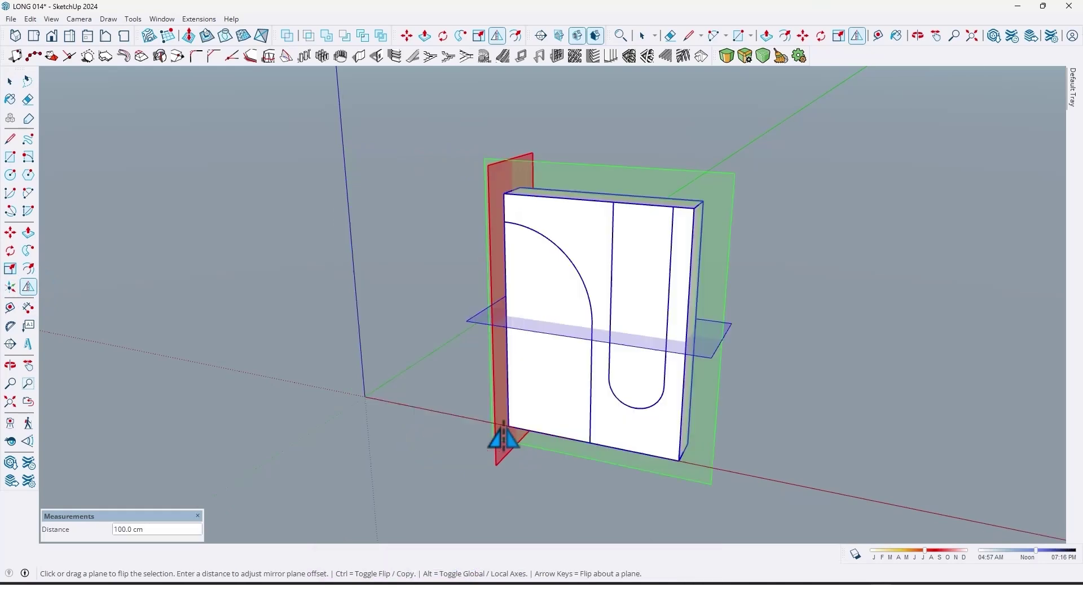
key(ctrl)
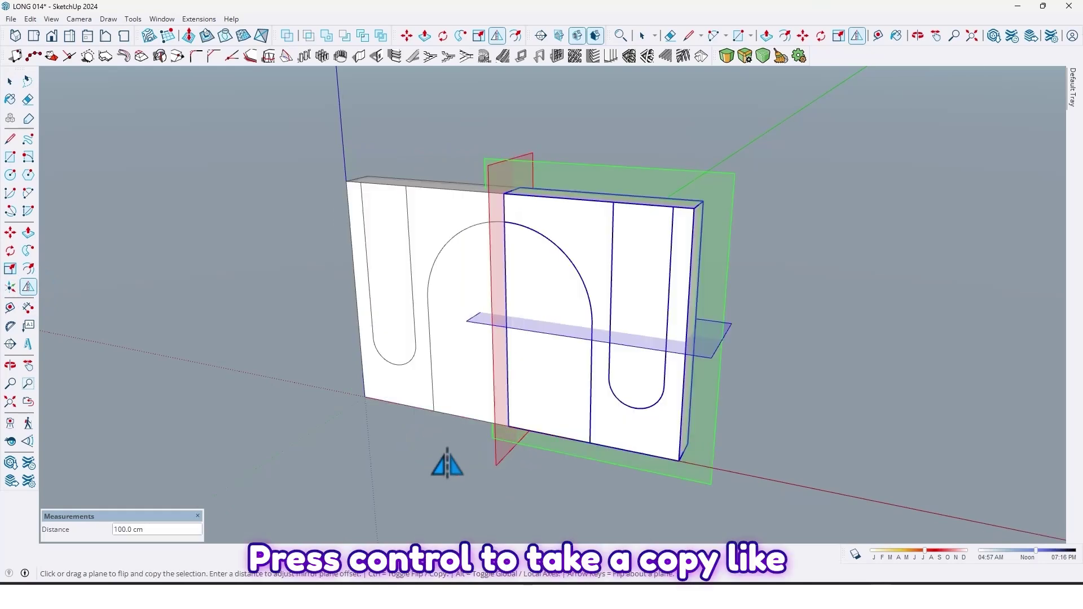
middle_drag(375, 452, 553, 383)
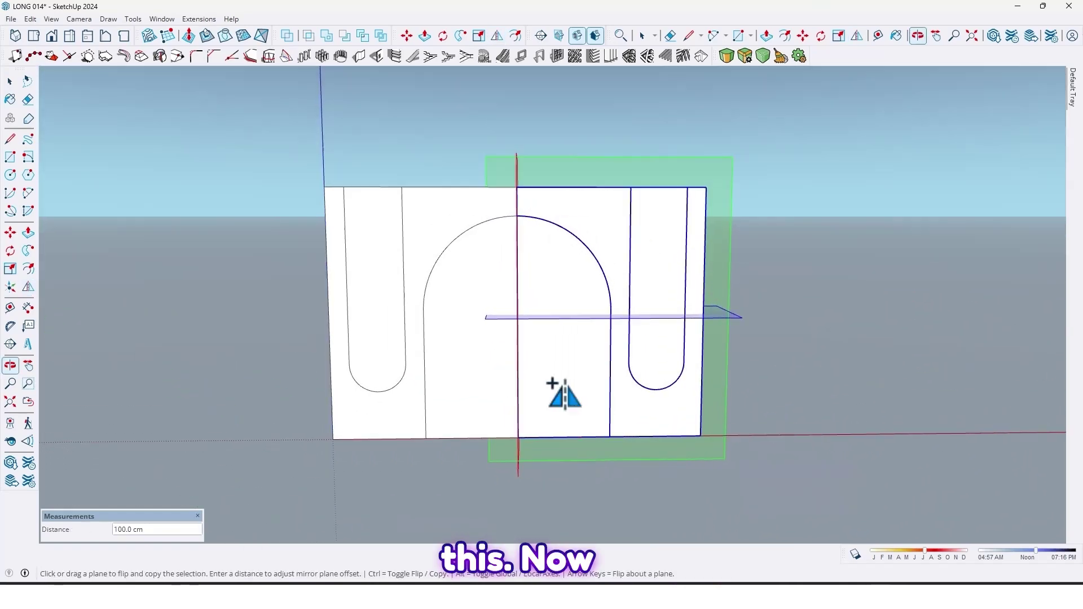
key(space)
- Open the original half component for editing and push its rounded side niche 25 cm inward
middle_drag(882, 390, 768, 403)
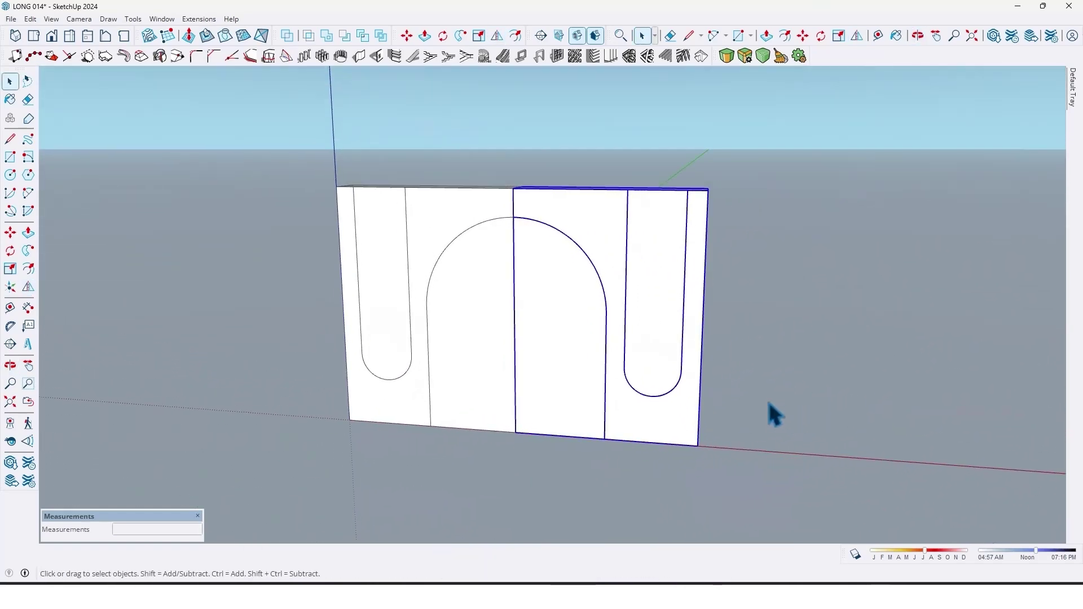
scroll(472, 282, up, 2)
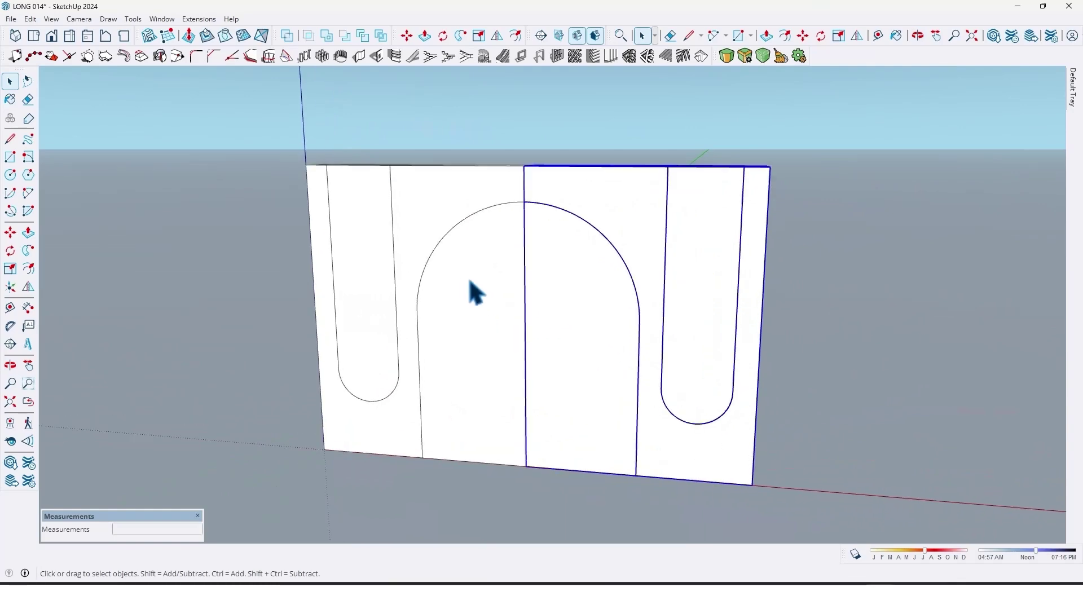
double_click(356, 293)
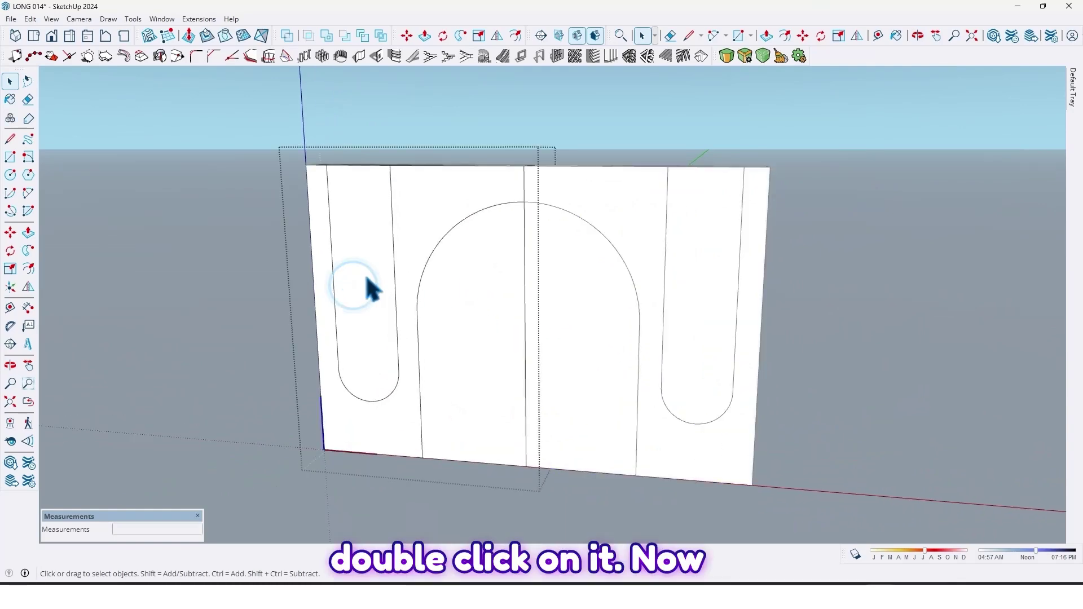
scroll(370, 287, up, 3)
scroll(372, 325, down, 1)
middle_drag(378, 327, 363, 350)
scroll(379, 342, up, 1)
key(p)
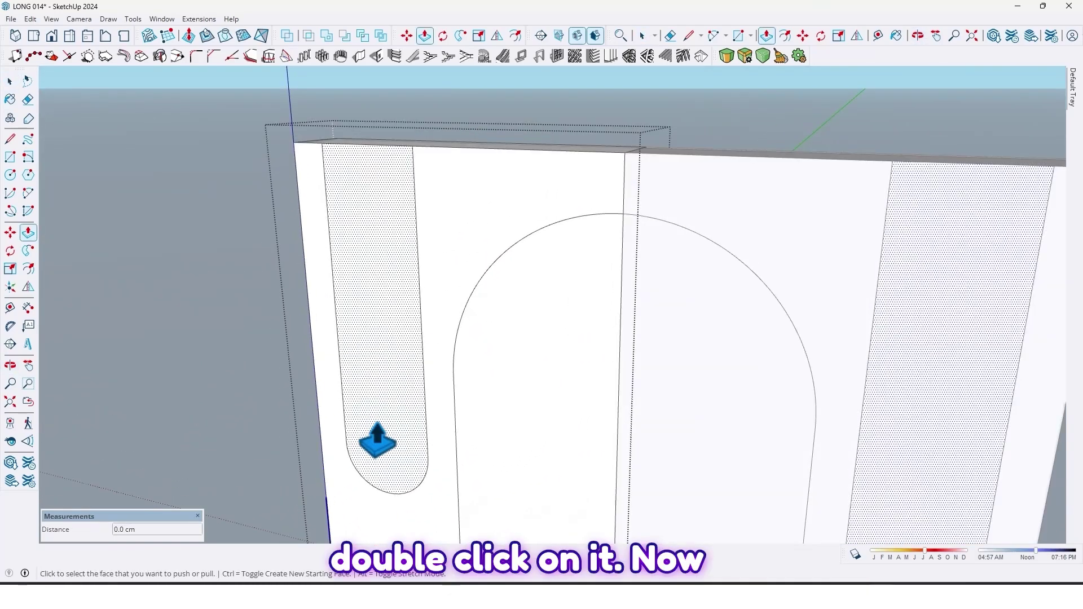
click(373, 339)
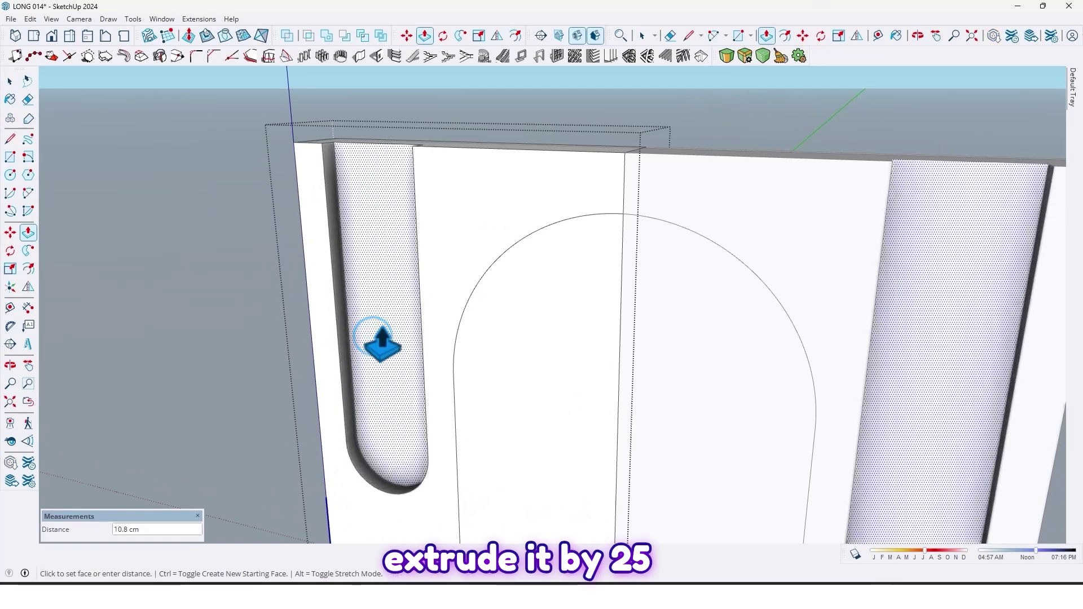
text(25)
key(Return)
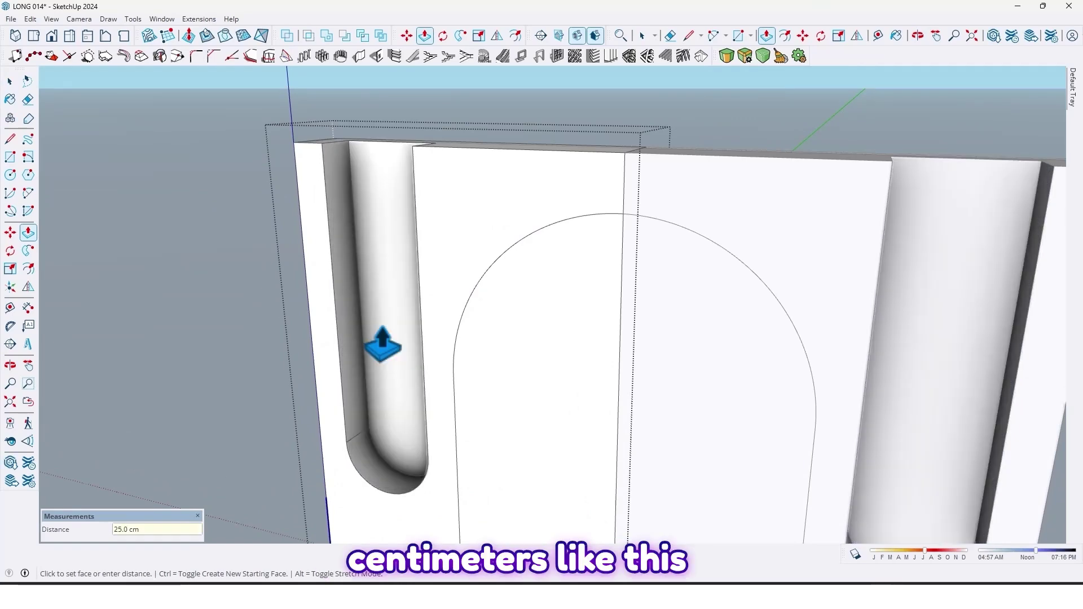
- Push the central arch face inward by the same 25 cm depth as the side niche
scroll(390, 361, down, 3)
middle_drag(416, 404, 508, 368)
scroll(491, 376, up, 3)
double_click(491, 375)
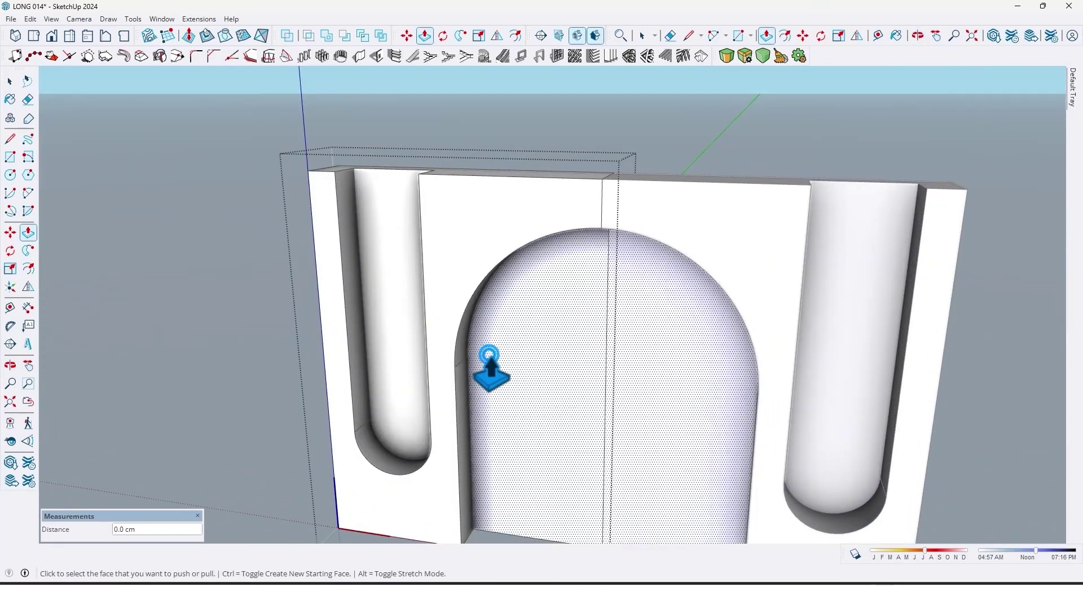
- Copy the bottom edge of the arch's recessed back face 15 cm upward
scroll(508, 416, down, 3)
middle_drag(508, 416, 461, 289)
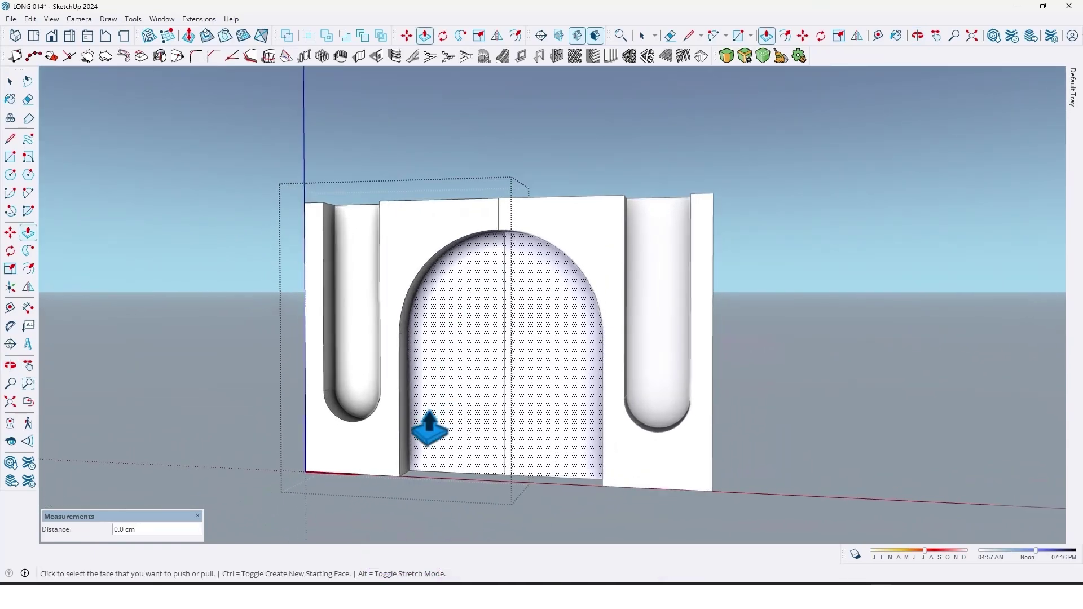
scroll(423, 460, up, 5)
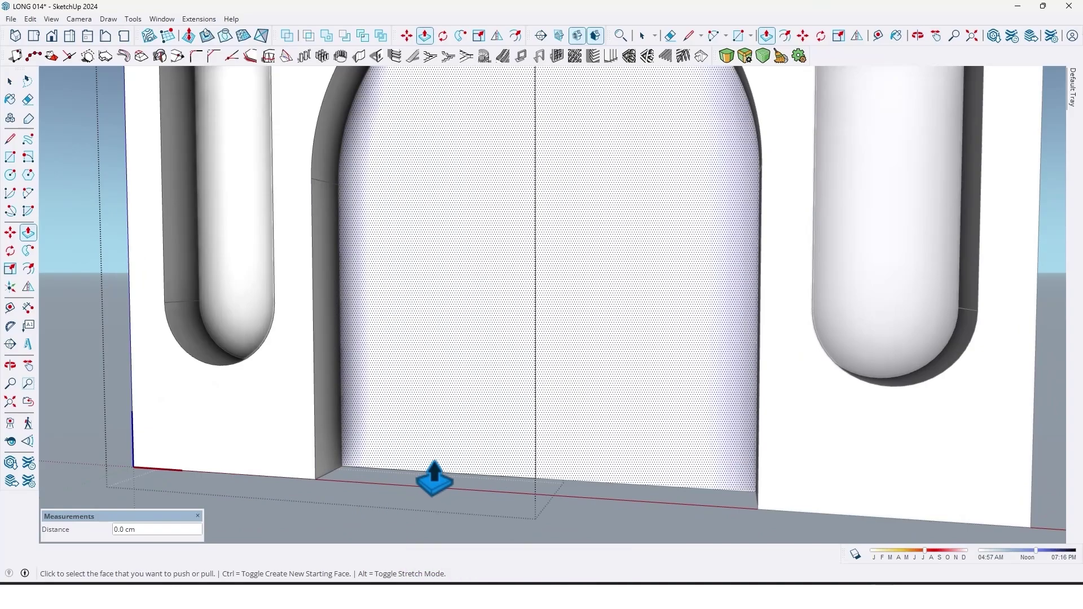
key(m)
click(411, 469)
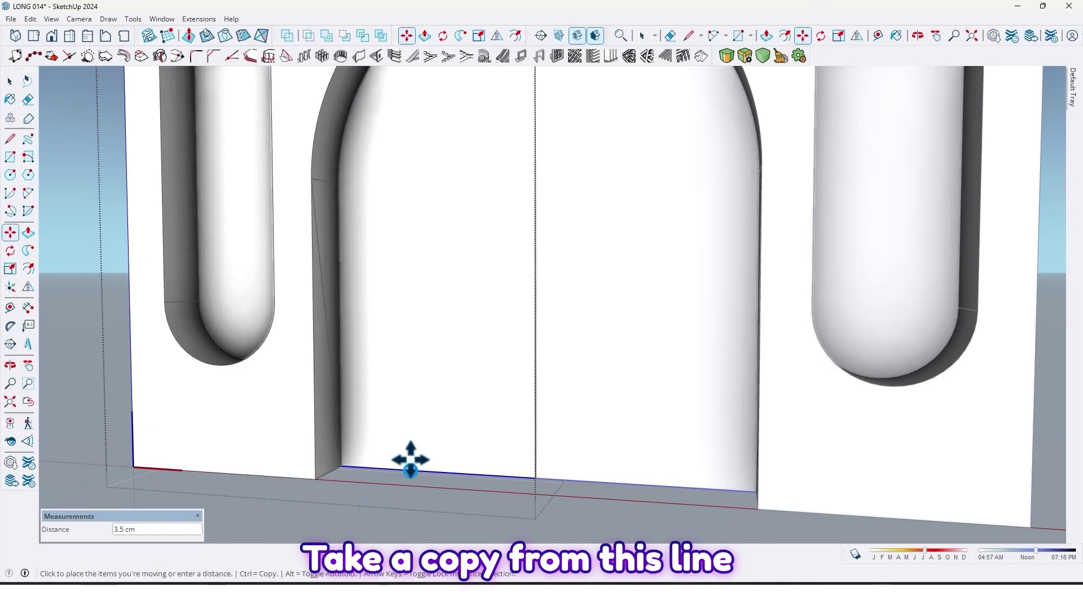
key(ctrl)
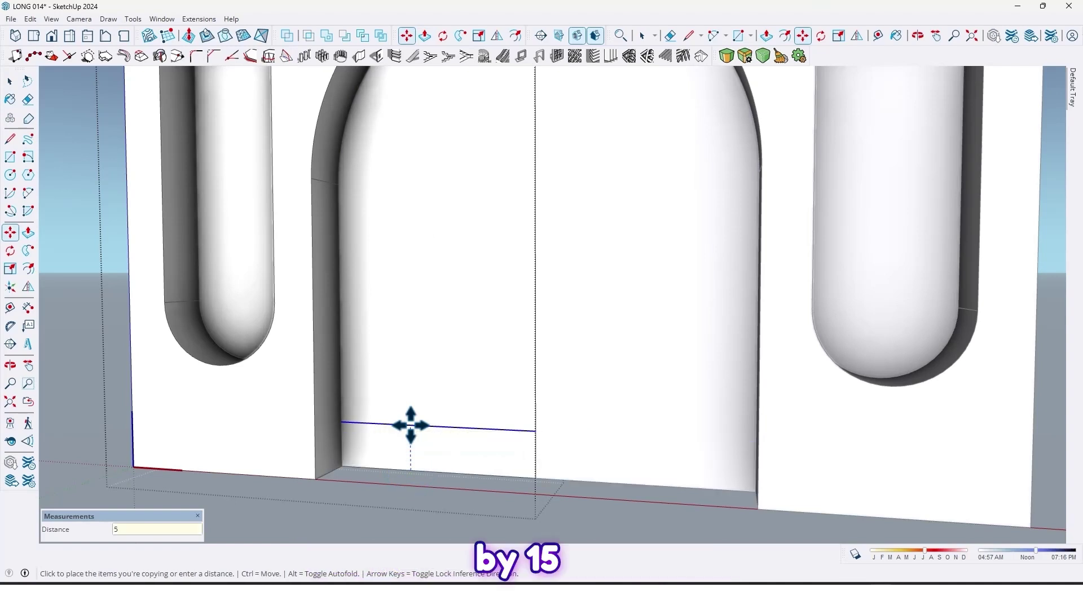
text(15)
key(Return)
- Pull the strip below the copied line 25 cm forward, flush with the wall's front face, as the arch base
middle_drag(411, 425, 378, 427)
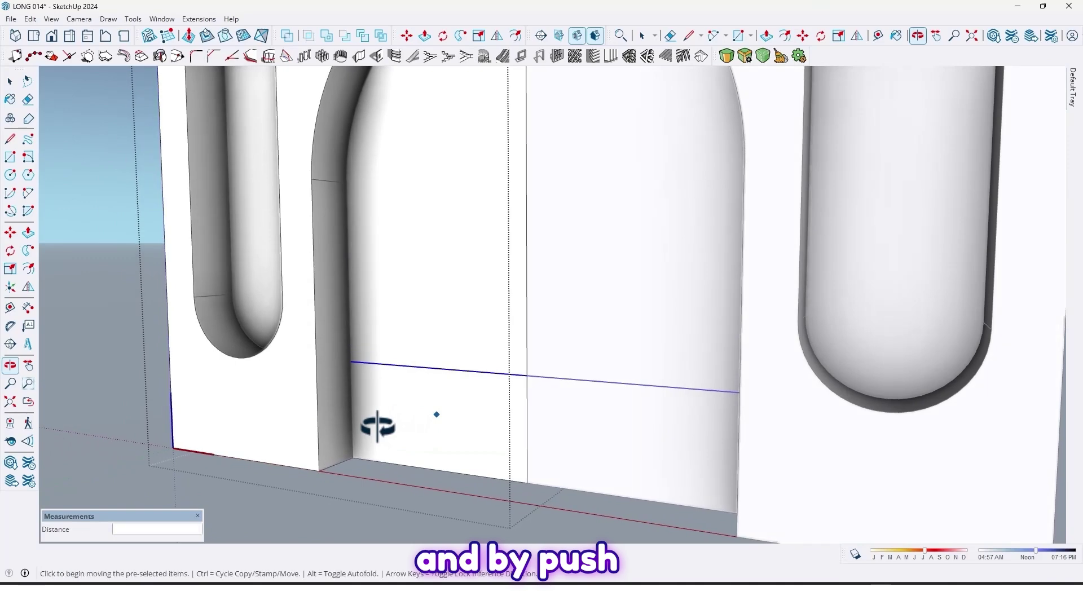
key(p)
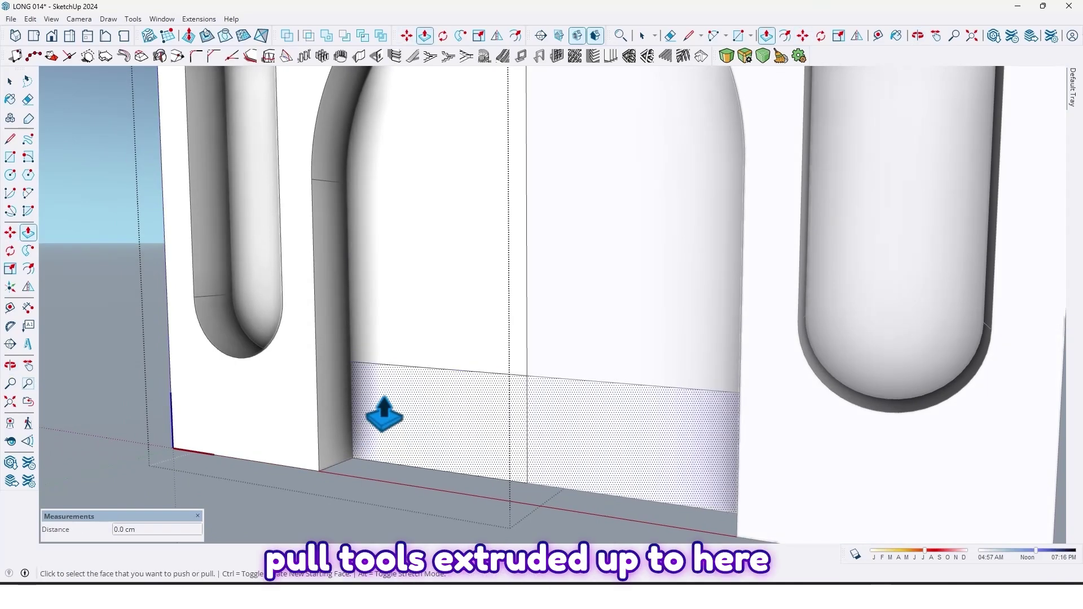
click(383, 416)
click(316, 363)
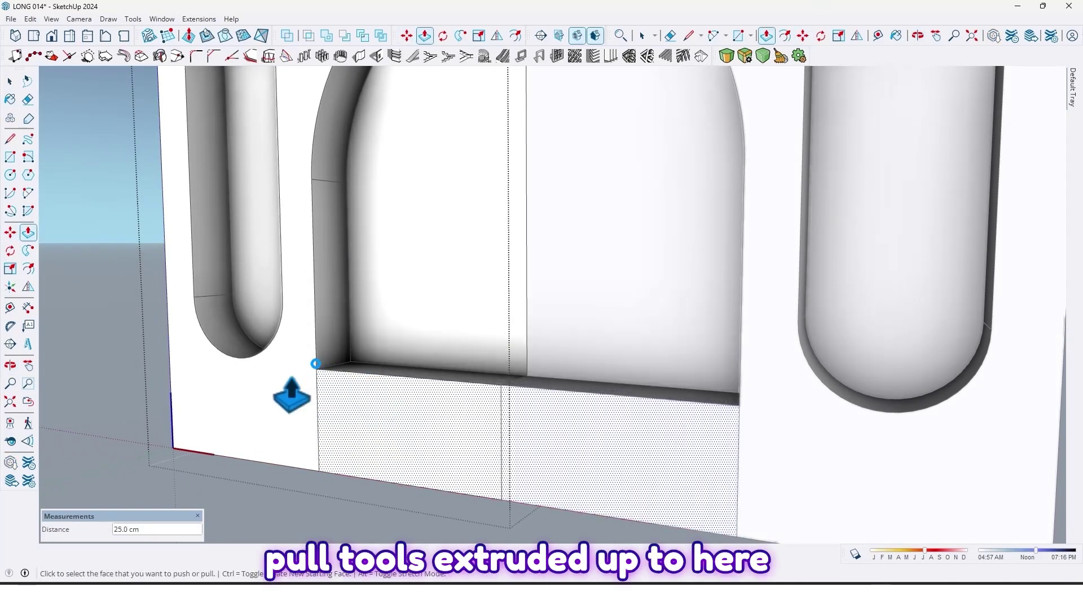
- Copy the bottom edge of the arch base's front face 6 cm upward to form a plinth strip
mouse_move(290, 378)
middle_down()
mouse_move(440, 401)
mouse_move(534, 401)
mouse_move(295, 387)
mouse_move(393, 476)
middle_up()
scroll(534, 401, down, 3)
scroll(491, 443, up, 5)
middle_drag(491, 442, 450, 427)
scroll(370, 450, up, 2)
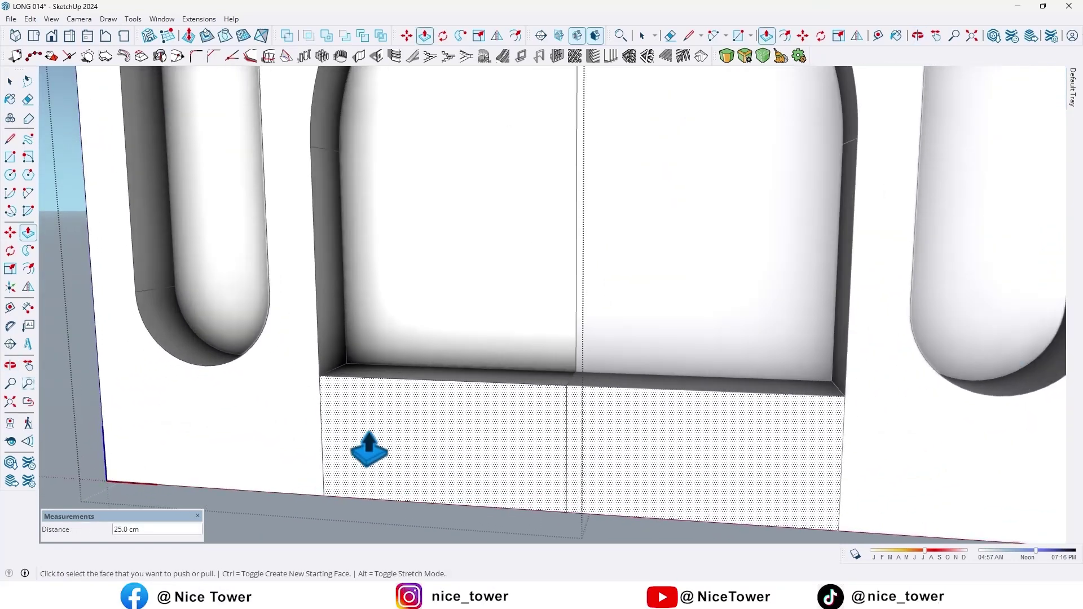
middle_drag(373, 425, 389, 420)
key(m)
click(360, 489)
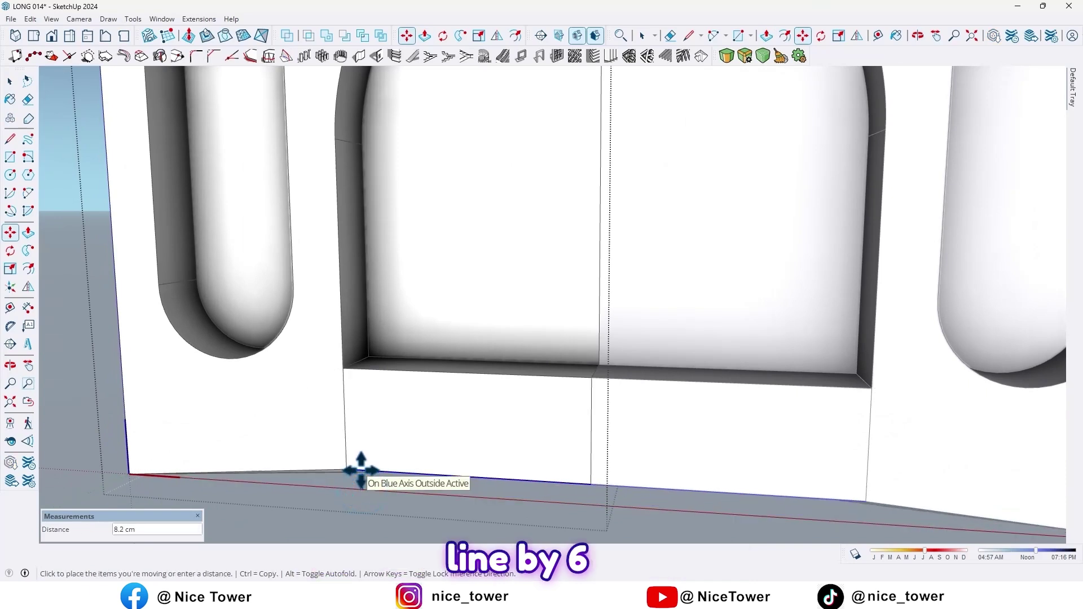
key(ctrl)
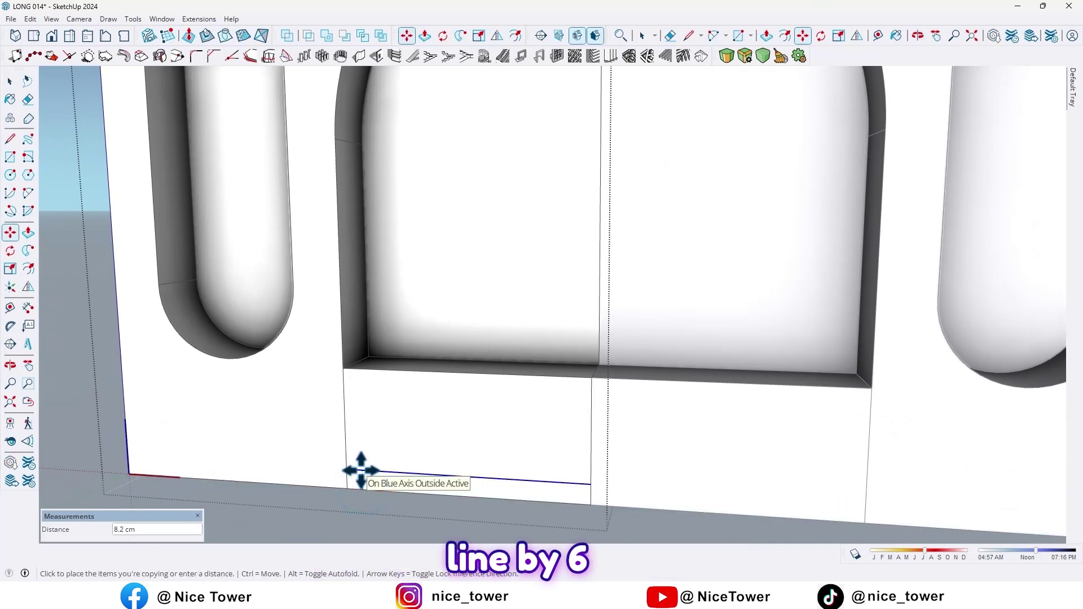
text(6)
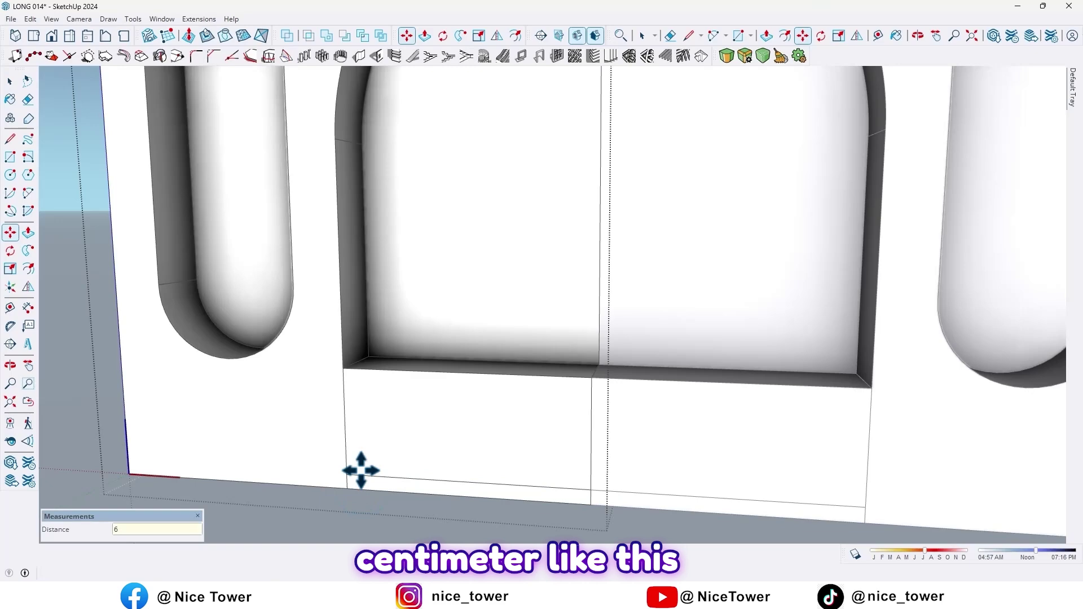
shift+middle_drag(394, 454, 385, 455)
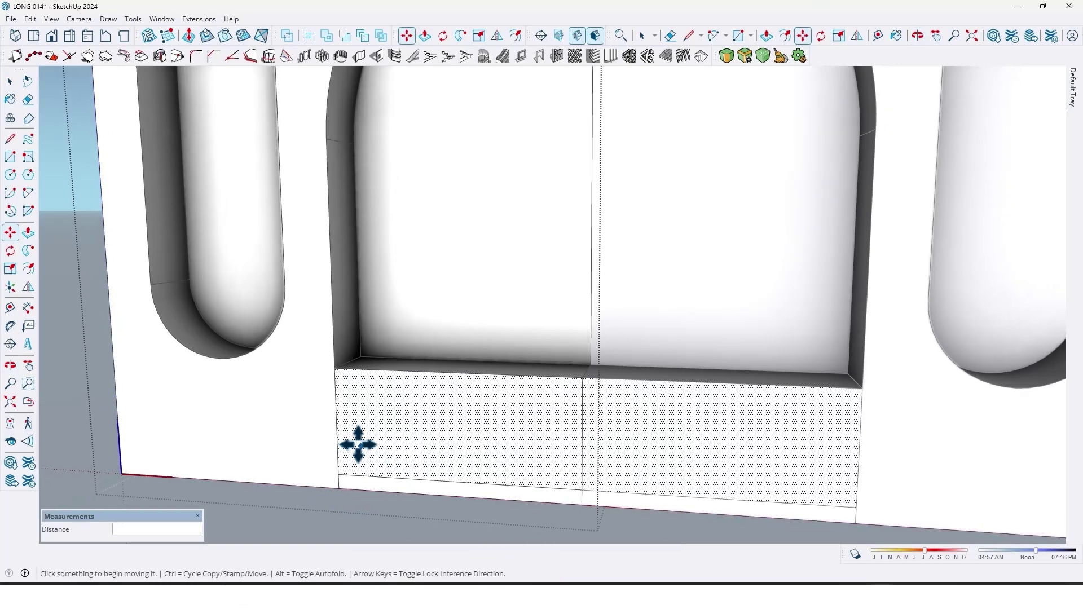
- Copy the base's outer vertical edge to the wall unit's centre line, dividing the span into three equal door panels
key(Escape)
key(ctrl)
click(338, 433)
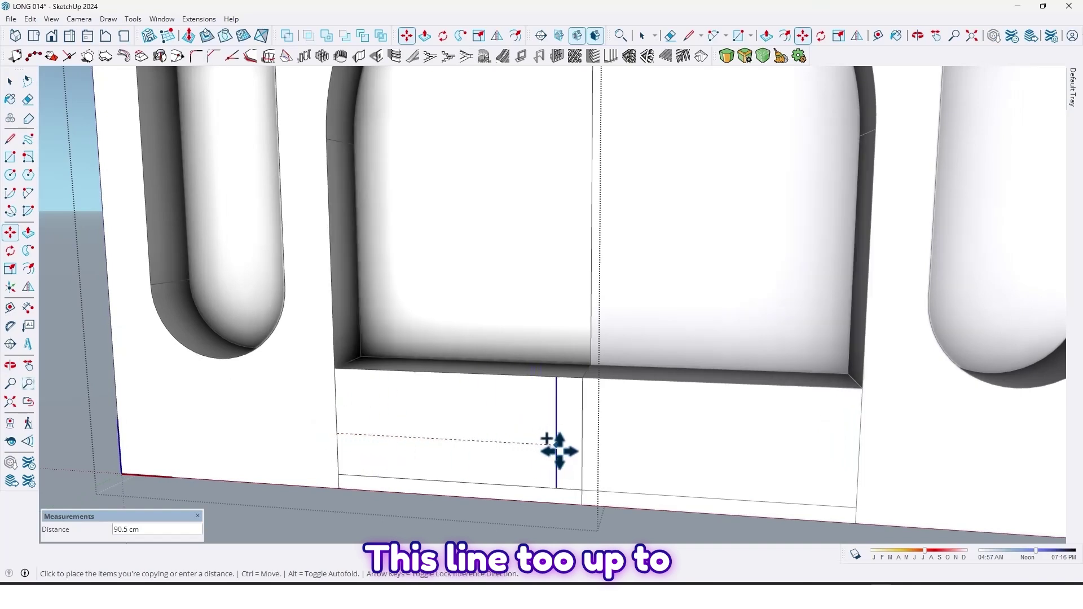
click(580, 451)
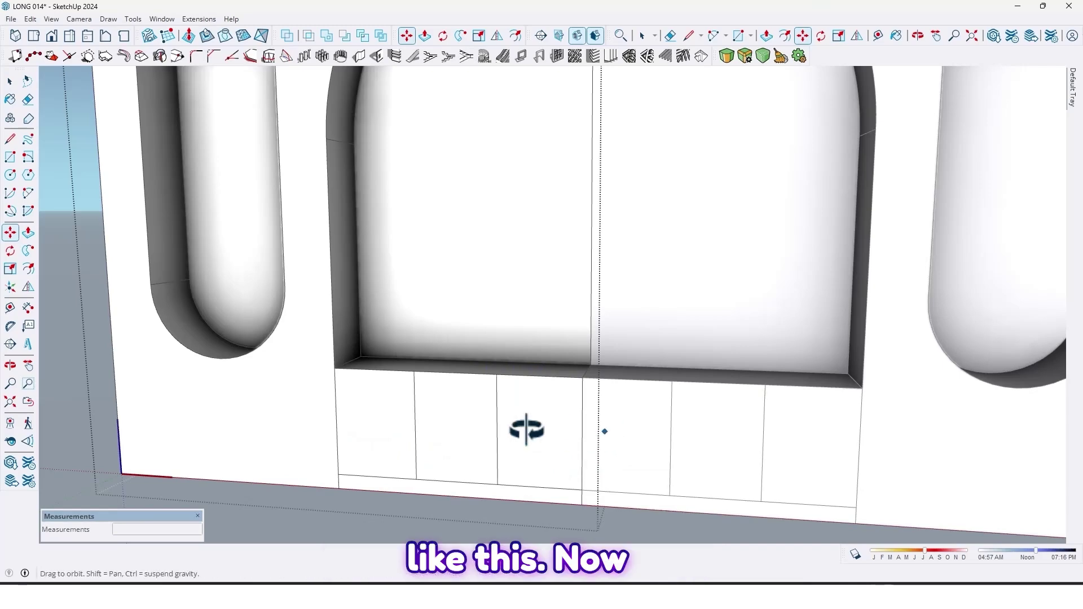
- Offset the outline of the outermost door panel in the arch base 0.2 cm inward
mouse_move(527, 430)
middle_down()
mouse_move(597, 430)
mouse_move(505, 432)
middle_up()
scroll(344, 460, up, 2)
shift+middle_drag(370, 452, 330, 440)
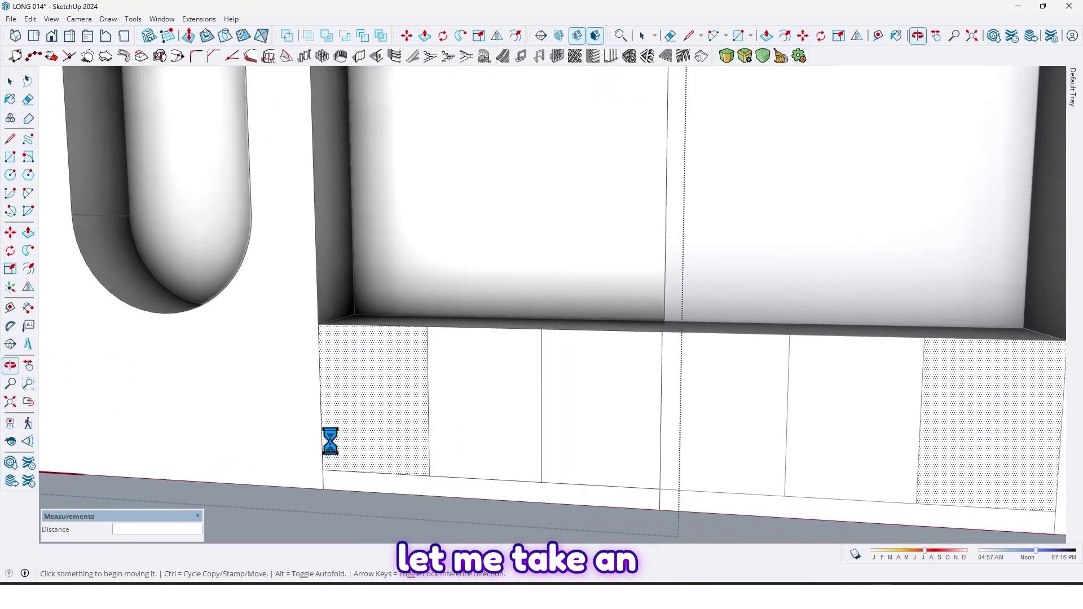
scroll(345, 421, up, 3)
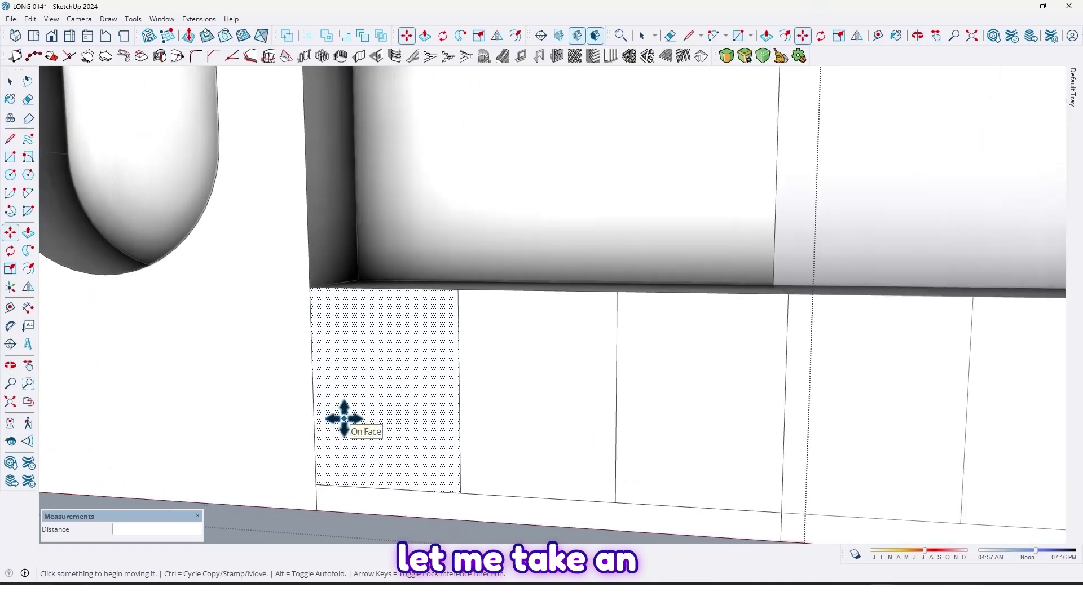
key(f)
click(330, 394)
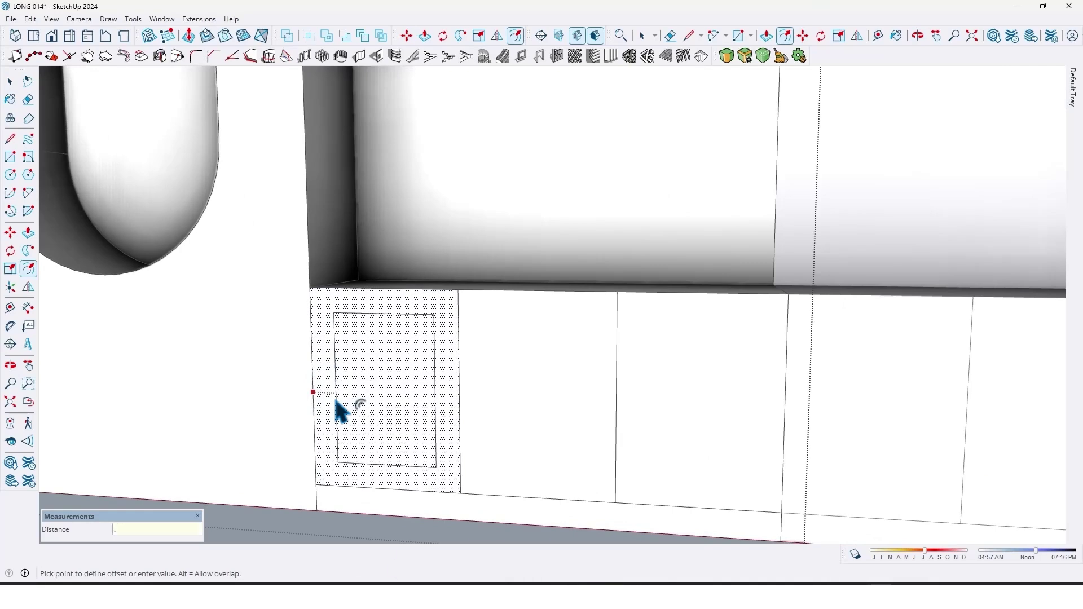
key(Return)
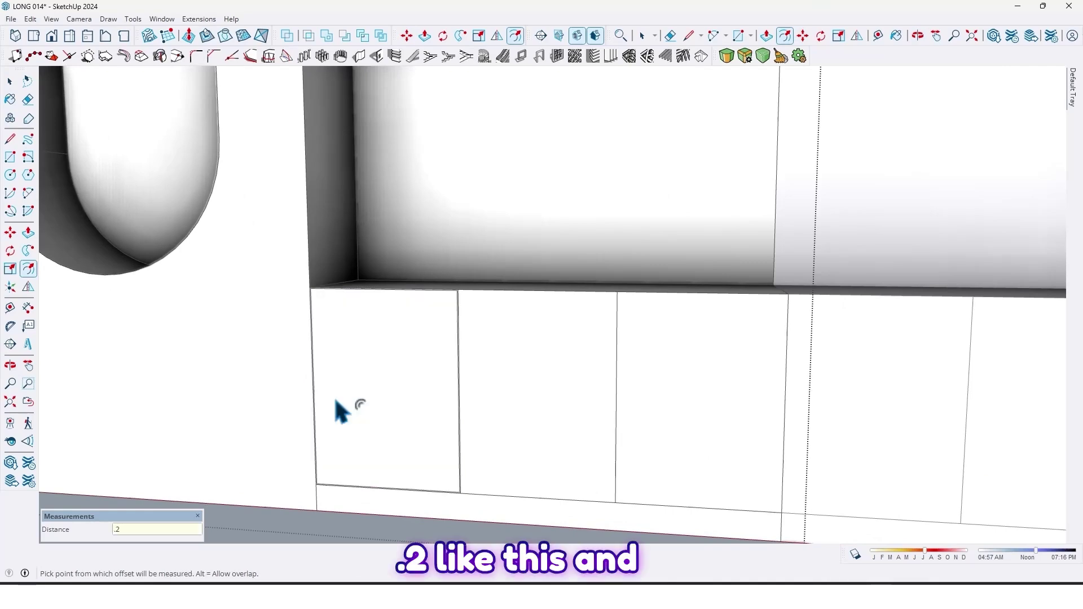
- Repeat the 0.2 cm inward offset on the other two door panels of the half component
middle_drag(507, 421, 399, 382)
double_click(399, 379)
middle_drag(310, 425, 393, 400)
- Extrude the outermost door panel of the arch base 1.6 cm outward
middle_drag(297, 427, 246, 461)
scroll(247, 461, up, 2)
shift+middle_drag(254, 406, 317, 455)
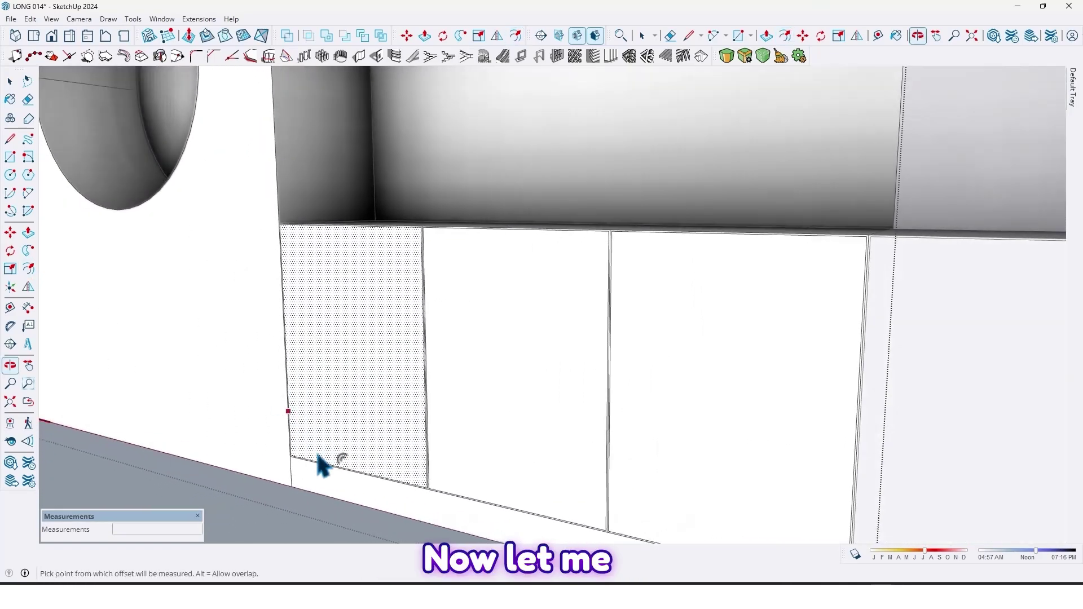
key(p)
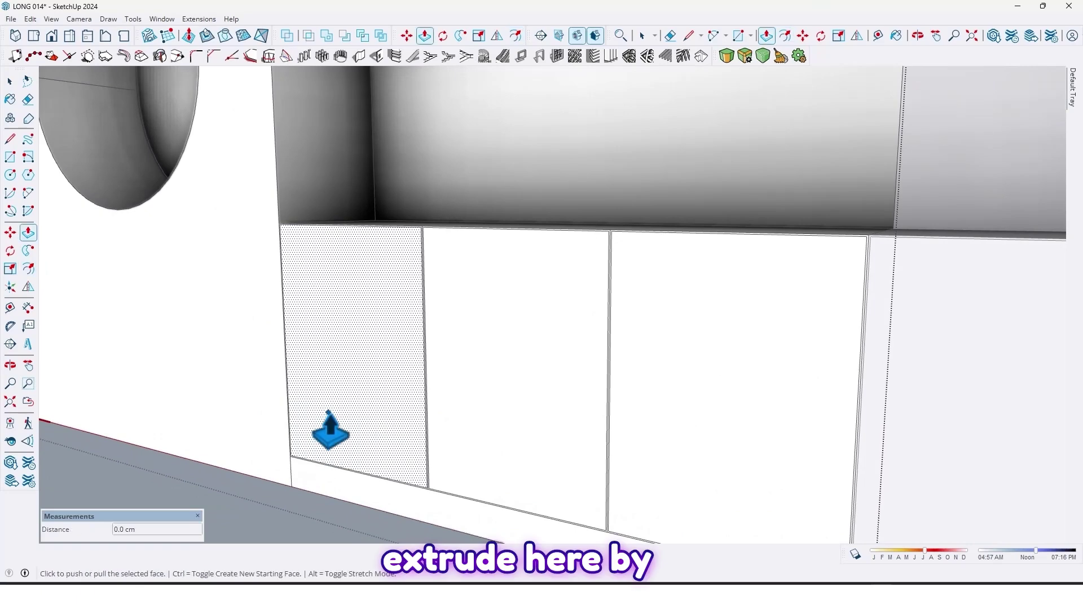
click(329, 414)
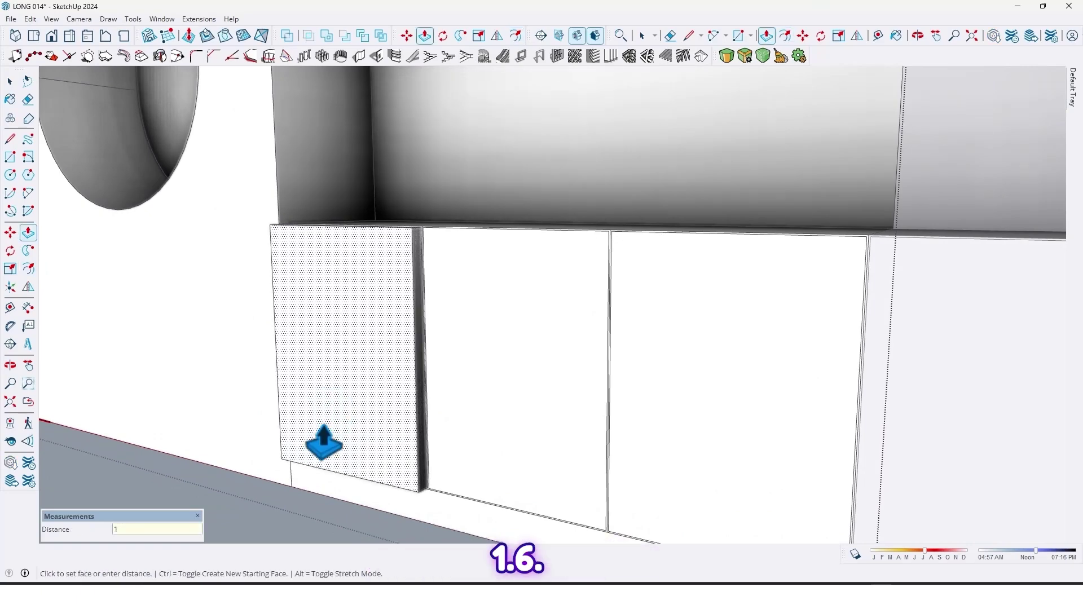
text(1.6)
key(Return)
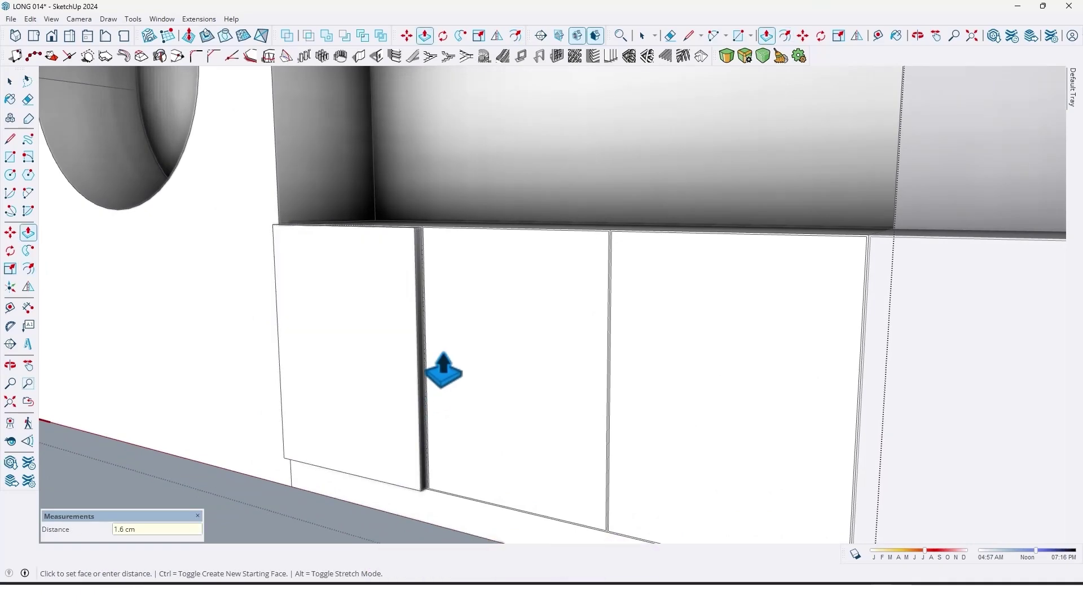
- Apply the same 1.6 cm extrusion to the remaining two door panels
mouse_move(455, 363)
middle_down()
mouse_move(455, 394)
mouse_move(387, 382)
mouse_move(632, 397)
mouse_move(633, 560)
mouse_move(570, 322)
mouse_move(513, 367)
mouse_move(487, 426)
mouse_move(684, 350)
mouse_move(503, 464)
mouse_move(442, 379)
middle_up()
double_click(446, 381)
click(452, 342)
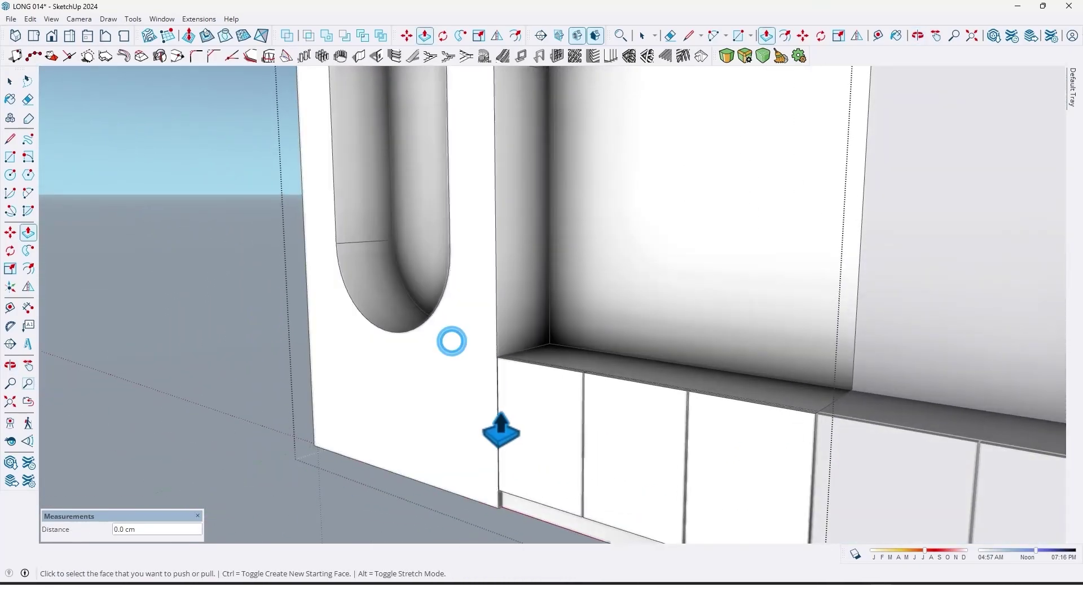
- Examine the base cabinet doors below the arch from several angles
scroll(464, 350, up, 5)
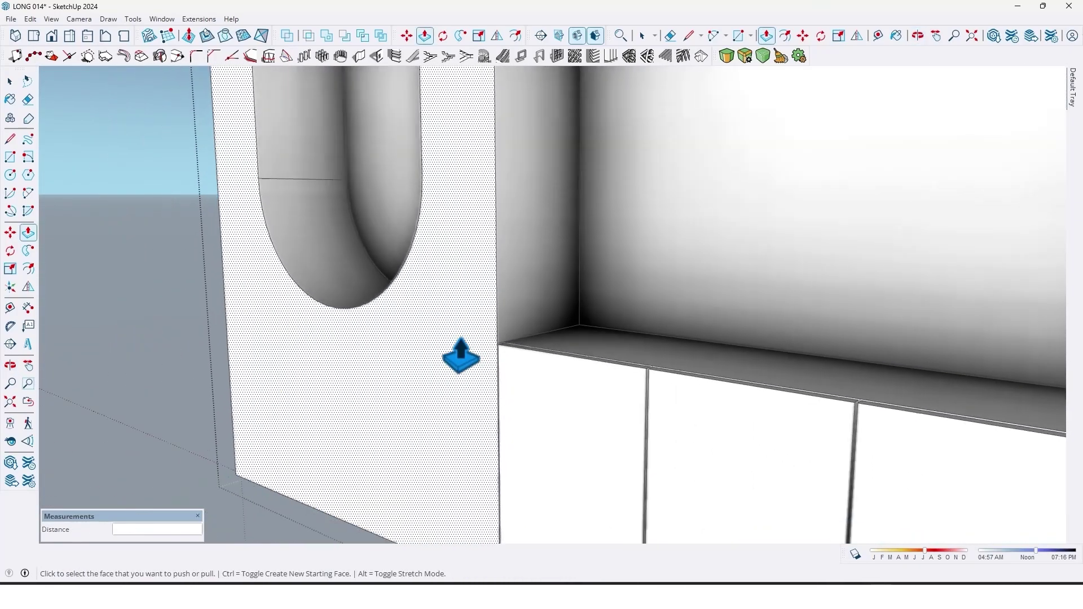
scroll(461, 356, down, 5)
middle_drag(455, 358, 496, 428)
scroll(496, 395, up, 8)
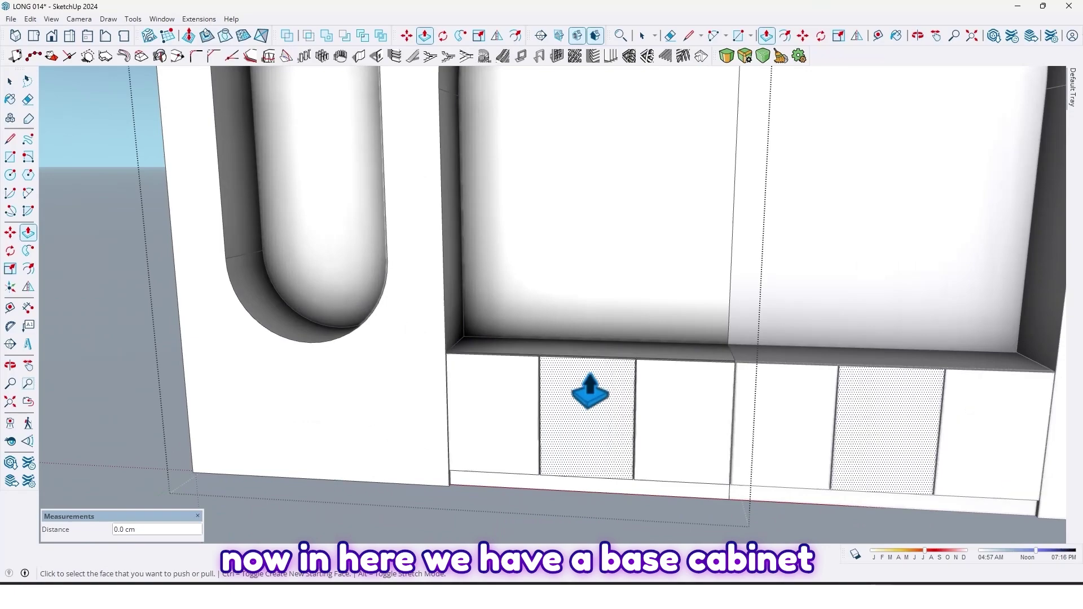
scroll(589, 392, down, 3)
mouse_move(597, 423)
middle_down()
mouse_move(722, 430)
mouse_move(634, 382)
mouse_move(583, 429)
middle_up()
scroll(584, 429, up, 3)
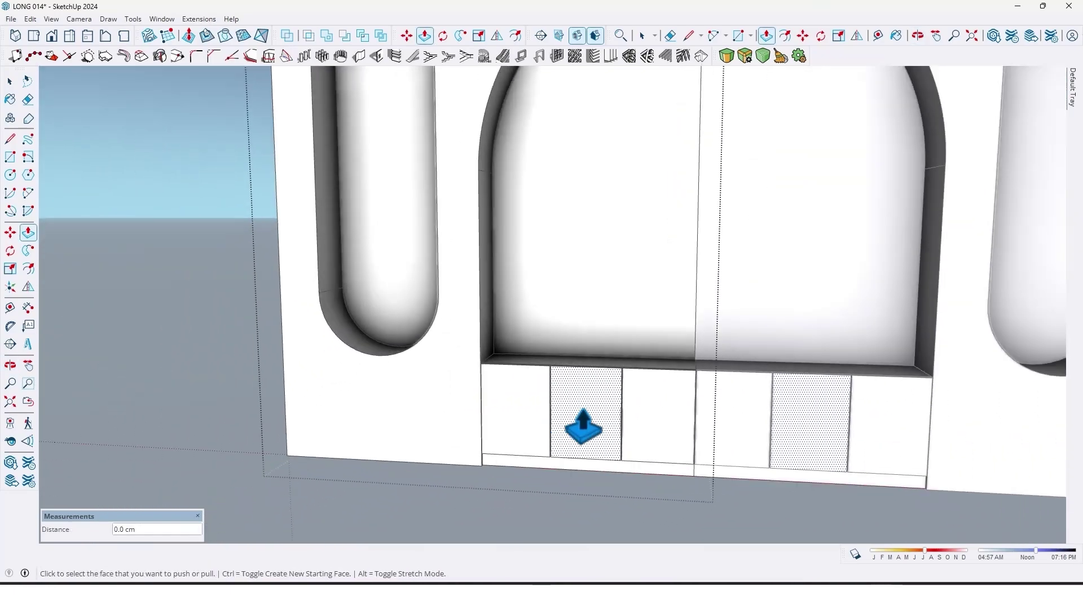
- Select the back face of the rounded side niche and copy it to the clipboard
scroll(584, 429, down, 3)
middle_drag(491, 411, 443, 479)
scroll(495, 481, up, 3)
scroll(443, 479, up, 5)
key(space)
click(405, 345)
scroll(404, 333, down, 3)
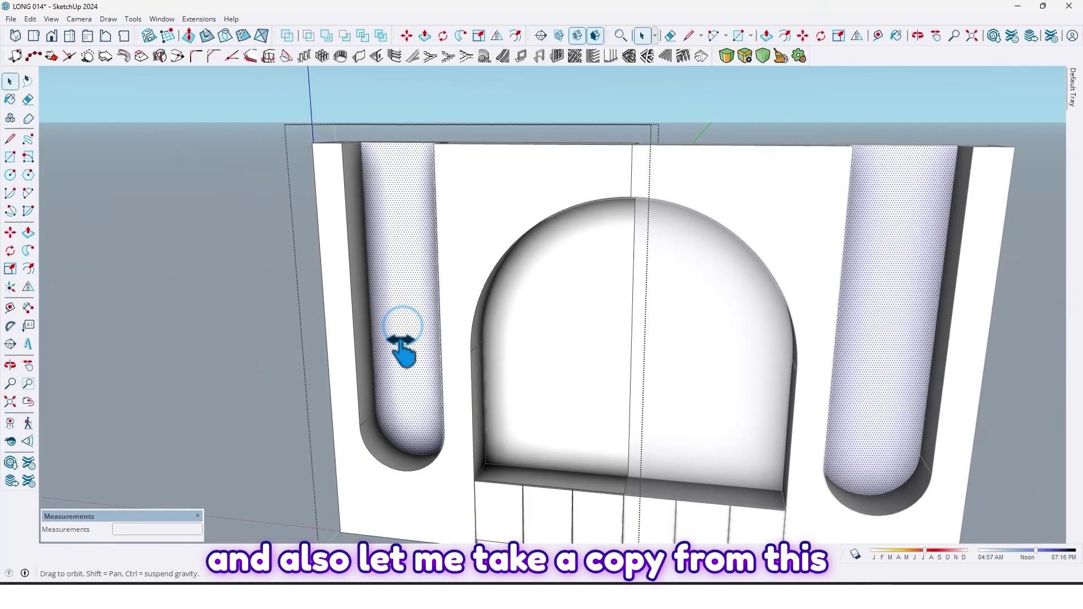
key(ctrl+c)
scroll(418, 366, up, 2)
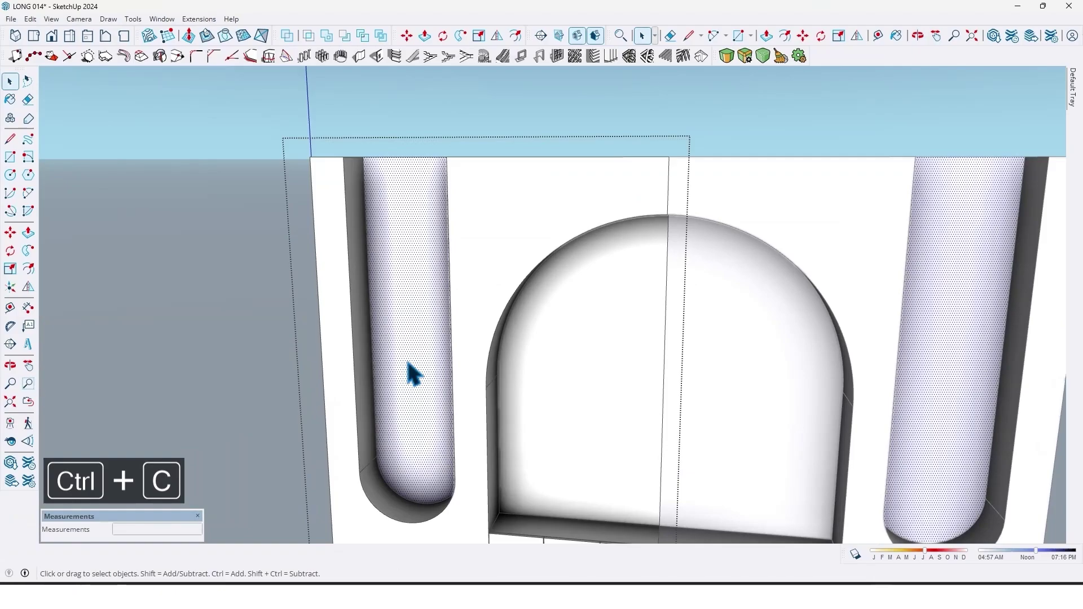
- Clear the selection, select all geometry inside the half component and make it a group
click(228, 223)
scroll(228, 223, down, 3)
middle_drag(363, 331, 348, 296)
scroll(336, 328, up, 3)
key(ctrl+a)
right_click(347, 300)
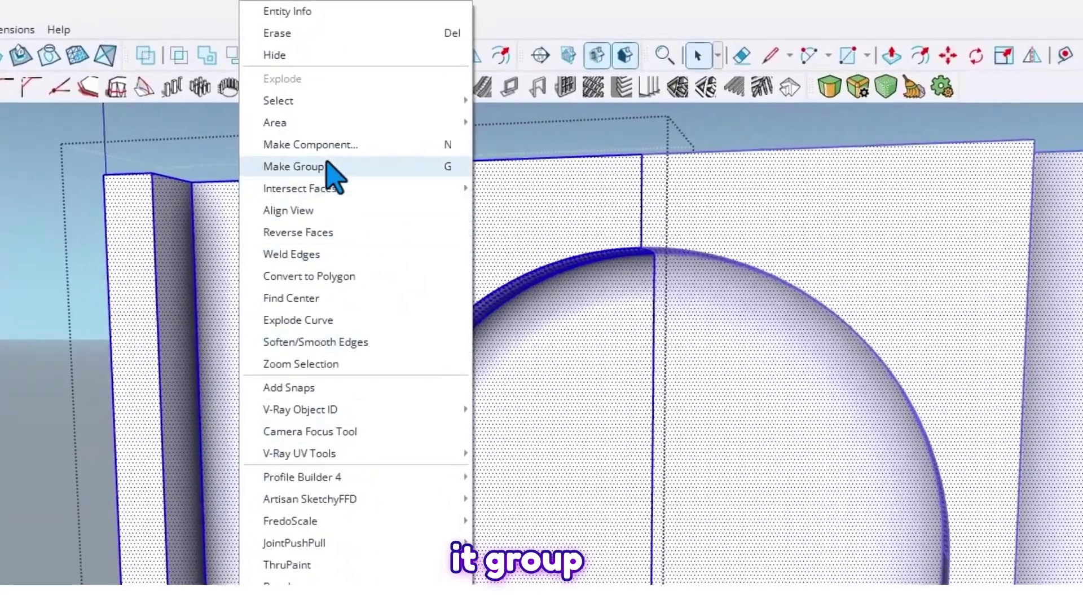
click(328, 167)
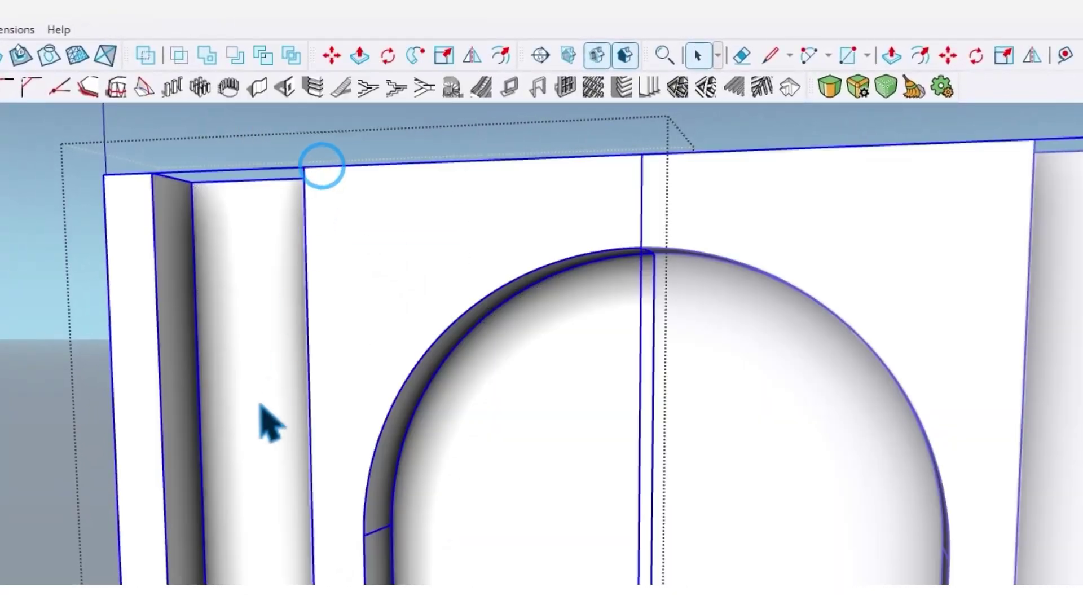
middle_drag(280, 410, 300, 387)
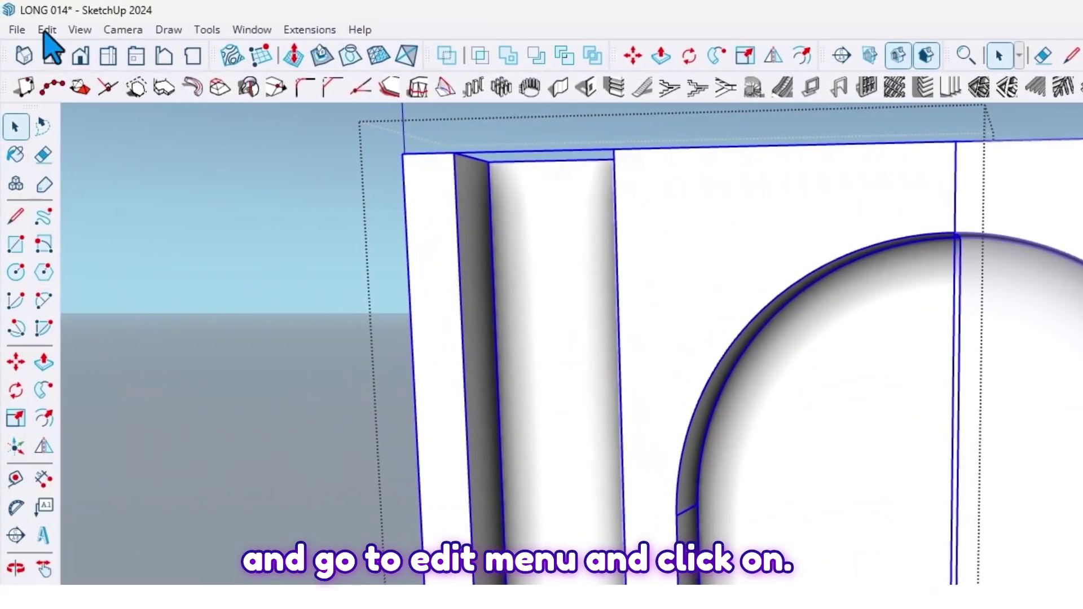
- Paste the copied niche back face in place inside the half component
click(45, 31)
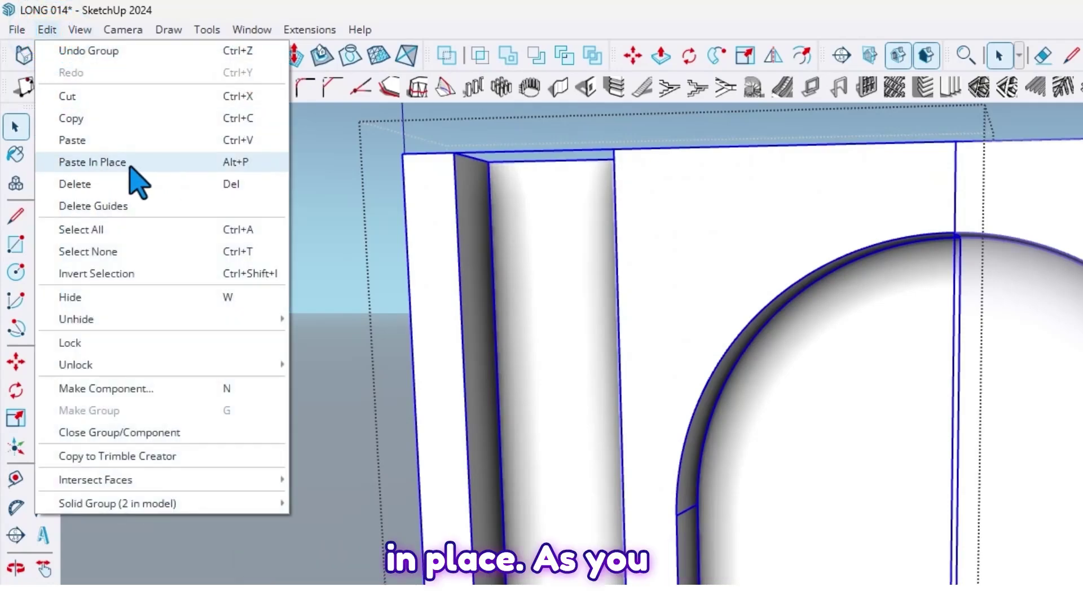
click(130, 163)
mouse_move(485, 282)
middle_down()
mouse_move(612, 575)
mouse_move(500, 553)
middle_up()
scroll(500, 419, down, 1)
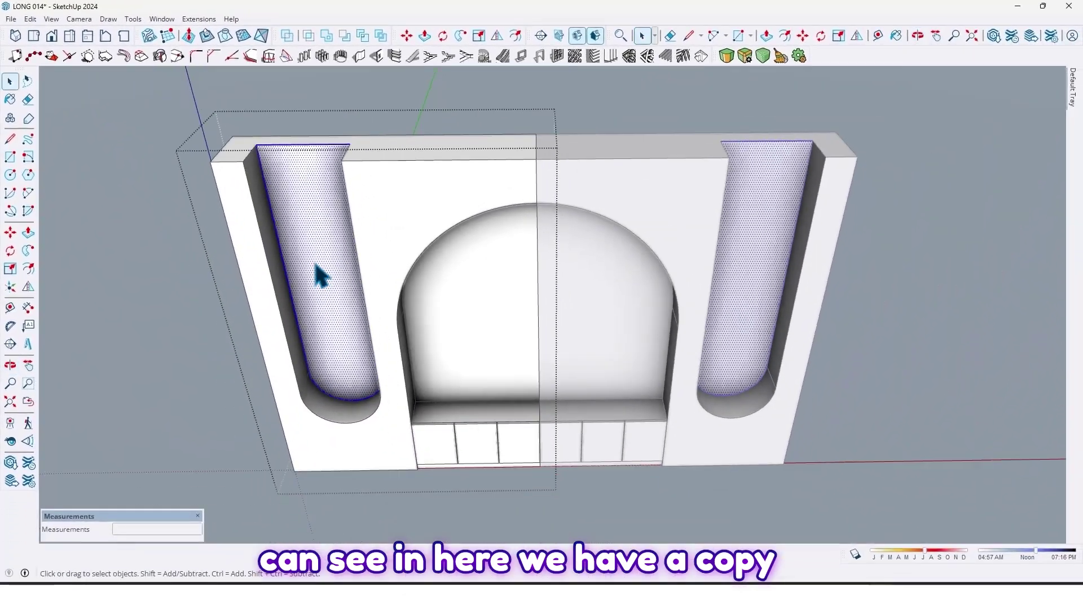
- Try moving the pasted niche face out of its recess by the top corner, and put it back in place
middle_drag(315, 265, 283, 375)
scroll(399, 135, up, 2)
middle_drag(399, 136, 466, 246)
scroll(474, 240, up, 2)
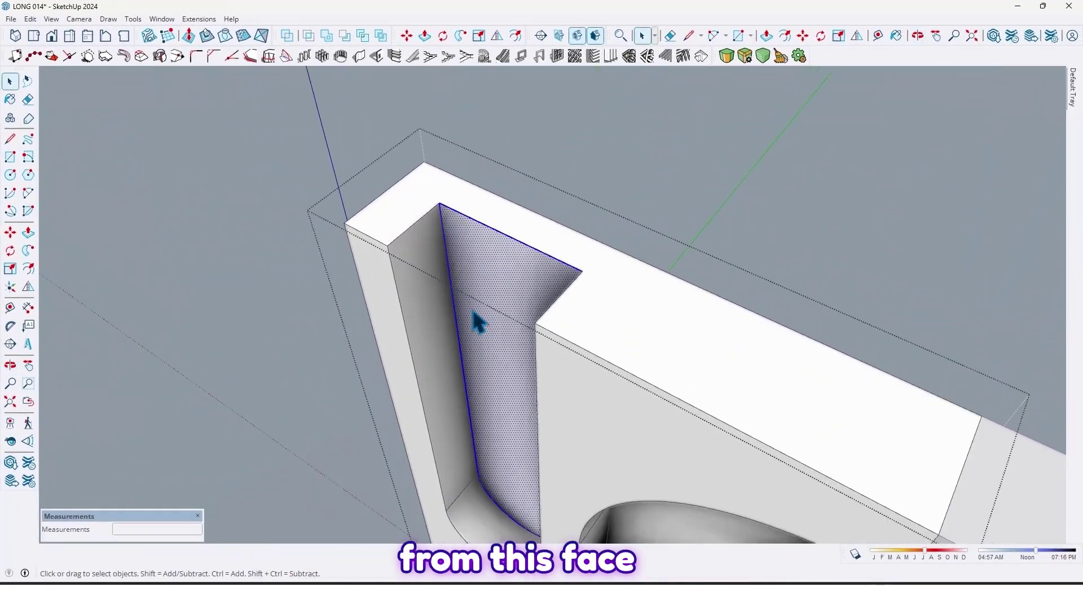
key(m)
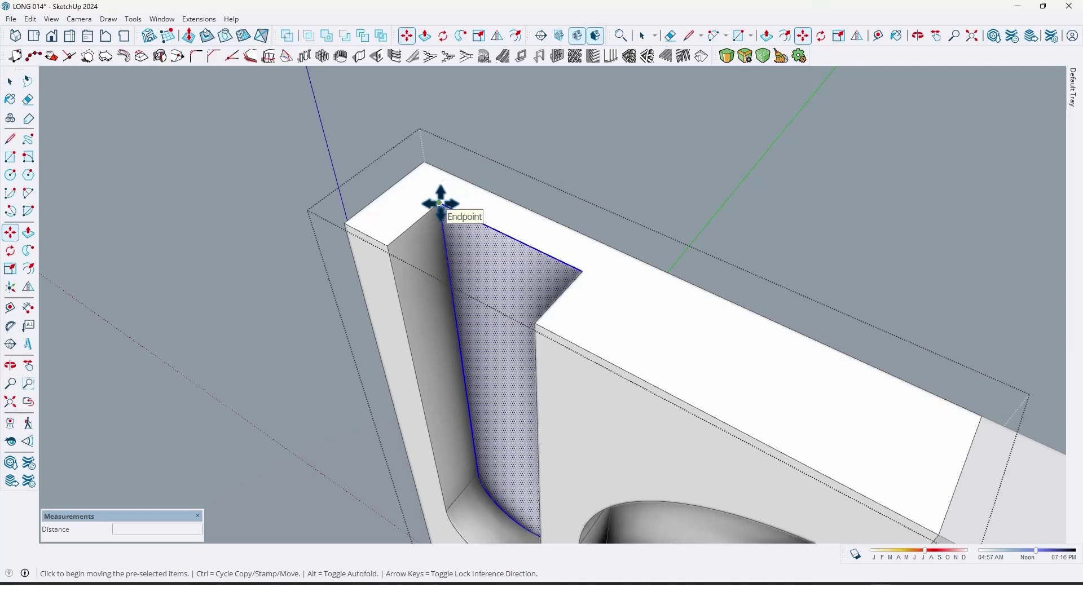
click(440, 203)
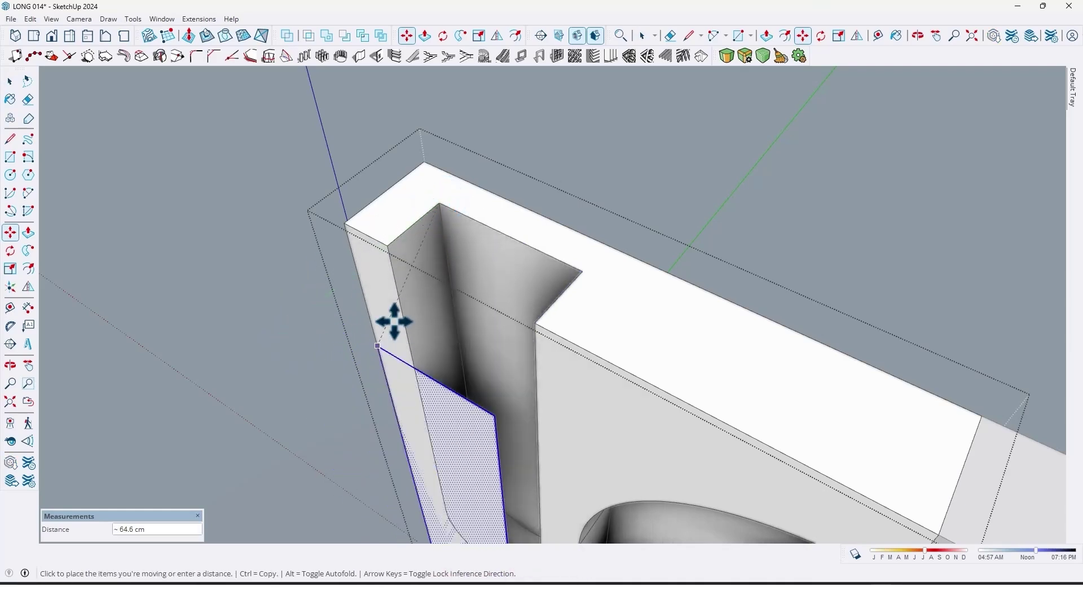
click(476, 336)
click(435, 207)
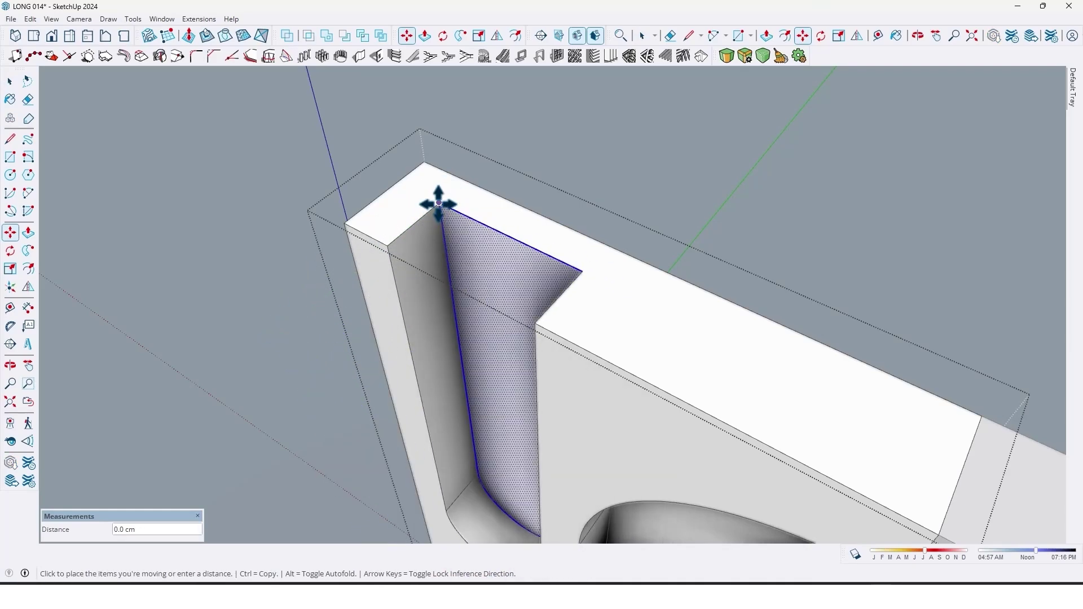
- Open the Create Vertical Louvres settings for the selected back face of the side niche
middle_drag(358, 336, 589, 257)
scroll(588, 256, down, 2)
shift+middle_drag(561, 372, 414, 310)
scroll(399, 331, up, 3)
shift+middle_drag(460, 383, 431, 409)
scroll(423, 398, down, 2)
mouse_move(447, 357)
shift+middle_down()
mouse_move(457, 365)
mouse_move(443, 354)
shift+middle_up()
scroll(457, 364, up, 2)
scroll(443, 364, down, 3)
key(m)
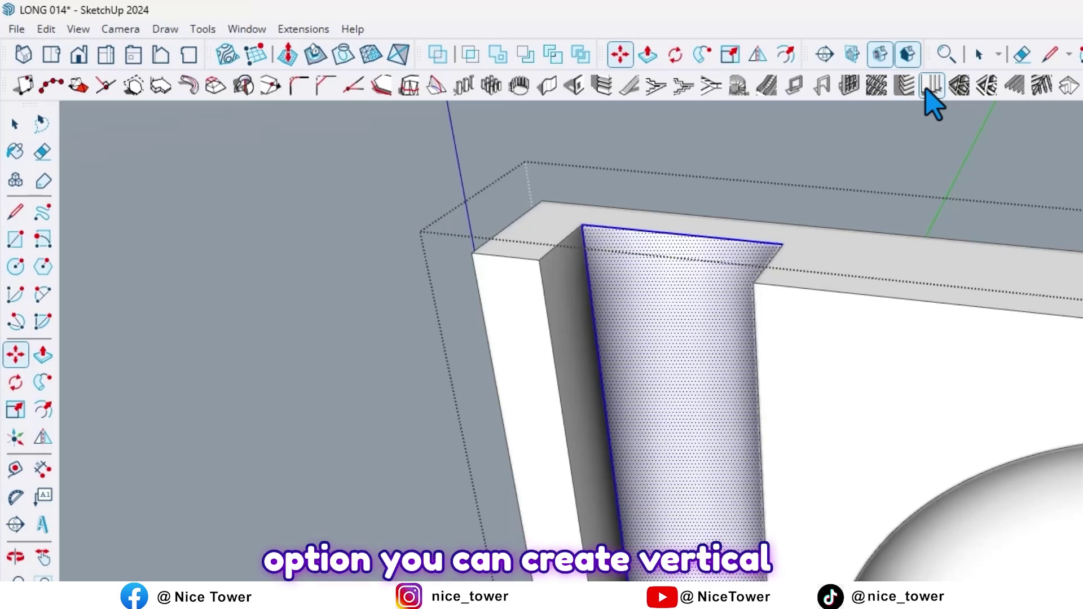
click(930, 87)
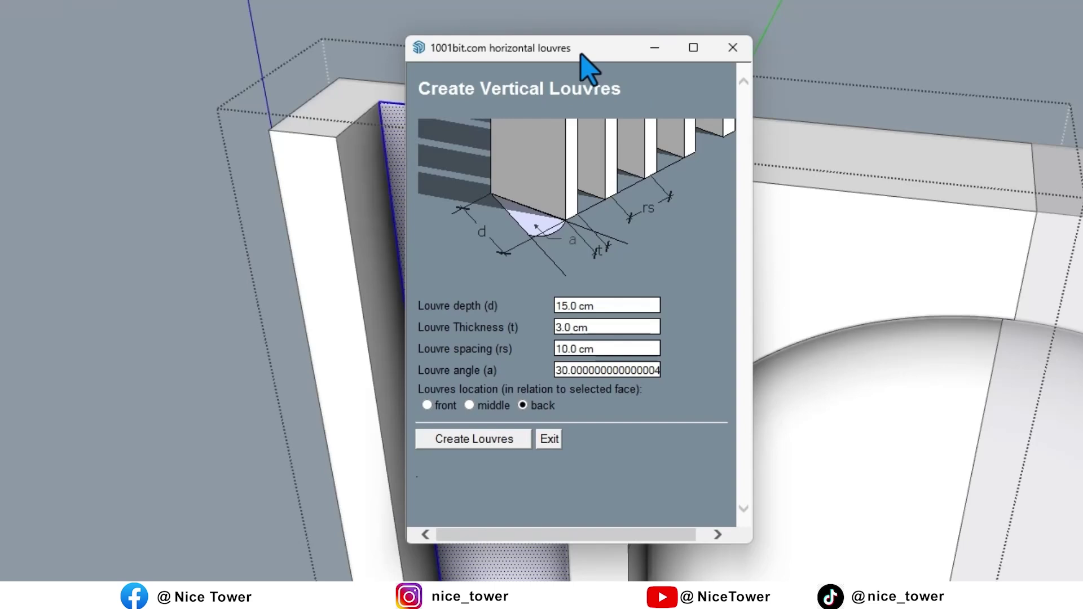
drag(581, 54, 899, 45)
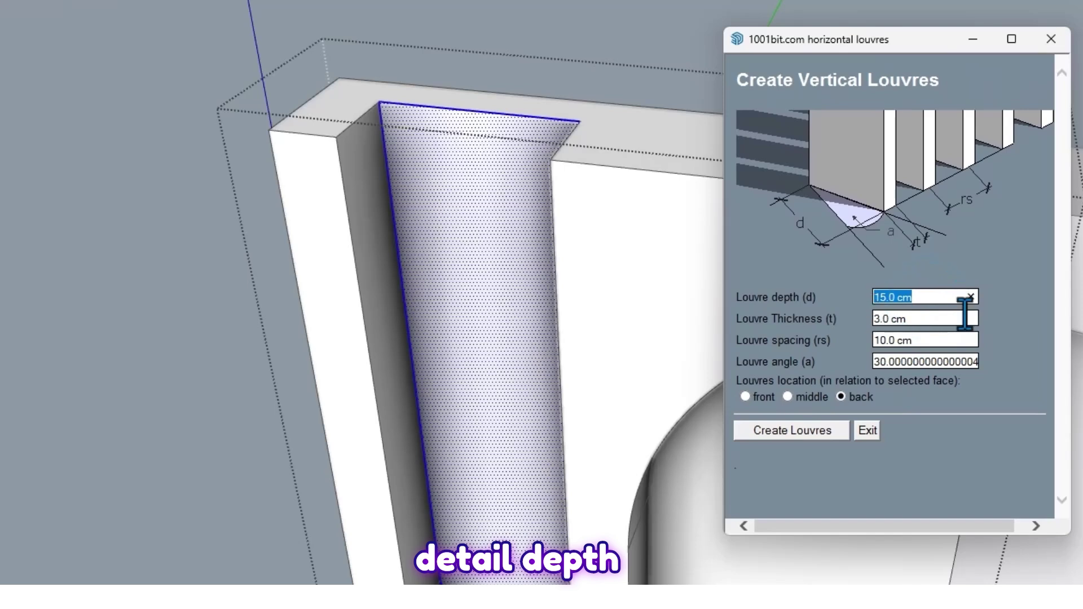
- Create louvres on the niche back face with depth 1.6 cm, thickness 4 cm, spacing 5 cm, angle 0 and location front
text(1.6)
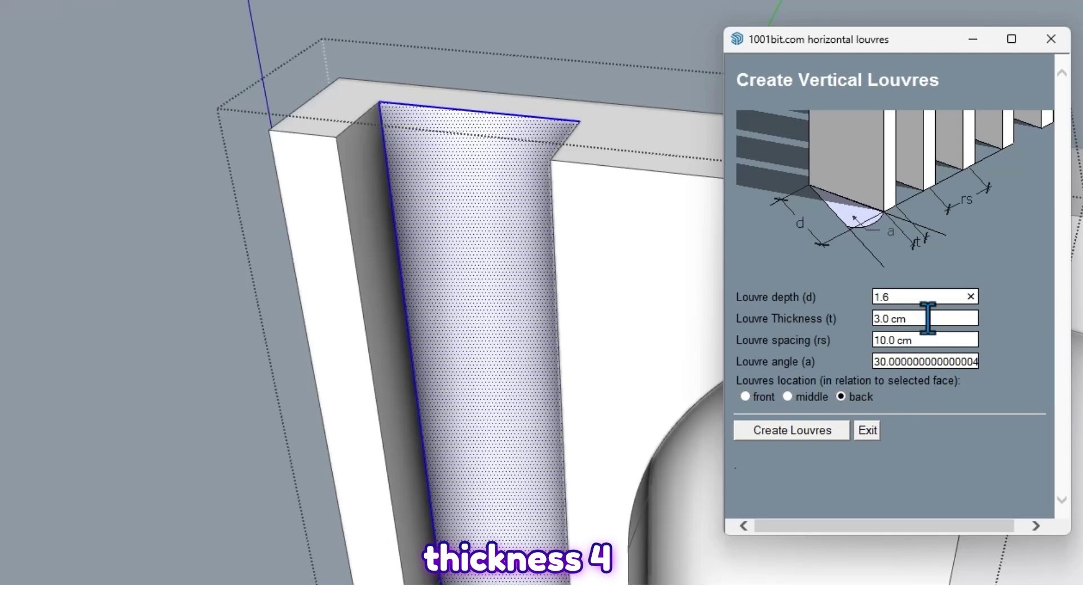
text(4)
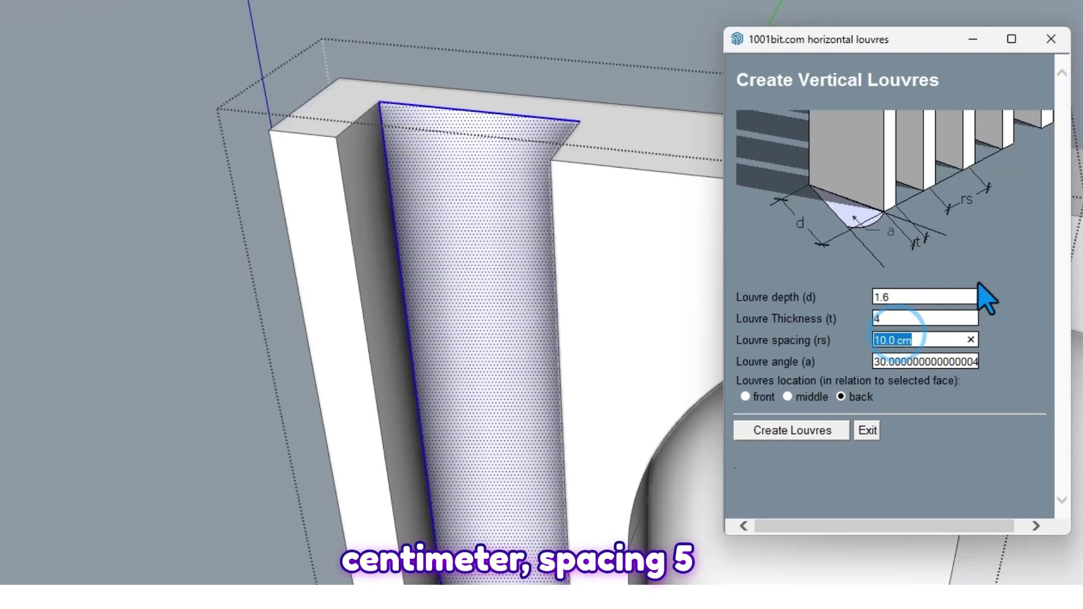
text(5)
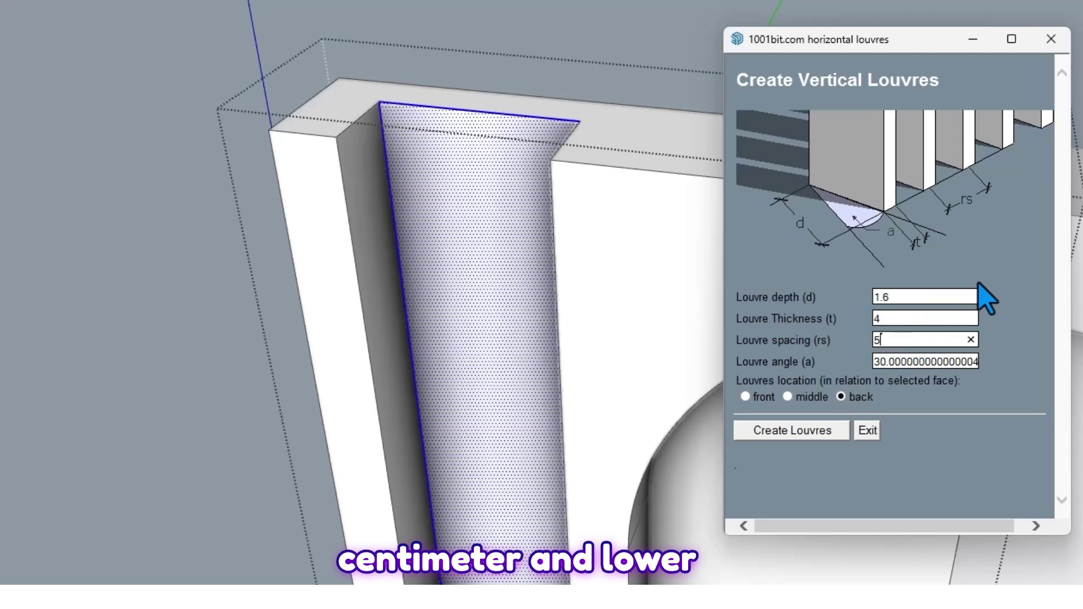
click(898, 362)
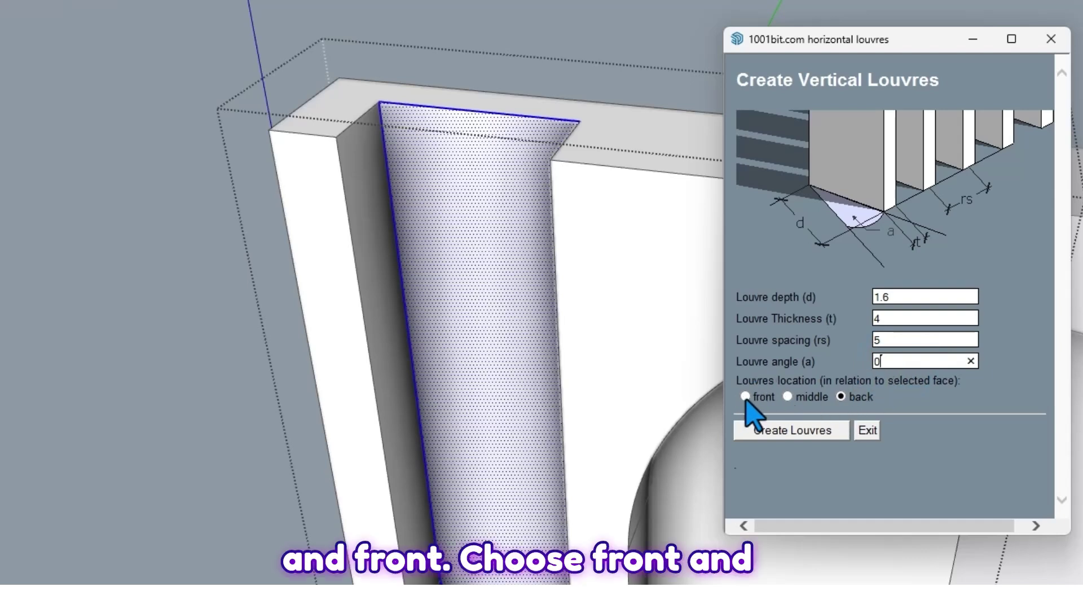
click(804, 432)
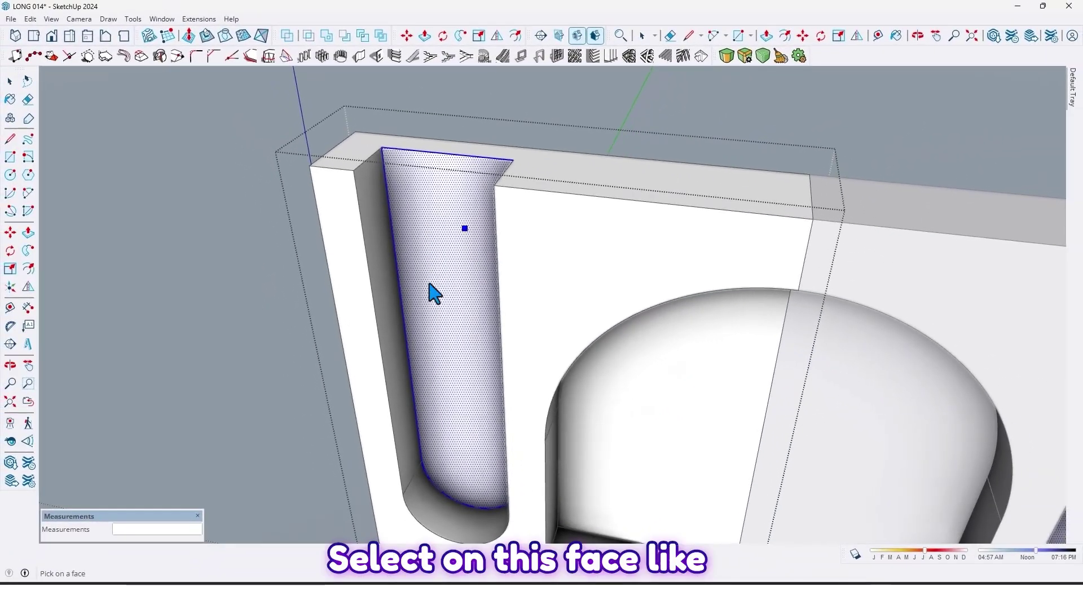
click(449, 259)
- Select the central arch's back face, copy it to the clipboard and leave the group
middle_drag(447, 261, 536, 299)
scroll(520, 335, up, 2)
middle_drag(520, 335, 282, 373)
scroll(441, 316, up, 1)
middle_drag(459, 309, 477, 287)
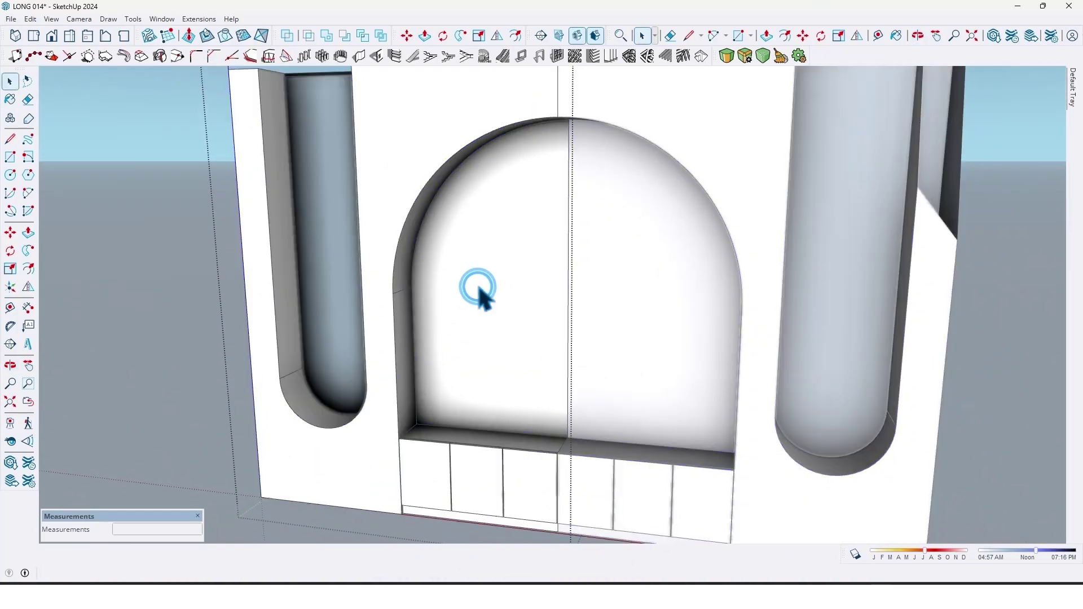
click(478, 287)
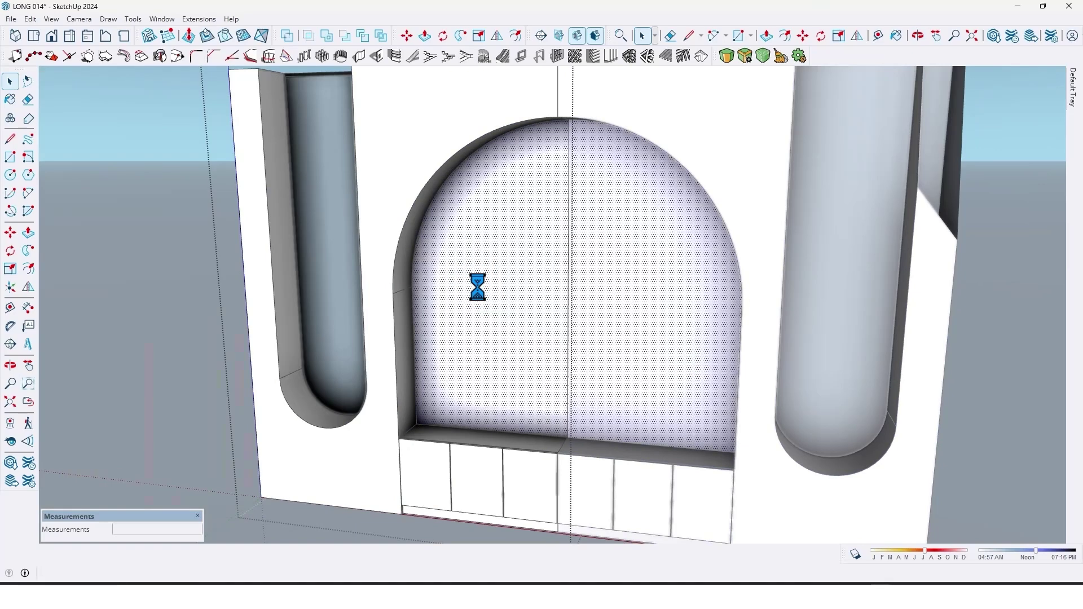
middle_drag(488, 284, 481, 315)
scroll(484, 326, up, 1)
key(ctrl+c)
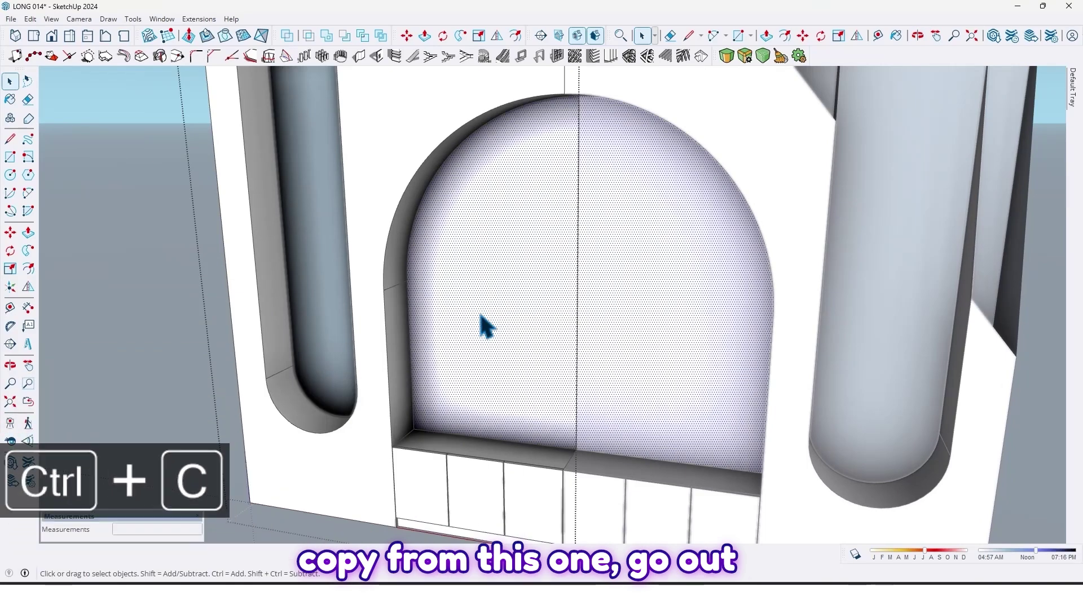
key(Escape)
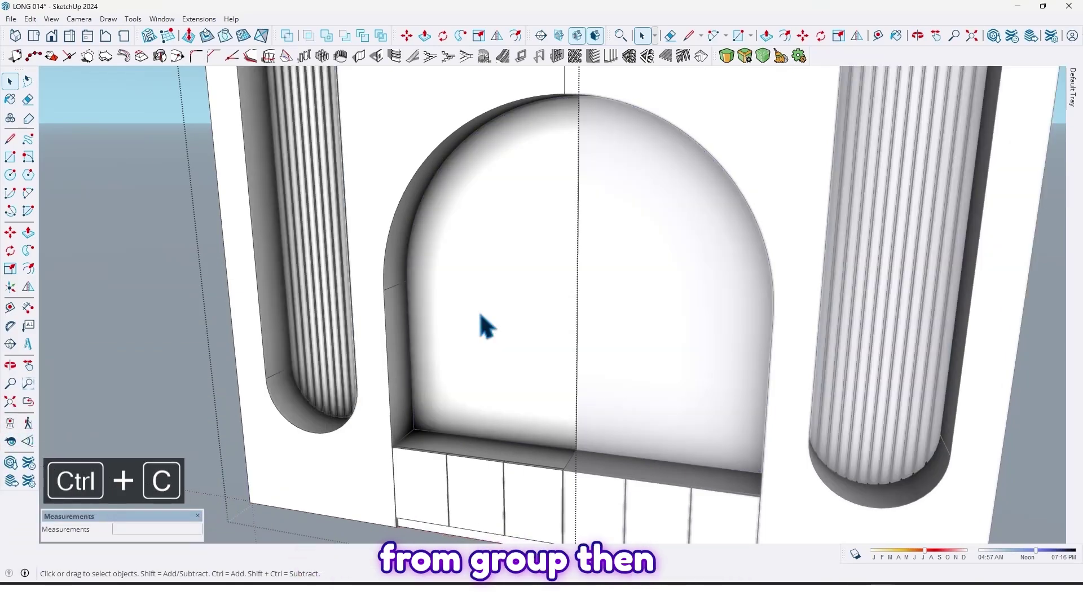
- Paste the copied arch back face in place inside the half component, outside the wall group
click(426, 272)
middle_drag(430, 282, 427, 291)
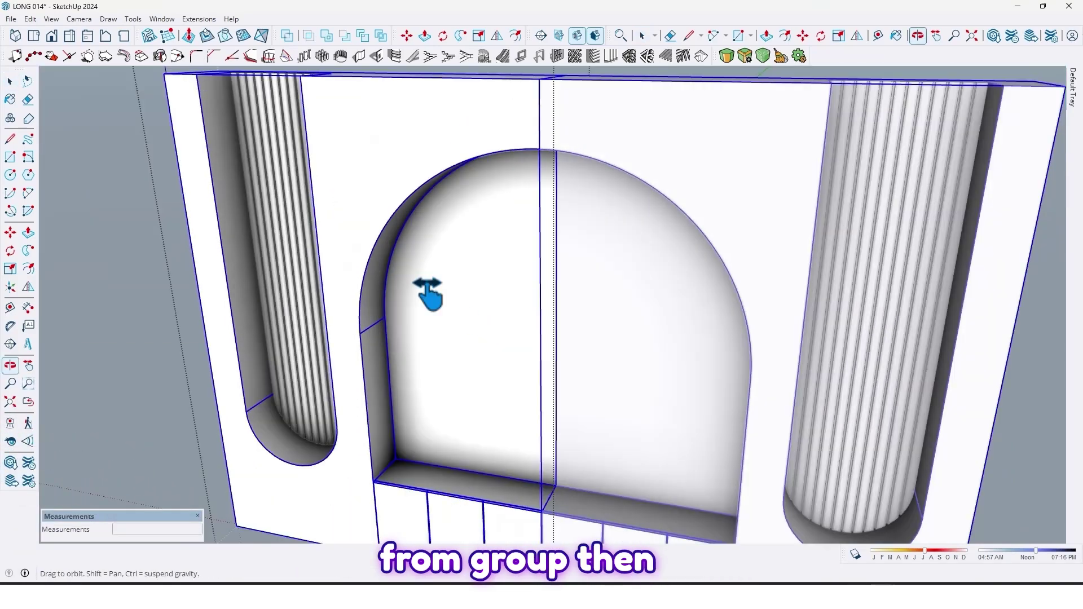
click(30, 19)
click(83, 102)
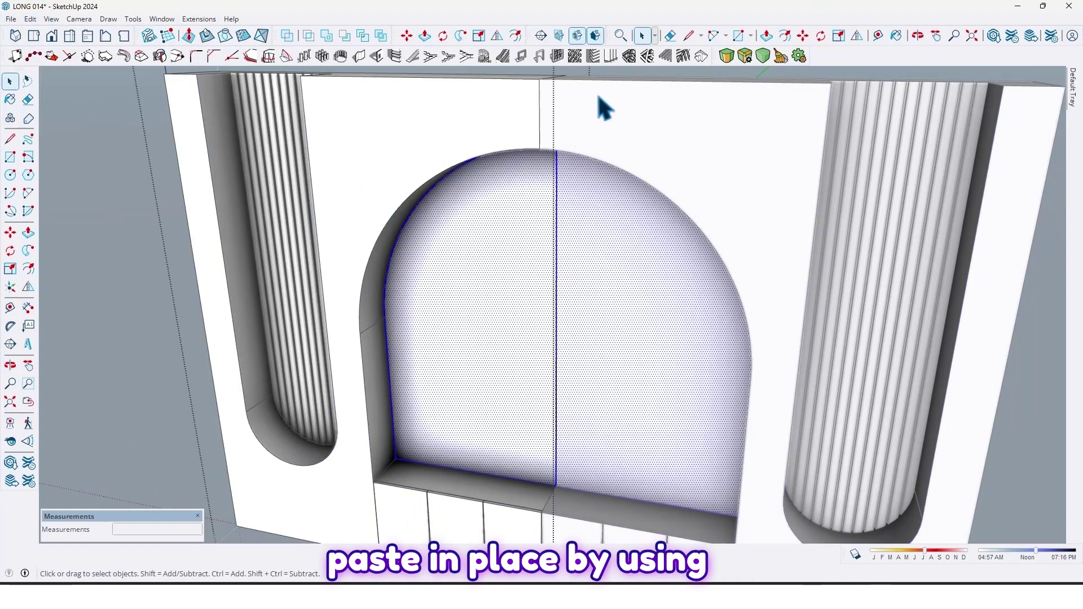
- Create vertical louvres on the pasted arch face with 1.6 cm depth, 4 cm thickness, 5 cm spacing, angle 0 and location front
click(612, 56)
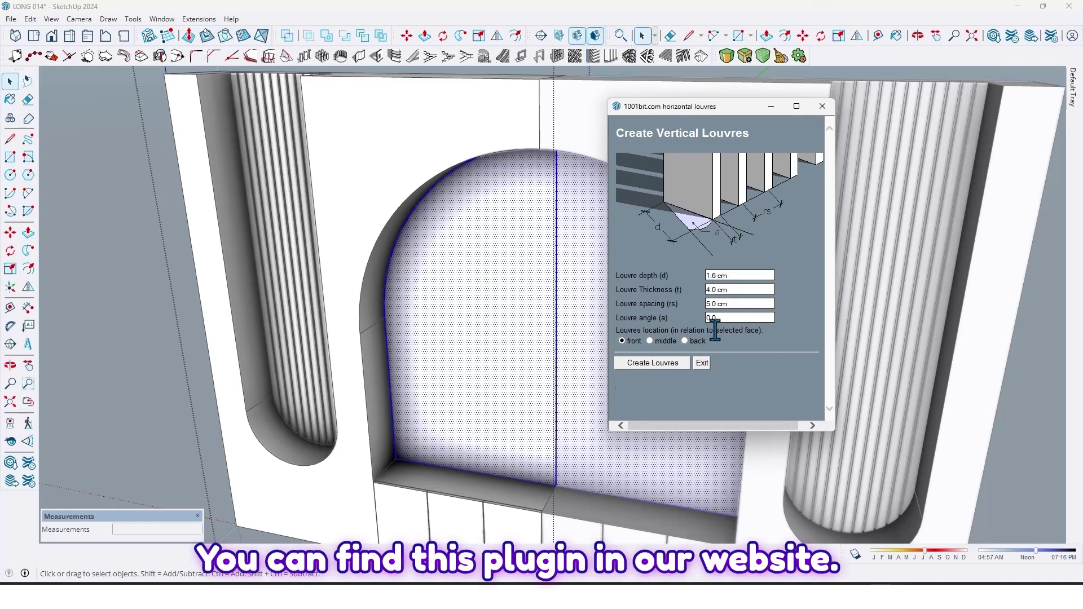
click(651, 362)
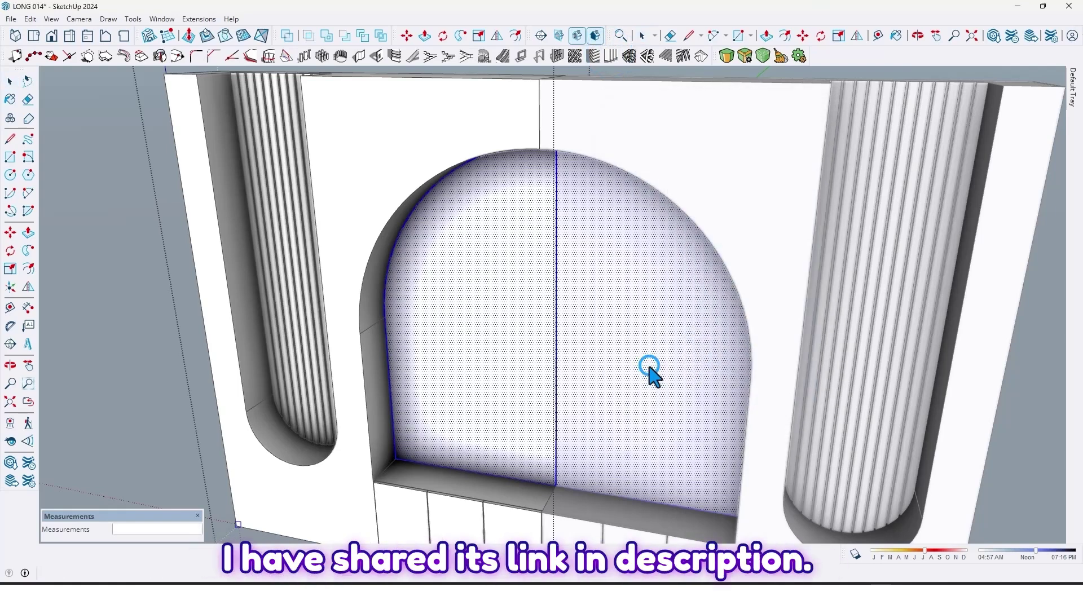
middle_drag(443, 378, 457, 355)
scroll(474, 369, down, 3)
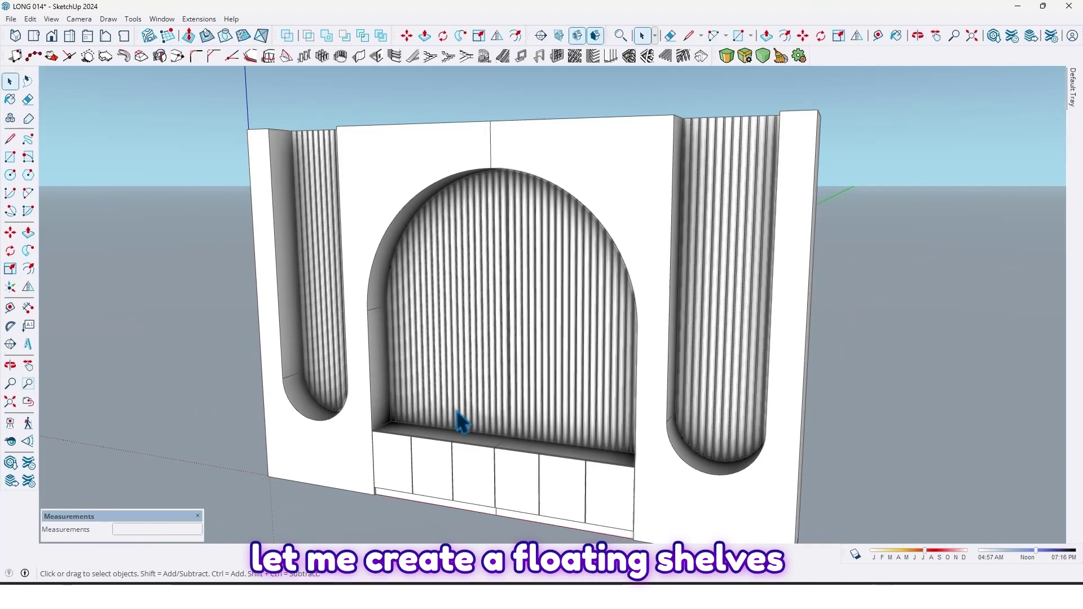
- Draw a rectangular shelf profile about 3.4 by 25 cm on the inner side wall of the niche, above its rounded end
middle_drag(502, 399, 465, 430)
scroll(691, 443, up, 3)
middle_drag(691, 442, 486, 411)
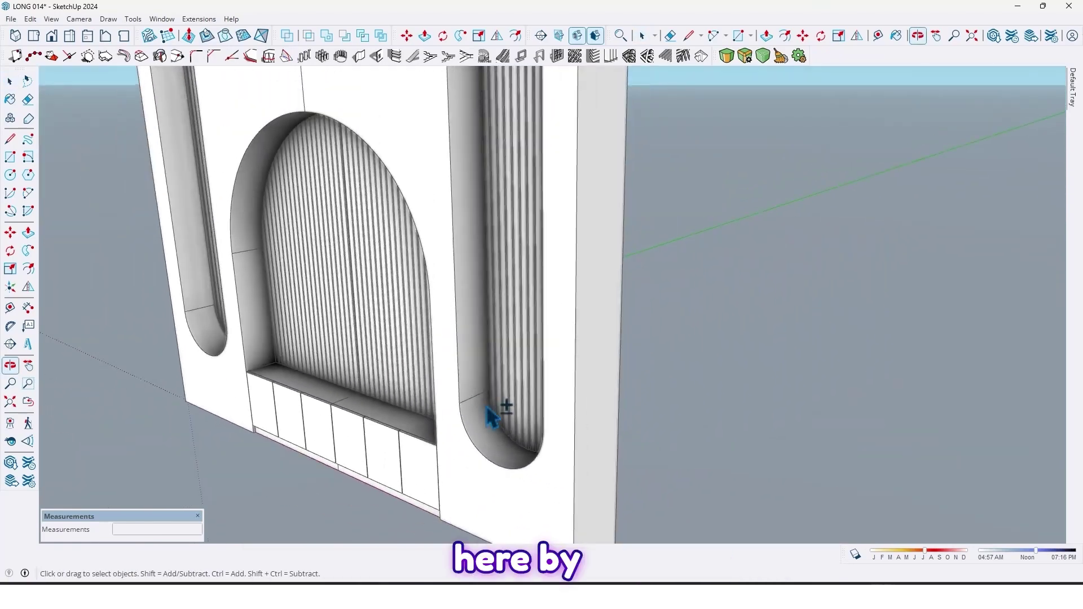
scroll(469, 370, up, 3)
key(r)
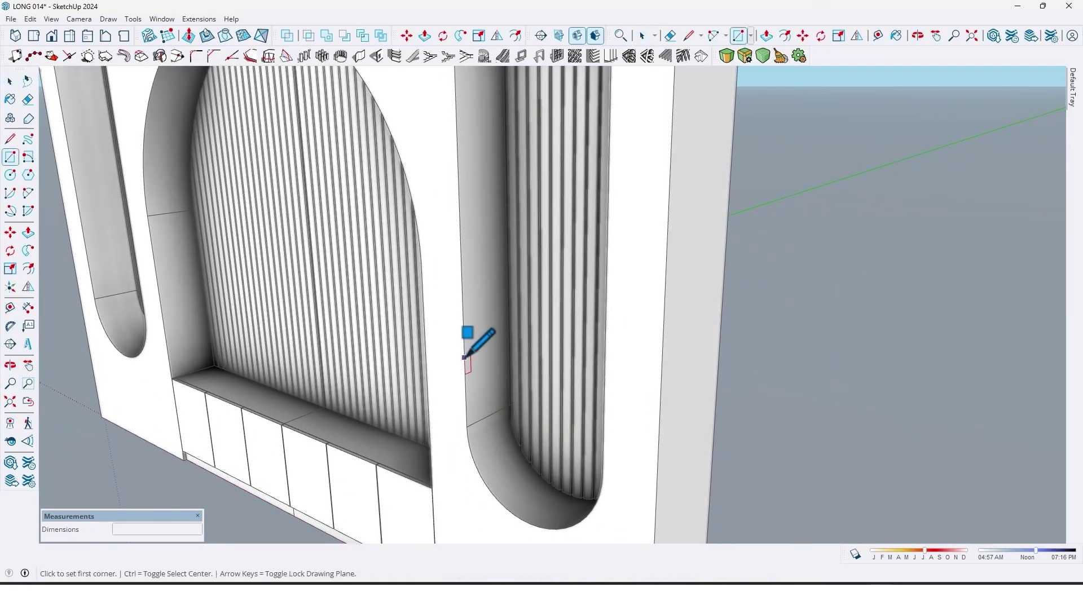
click(465, 357)
scroll(497, 356, up, 5)
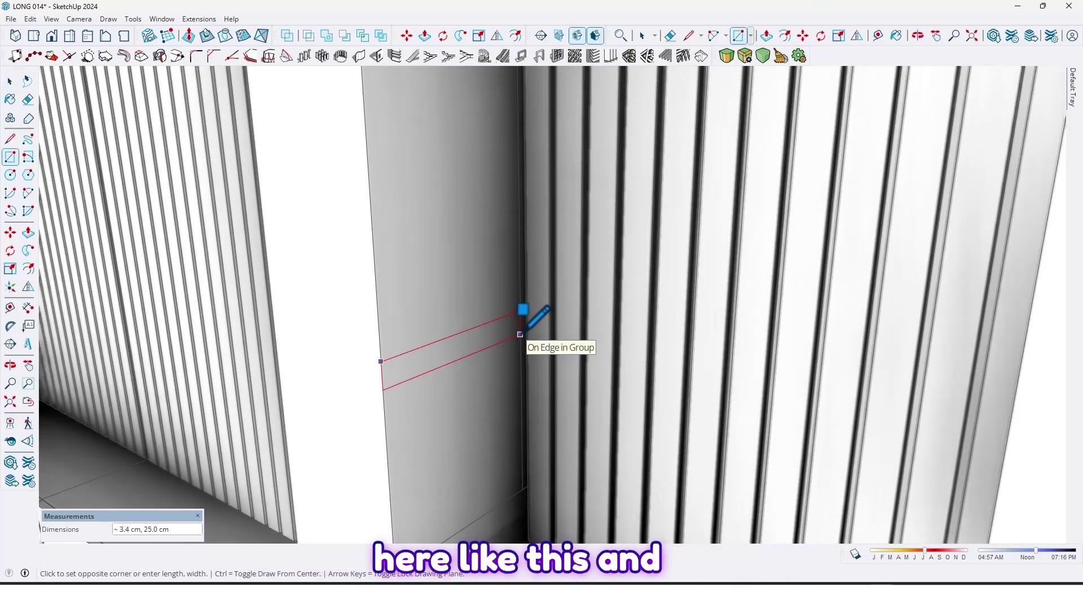
scroll(504, 353, down, 5)
- Push/Pull the shelf profile 60 cm across the niche to its opposite side
key(p)
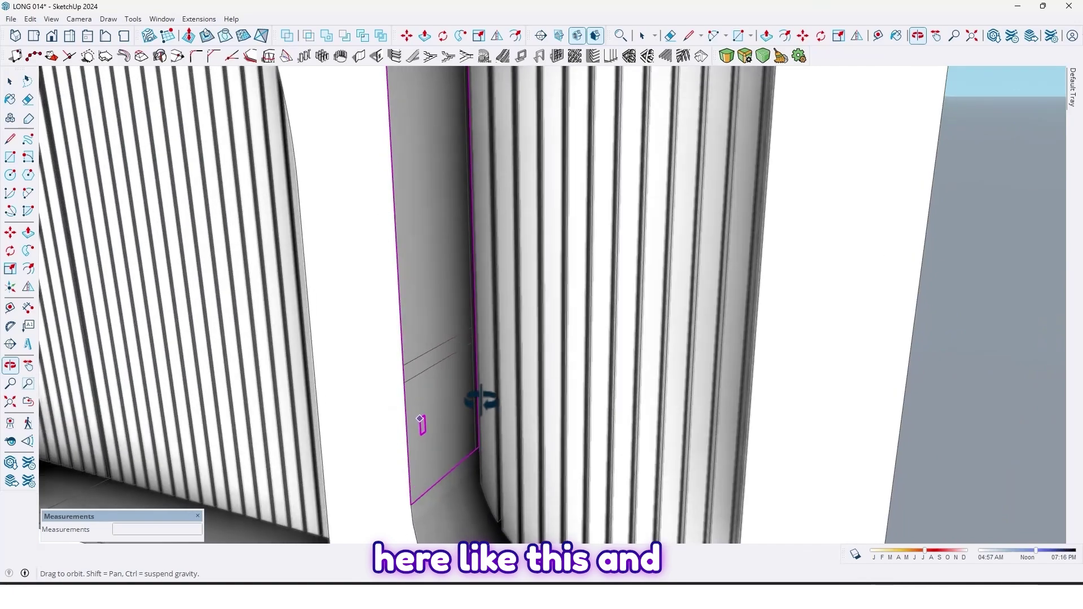
click(429, 359)
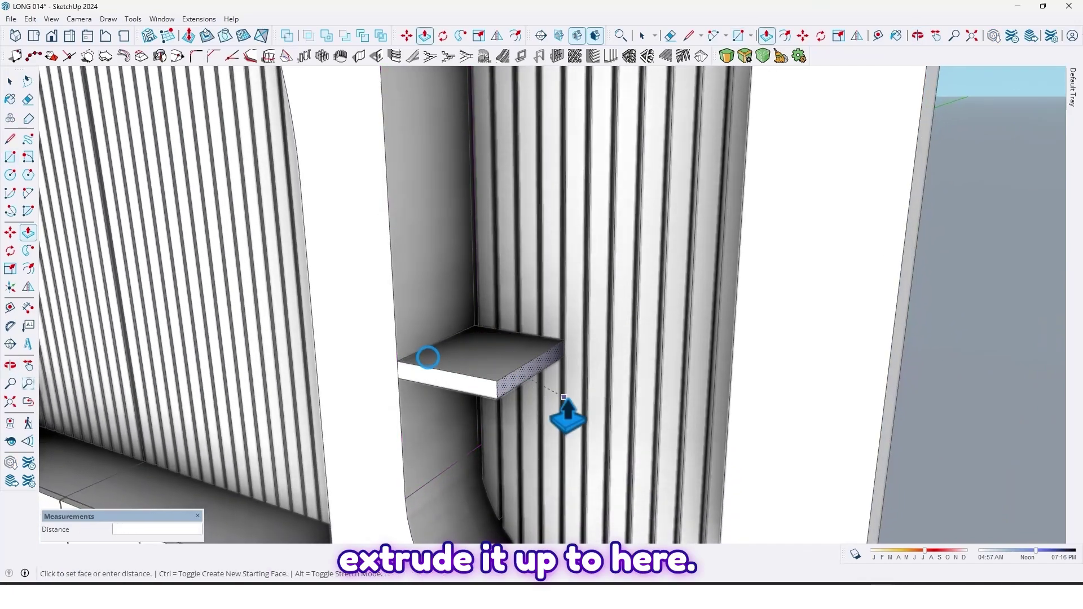
scroll(584, 402, down, 2)
middle_drag(592, 401, 710, 404)
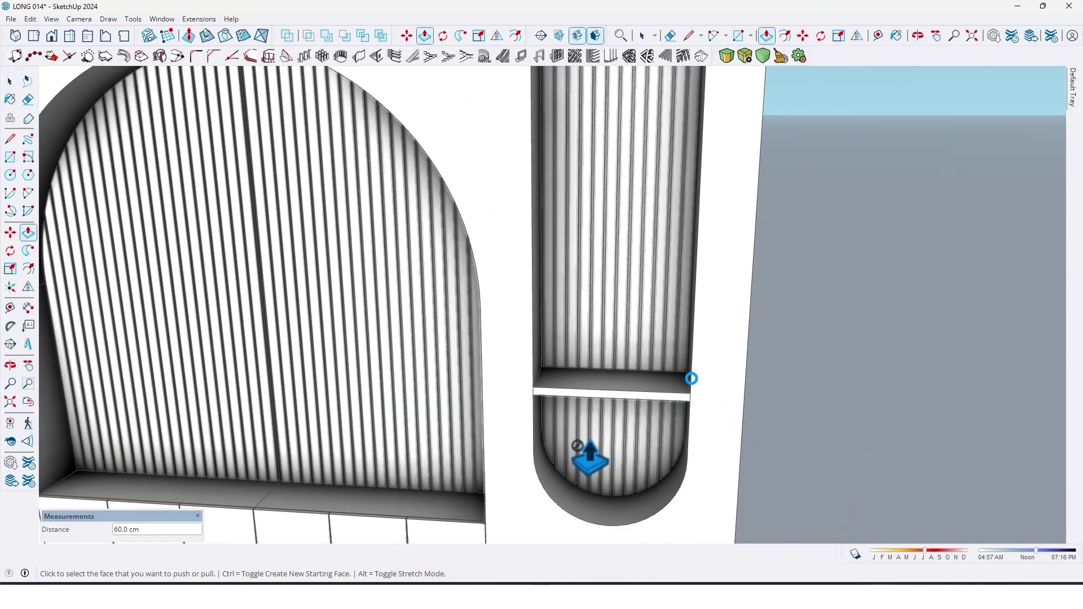
- Examine the floating shelf and the whole wall unit from several angles
scroll(590, 458, down, 3)
shift+middle_drag(513, 449, 551, 418)
shift+middle_drag(242, 377, 423, 412)
scroll(537, 403, up, 3)
scroll(435, 408, up, 1)
scroll(485, 401, down, 5)
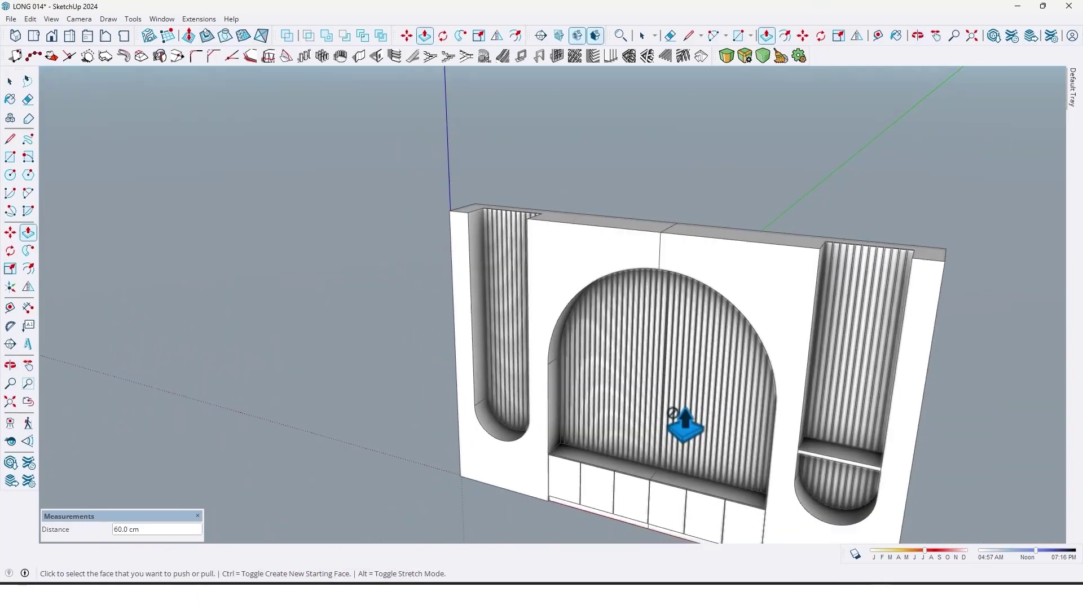
middle_drag(684, 423, 556, 430)
scroll(557, 430, up, 6)
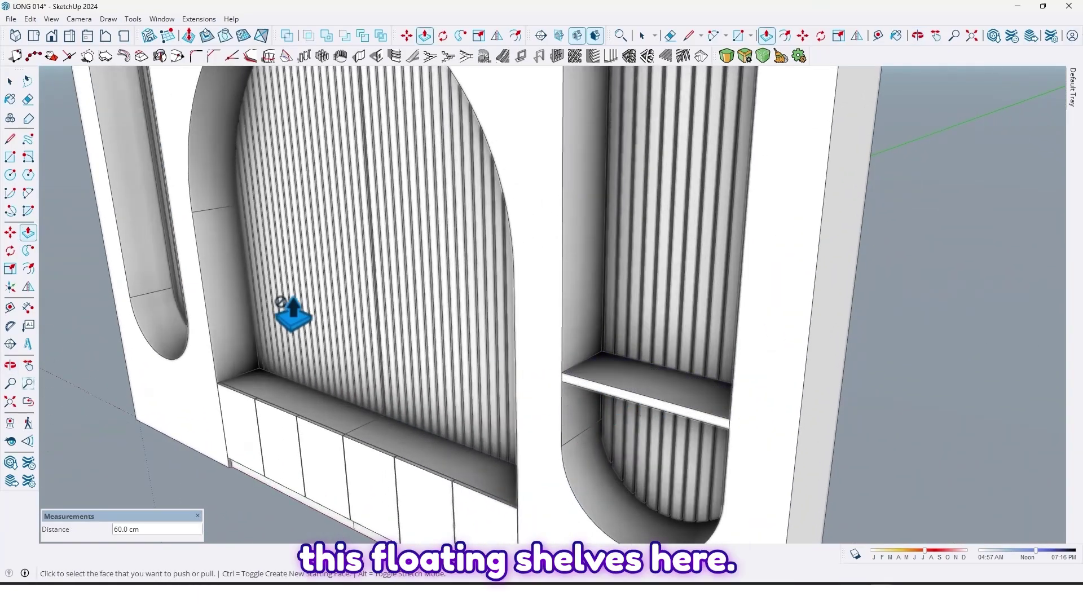
middle_drag(292, 314, 440, 350)
shift+middle_drag(440, 350, 639, 409)
scroll(265, 387, down, 3)
middle_drag(627, 361, 499, 352)
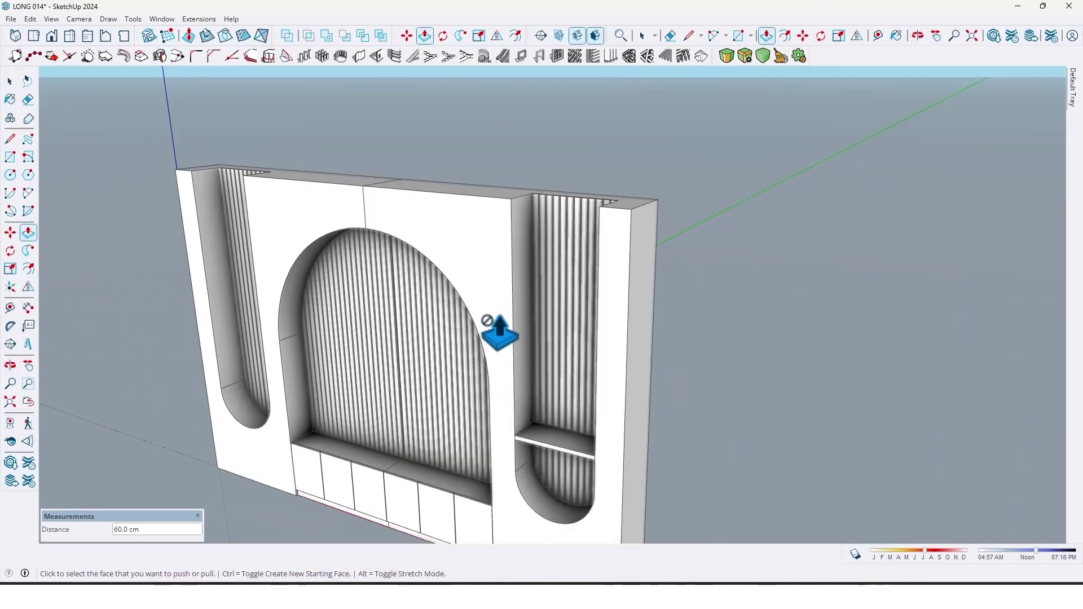
- Select the whole floating shelf in the side niche and cut it to the clipboard
scroll(569, 468, up, 4)
middle_drag(570, 466, 512, 420)
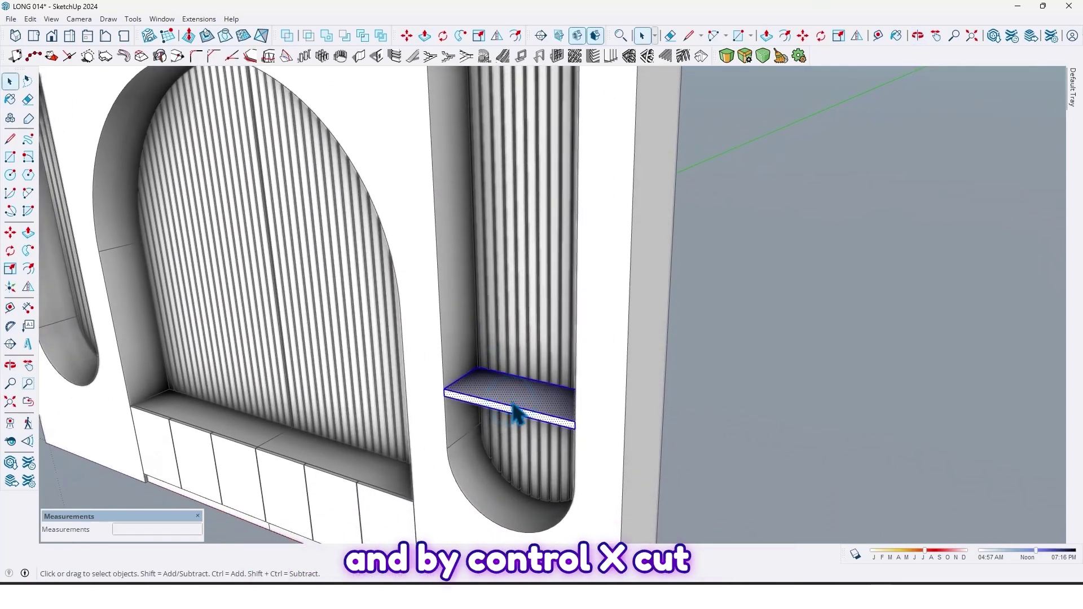
key(ctrl+x)
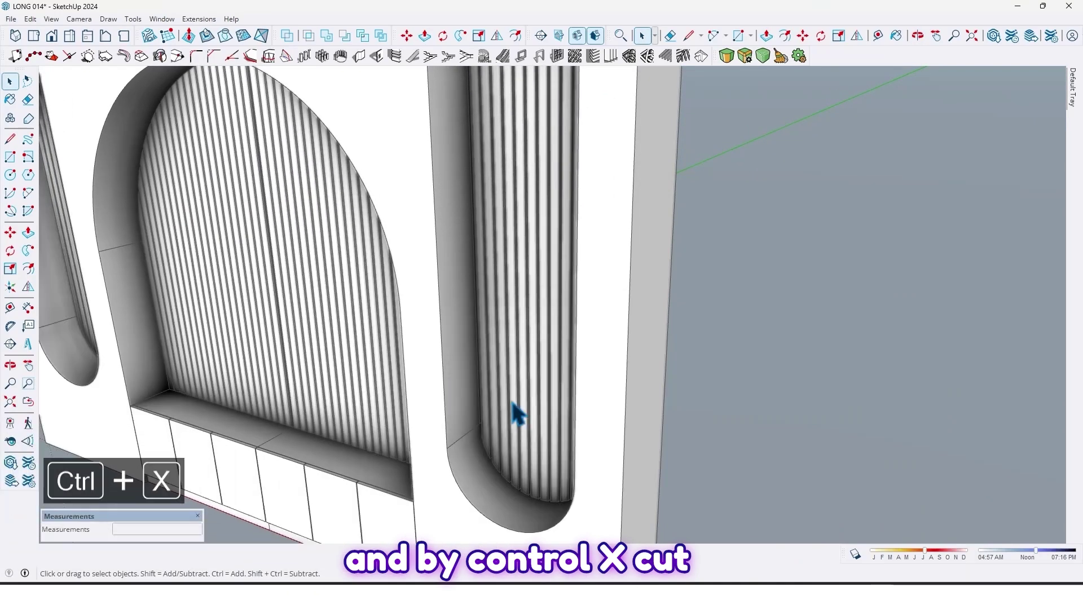
- Open the half component for editing and paste the cut shelf in place inside it
scroll(517, 414, down, 5)
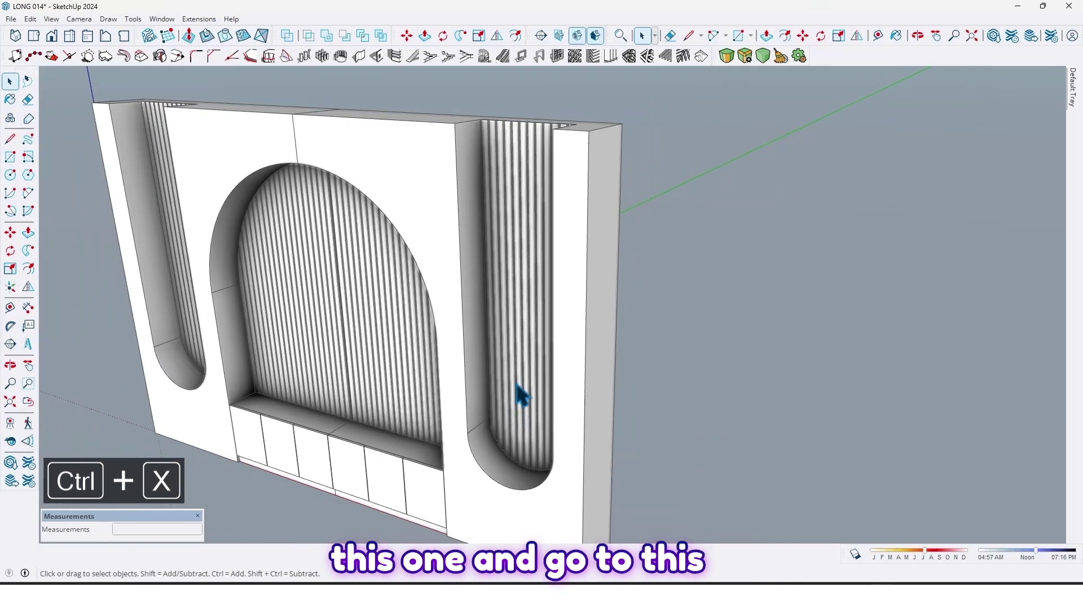
double_click(515, 384)
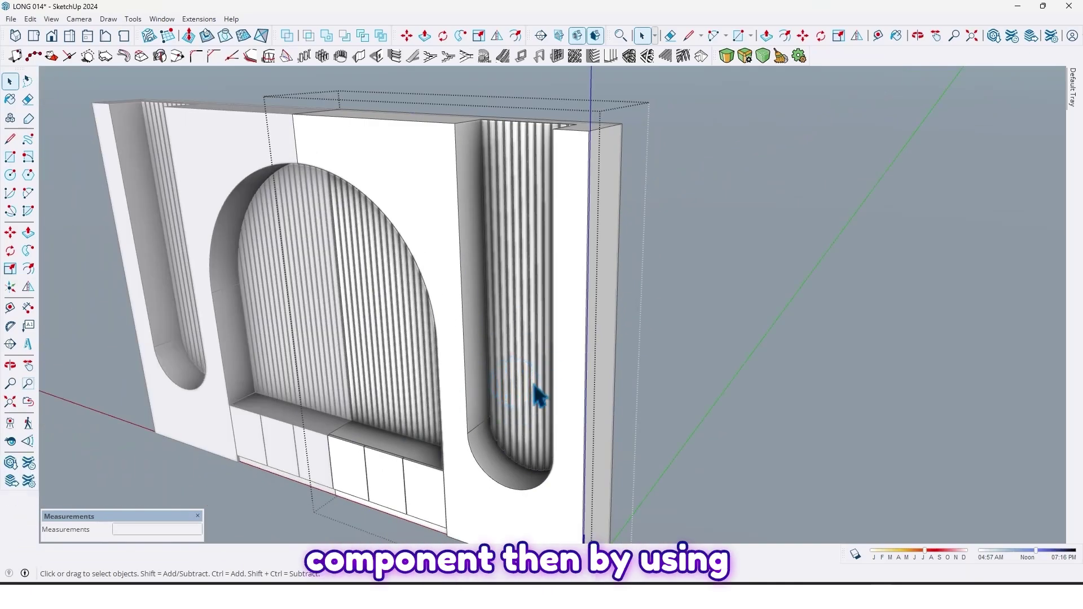
click(30, 18)
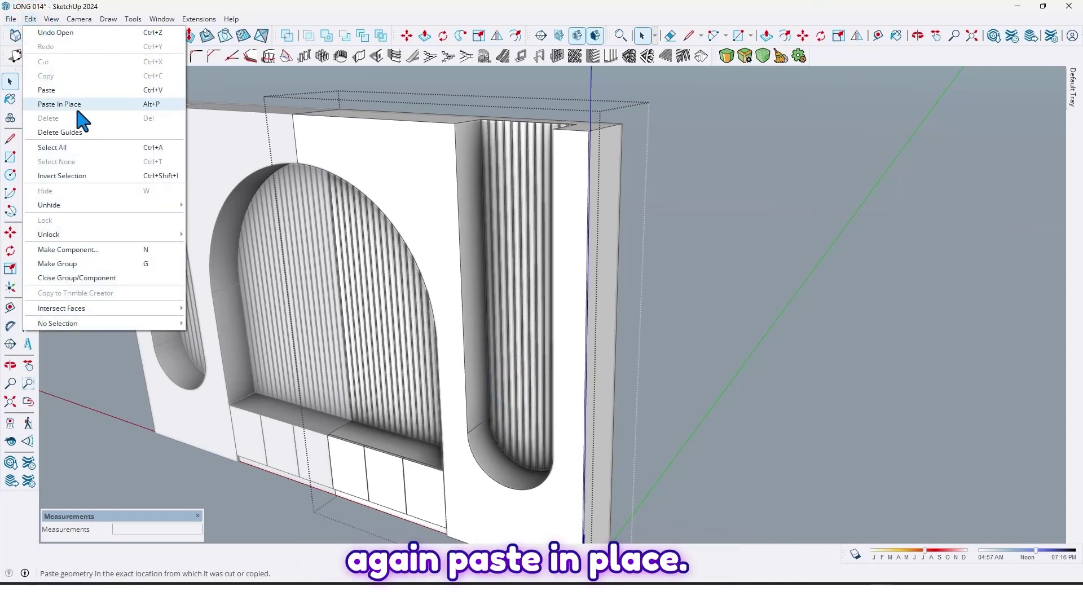
click(59, 104)
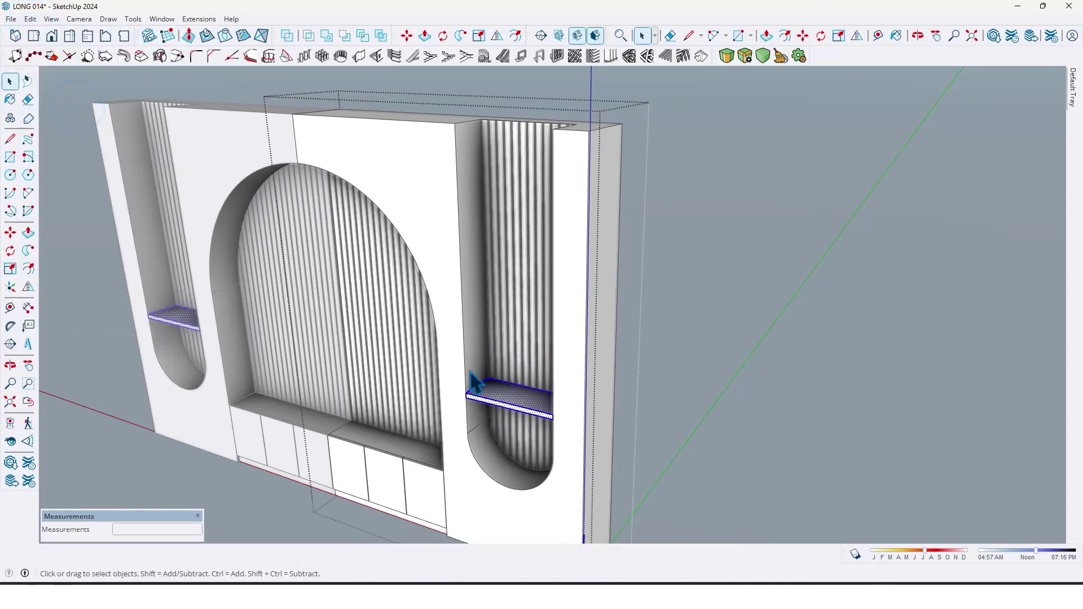
middle_drag(477, 384, 736, 426)
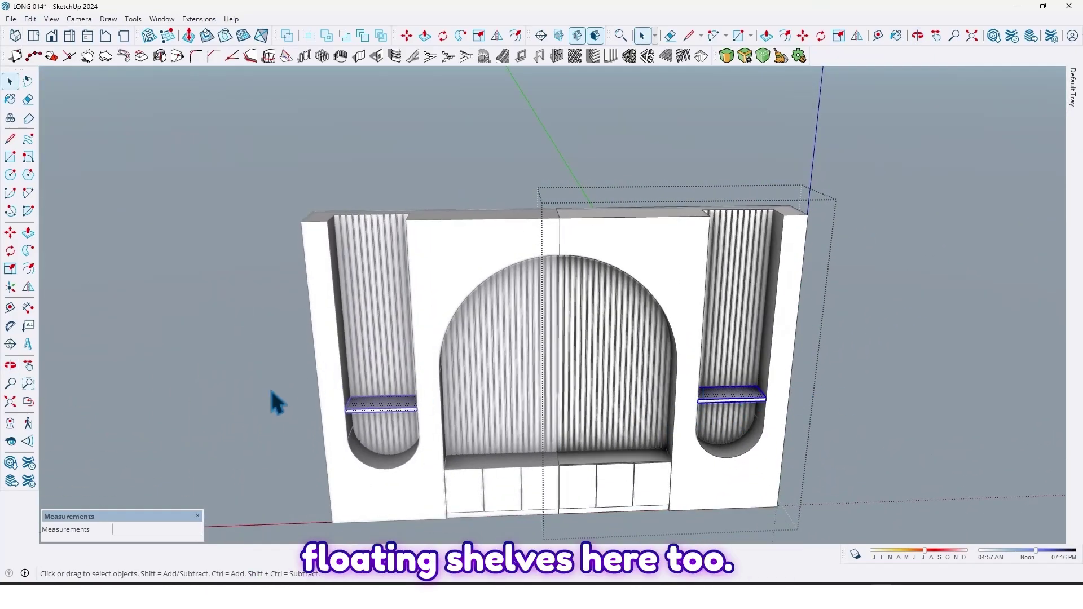
- Copy the side niche's shelf with Move by 80 cm, placing the copy at the front edge of the central arch
middle_drag(361, 410, 551, 393)
scroll(624, 456, up, 3)
scroll(565, 418, up, 2)
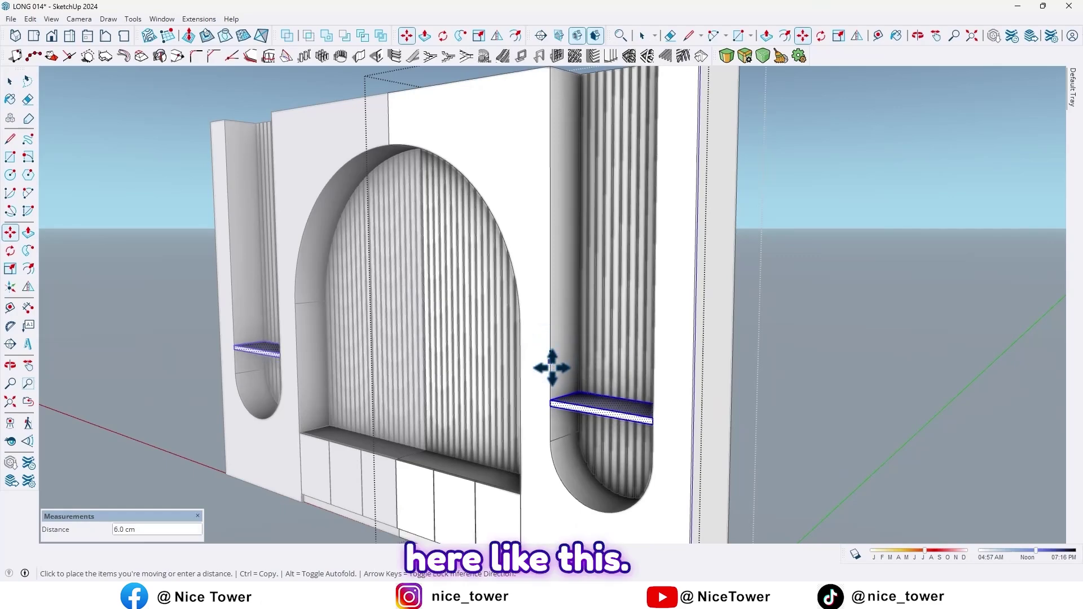
middle_drag(549, 375, 573, 395)
scroll(730, 411, up, 6)
scroll(599, 425, up, 2)
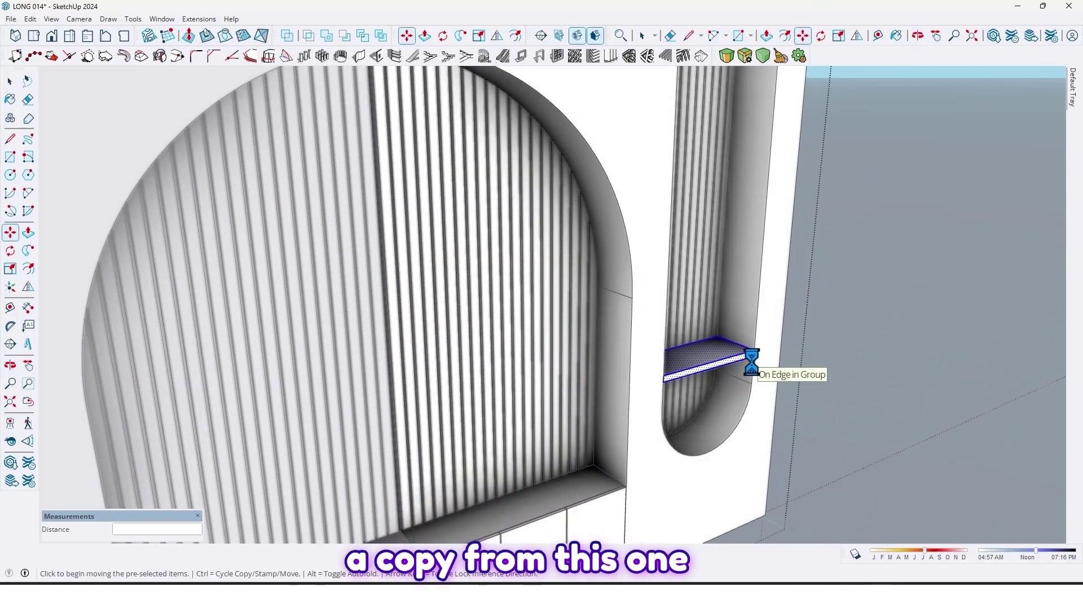
scroll(751, 361, up, 2)
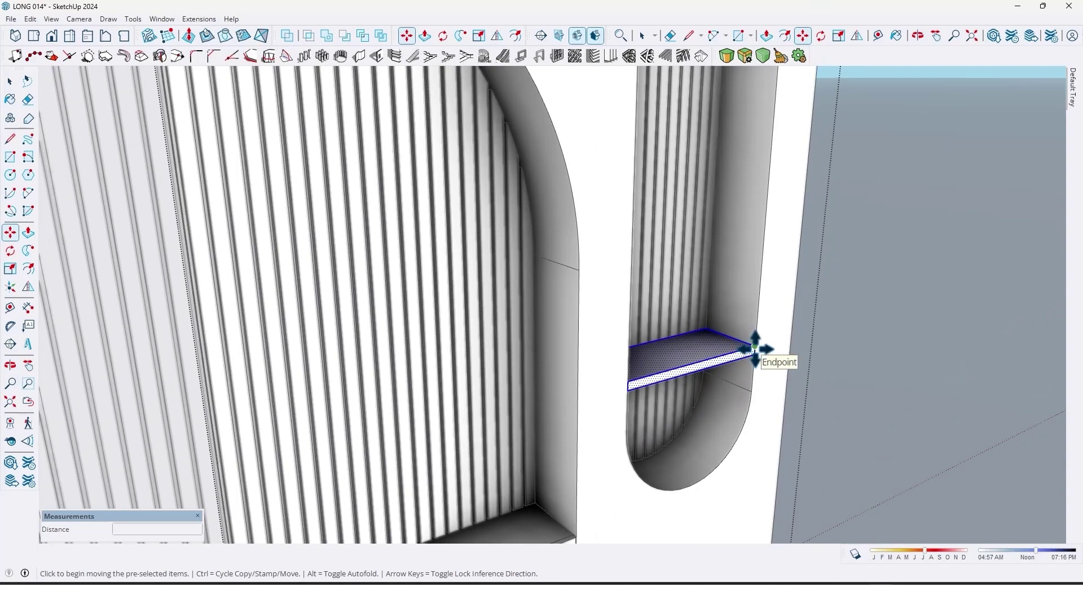
click(754, 347)
key(ctrl)
shift+middle_drag(593, 384, 607, 347)
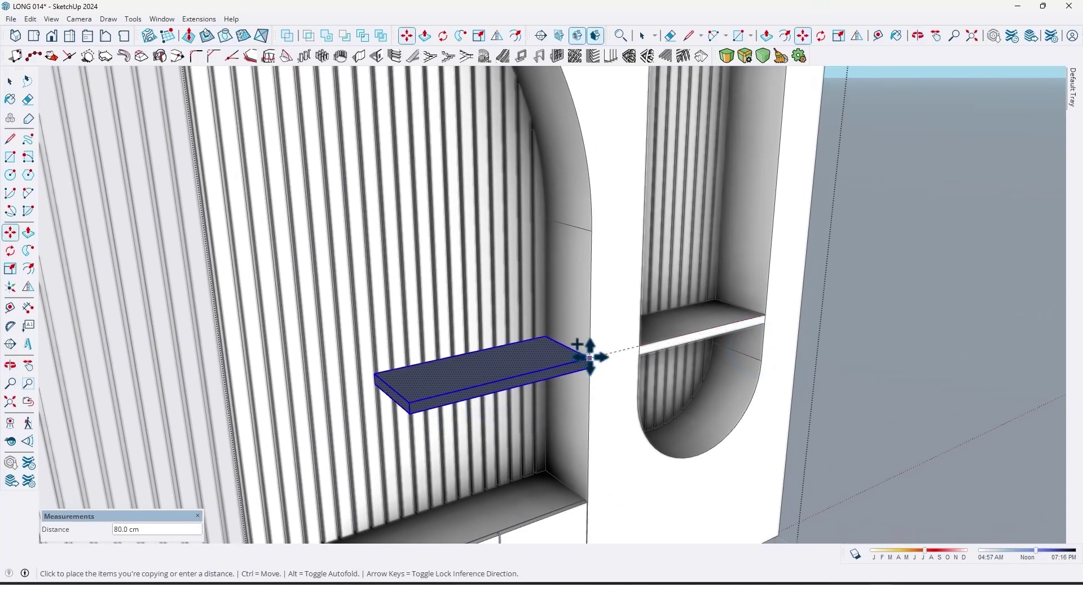
click(590, 358)
- Raise the copied shelf about 14 cm along the side edge of the central arch
scroll(551, 430, down, 2)
middle_drag(551, 431, 600, 340)
scroll(570, 363, down, 2)
scroll(600, 340, up, 1)
scroll(600, 336, up, 2)
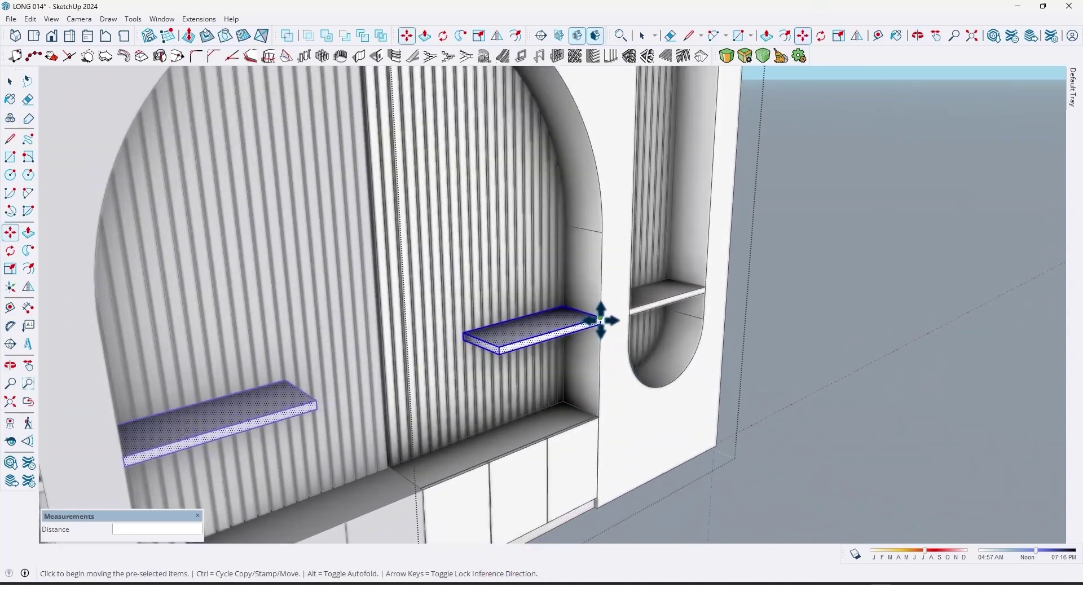
click(601, 321)
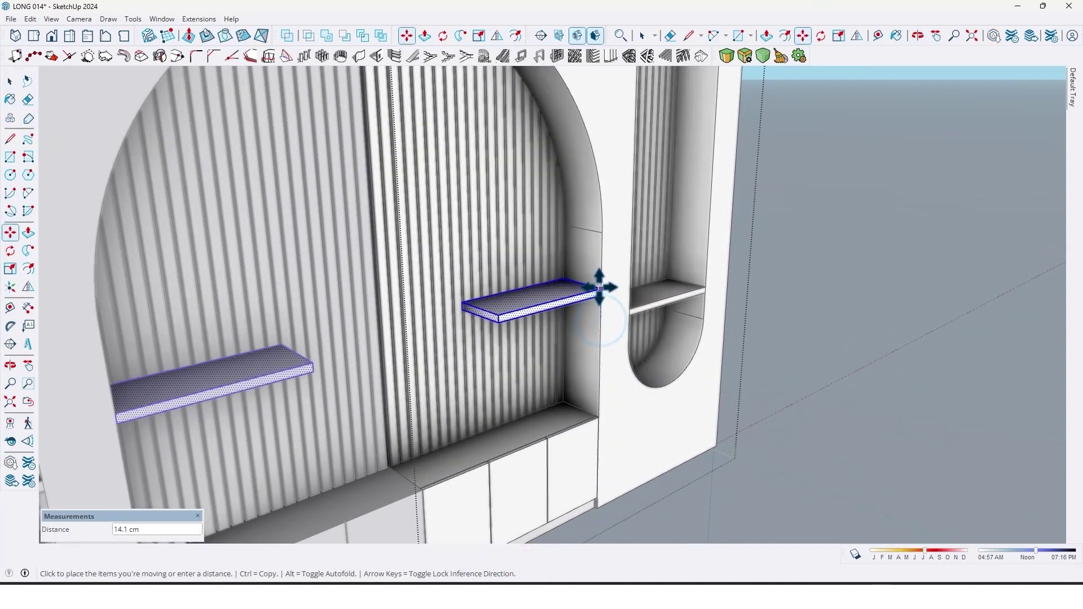
click(600, 286)
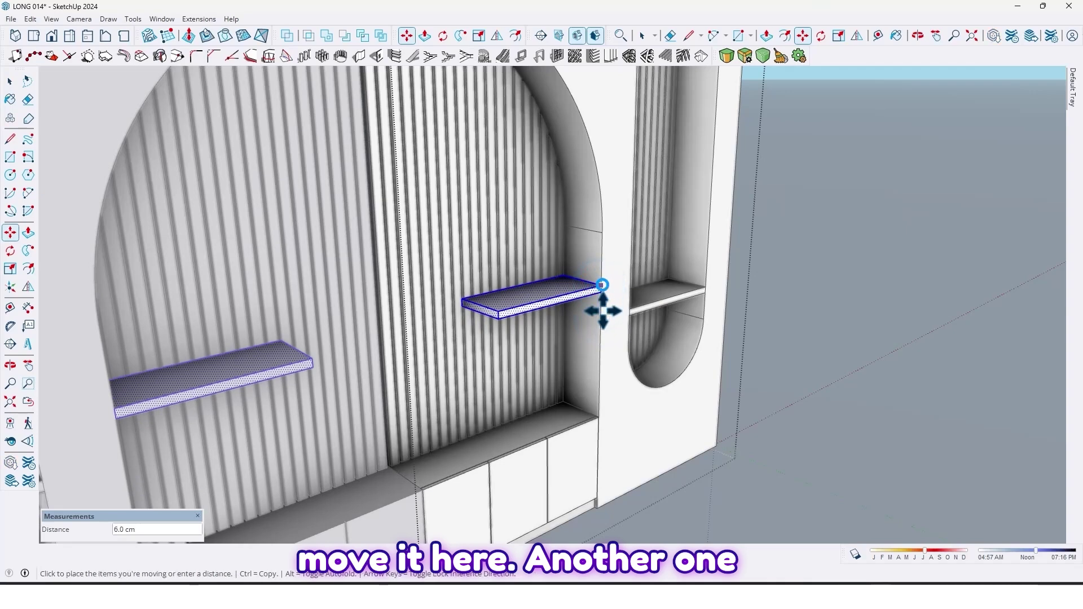
- Copy the arch shelf about 38 cm downward, then raise the lower copy by about 3 cm
key(ctrl)
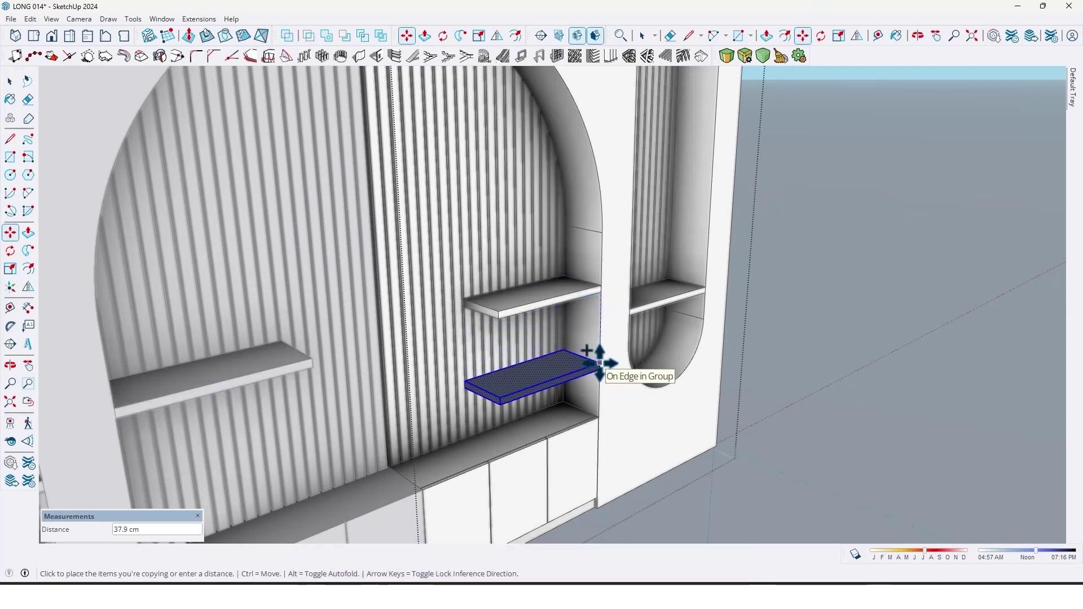
click(599, 362)
middle_drag(592, 357, 641, 374)
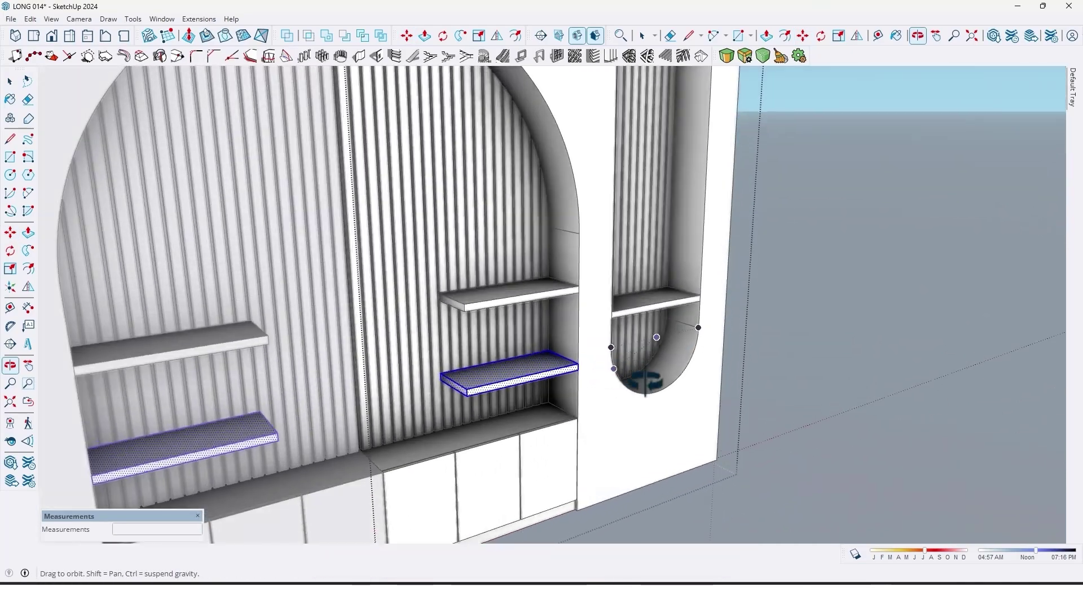
scroll(621, 385, up, 3)
click(593, 360)
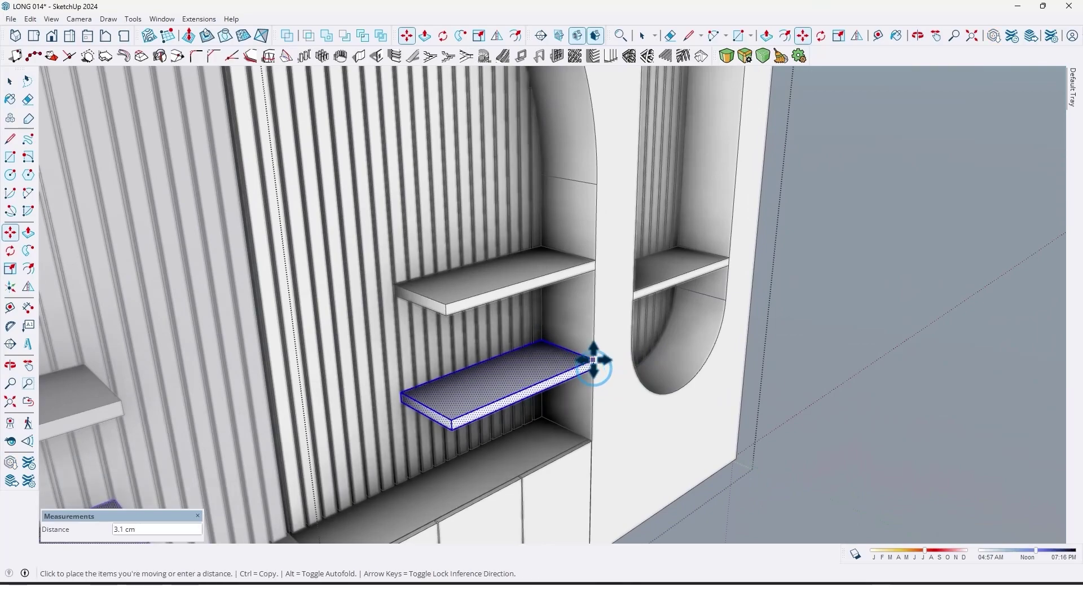
middle_drag(630, 388, 583, 416)
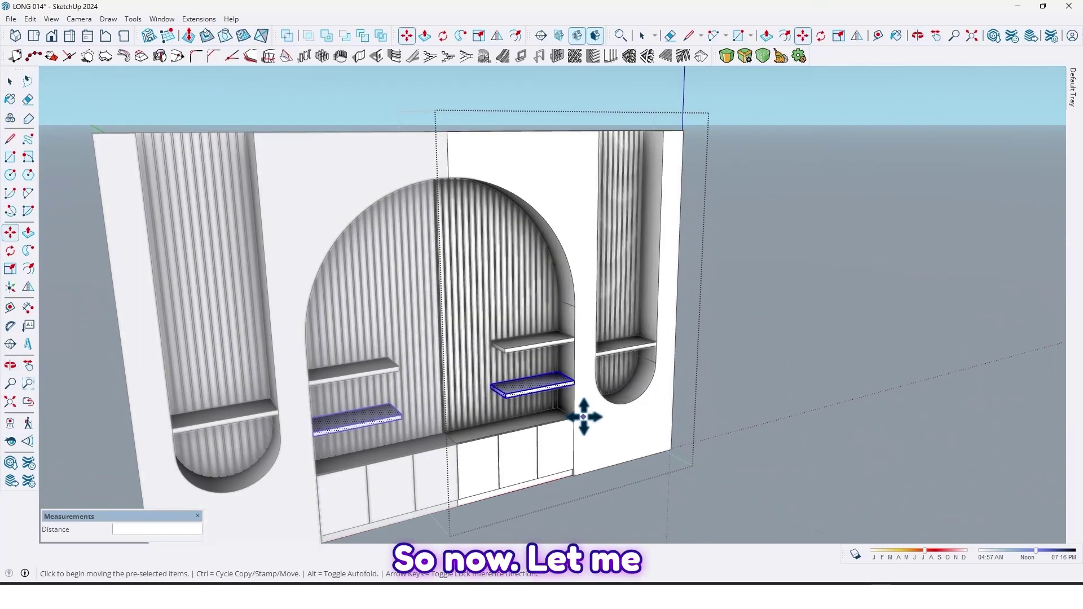
- Push/Pull the free end of the upper arch shelf 40 cm to the centre line of the wall unit
scroll(587, 374, up, 3)
scroll(587, 374, up, 3)
key(p)
scroll(589, 370, up, 3)
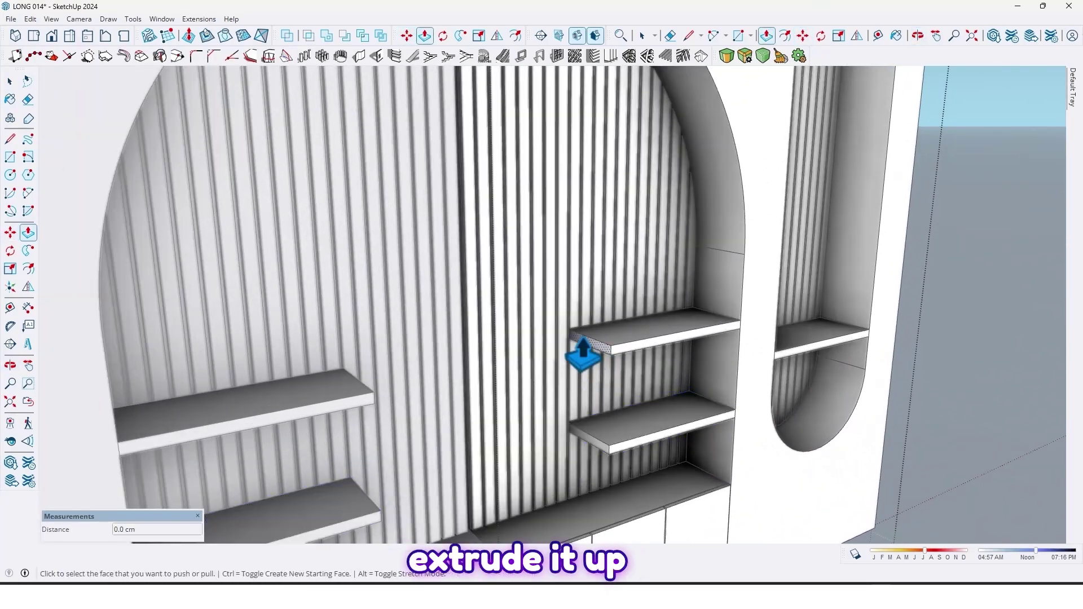
click(593, 362)
scroll(467, 284, down, 3)
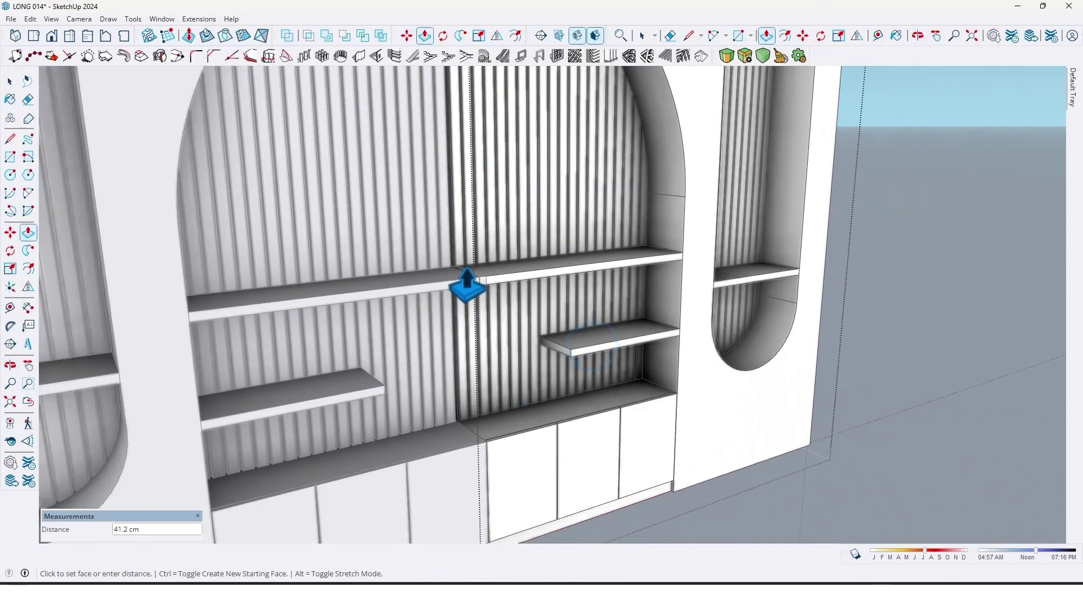
scroll(475, 302, up, 4)
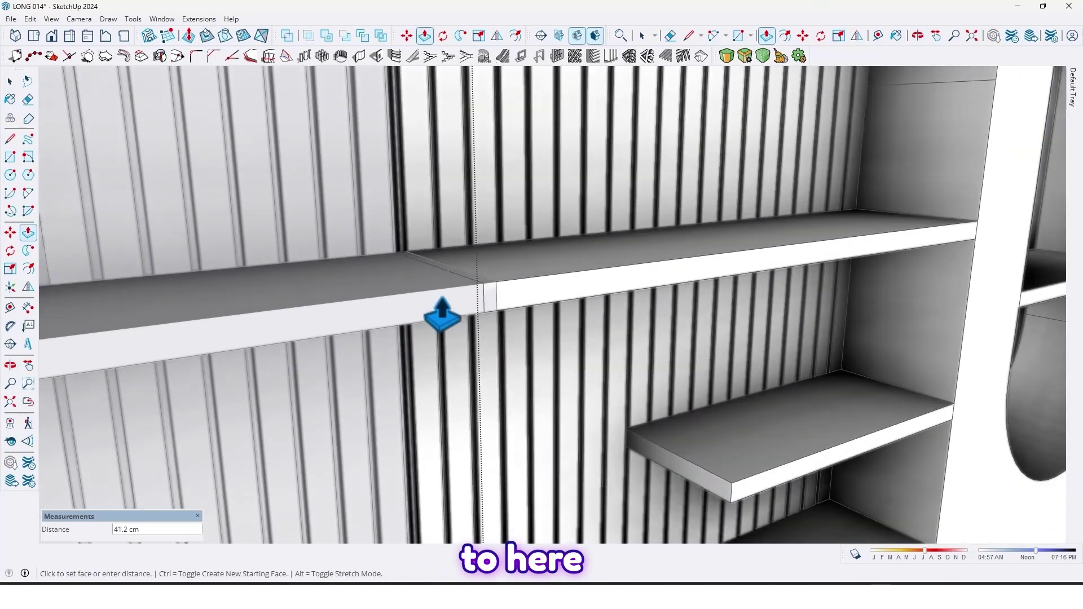
scroll(460, 307, down, 3)
shift+middle_drag(458, 265, 438, 129)
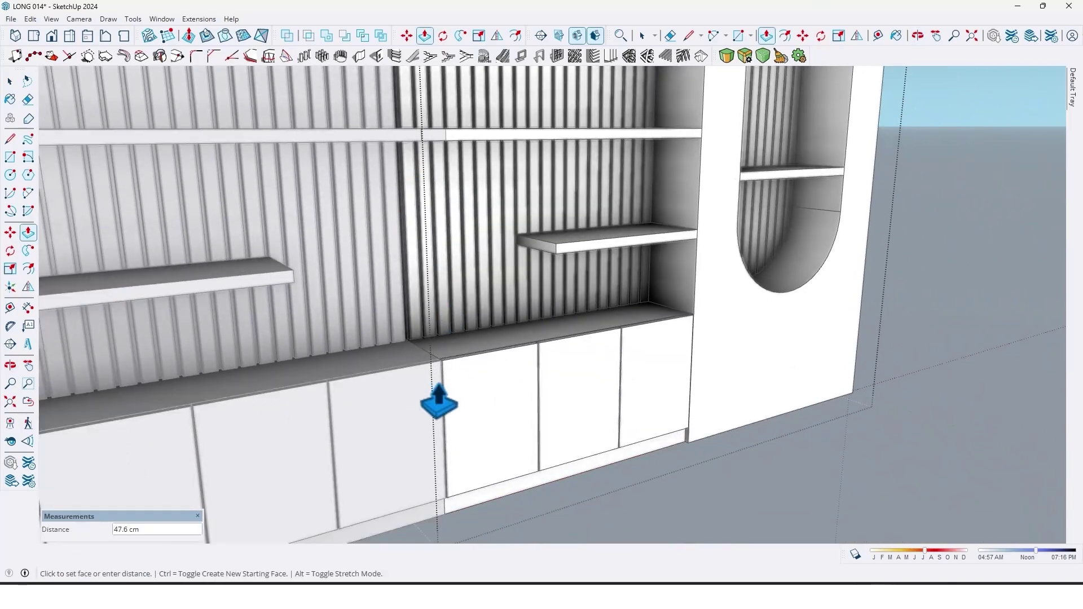
scroll(438, 372, up, 7)
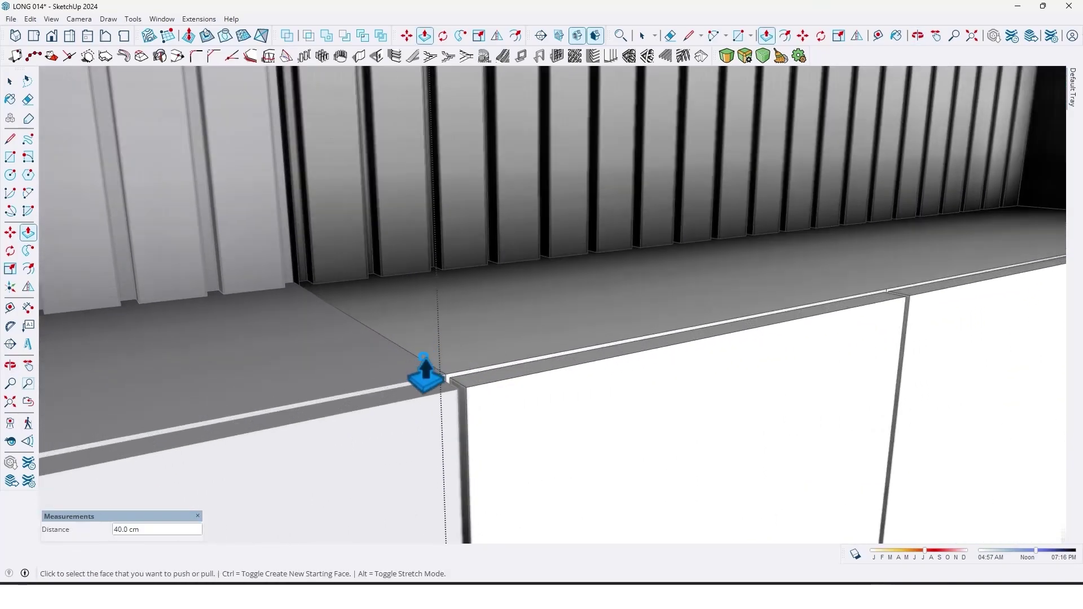
- Repeat the 40 cm extrusion on the free end of the lower arch shelf and leave the component
scroll(527, 338, down, 3)
middle_drag(527, 339, 536, 249)
scroll(536, 350, up, 5)
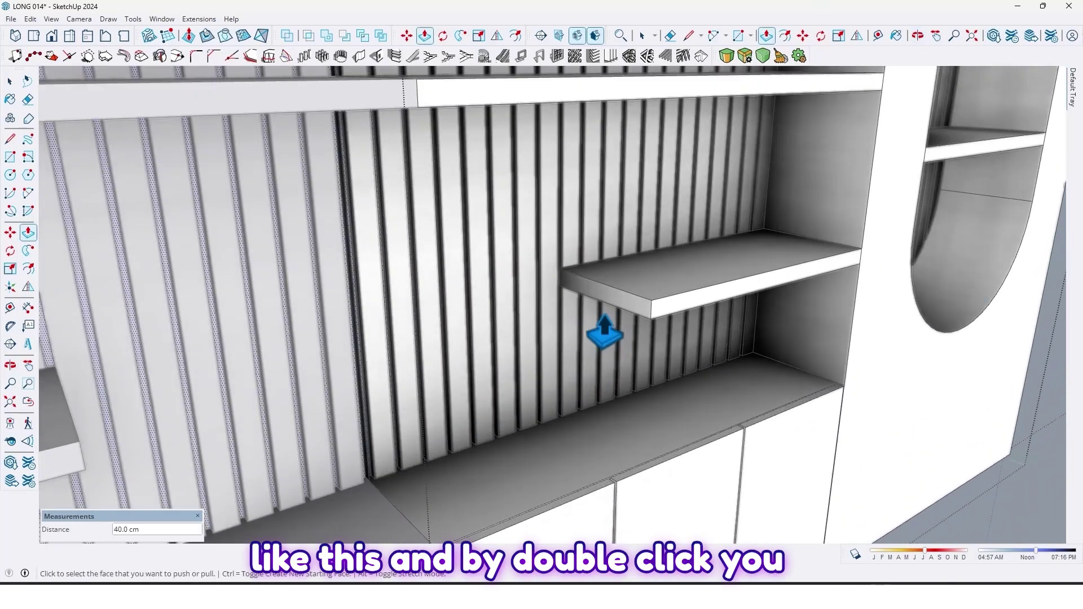
double_click(618, 305)
scroll(537, 342, down, 4)
middle_drag(593, 332, 494, 320)
middle_drag(542, 364, 668, 367)
scroll(495, 330, down, 3)
key(space)
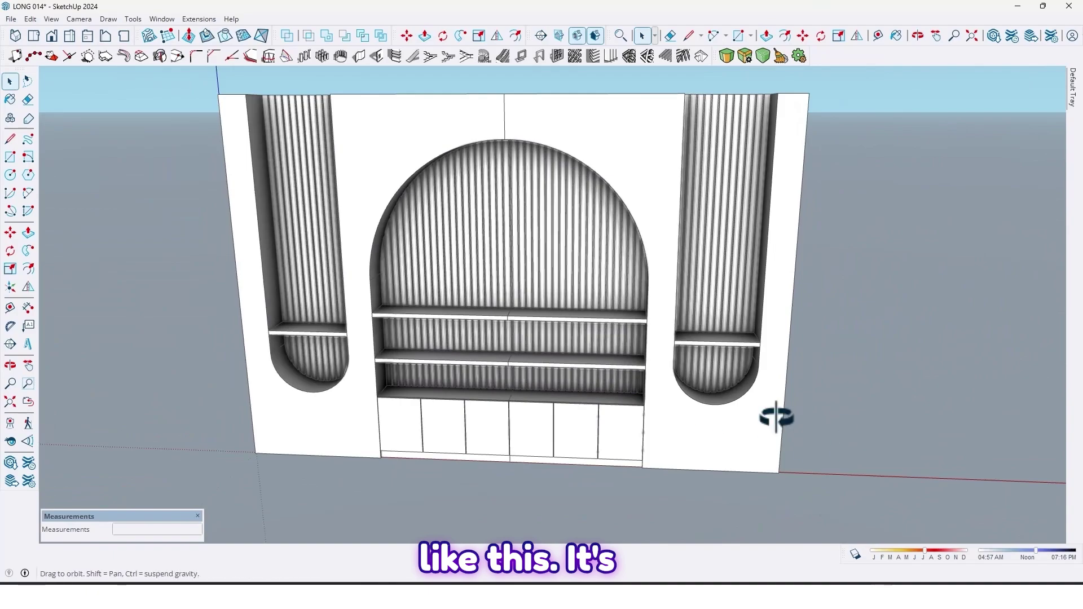
- Examine the finished wall unit with its arch shelves and side niches from several angles
middle_drag(776, 417, 656, 361)
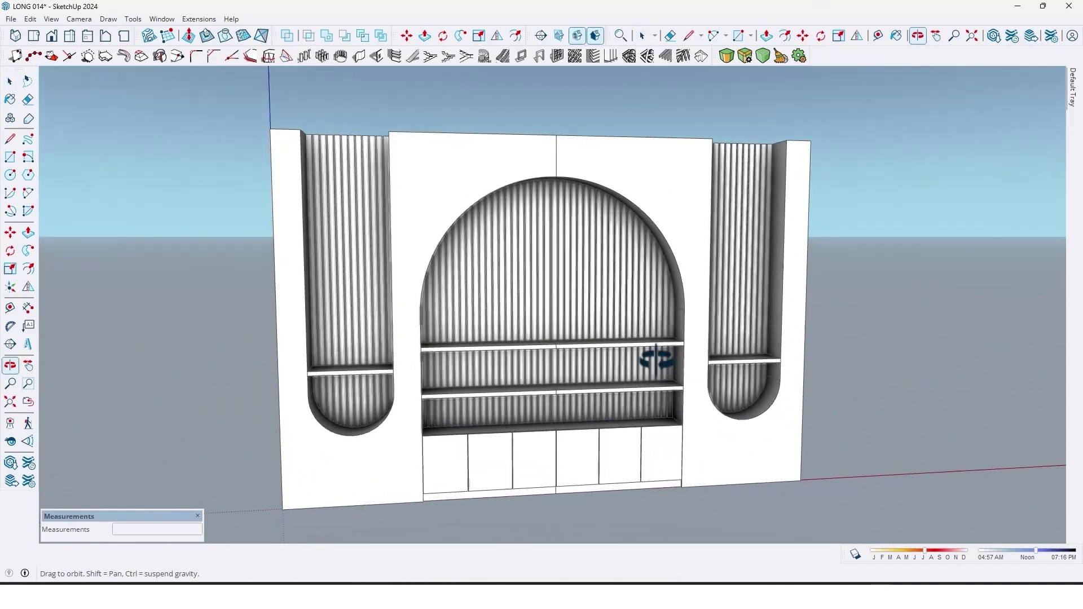
drag(657, 358, 574, 343)
drag(342, 346, 770, 480)
drag(727, 348, 343, 460)
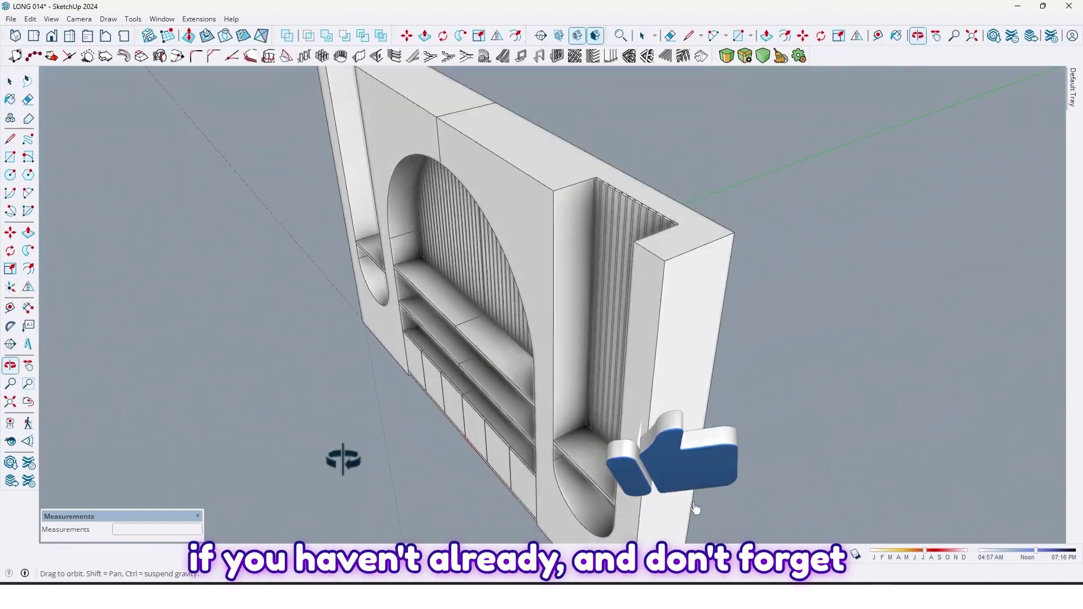
drag(528, 369, 537, 310)
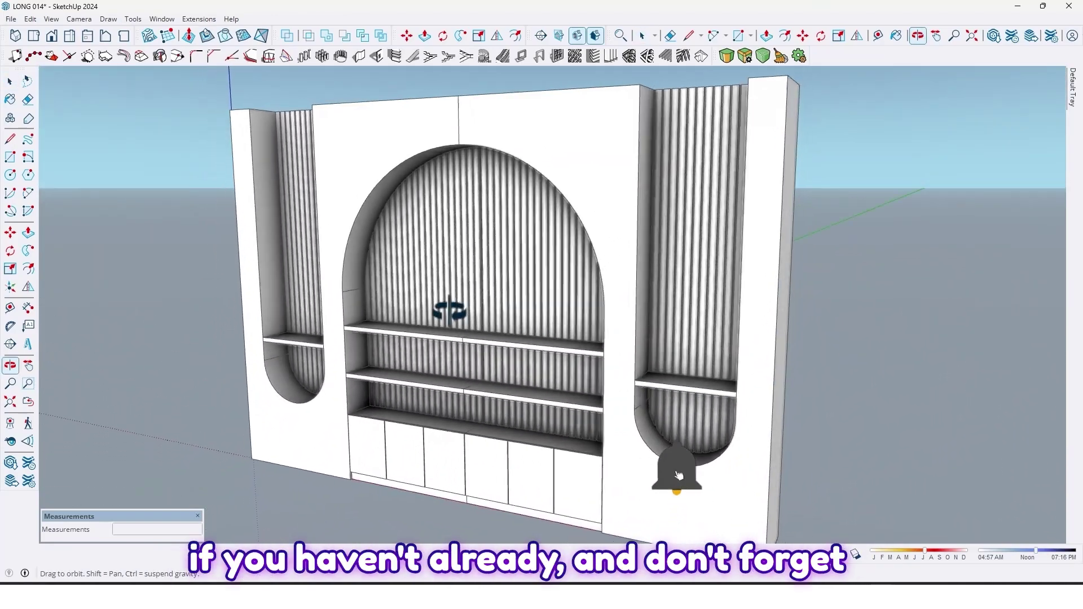